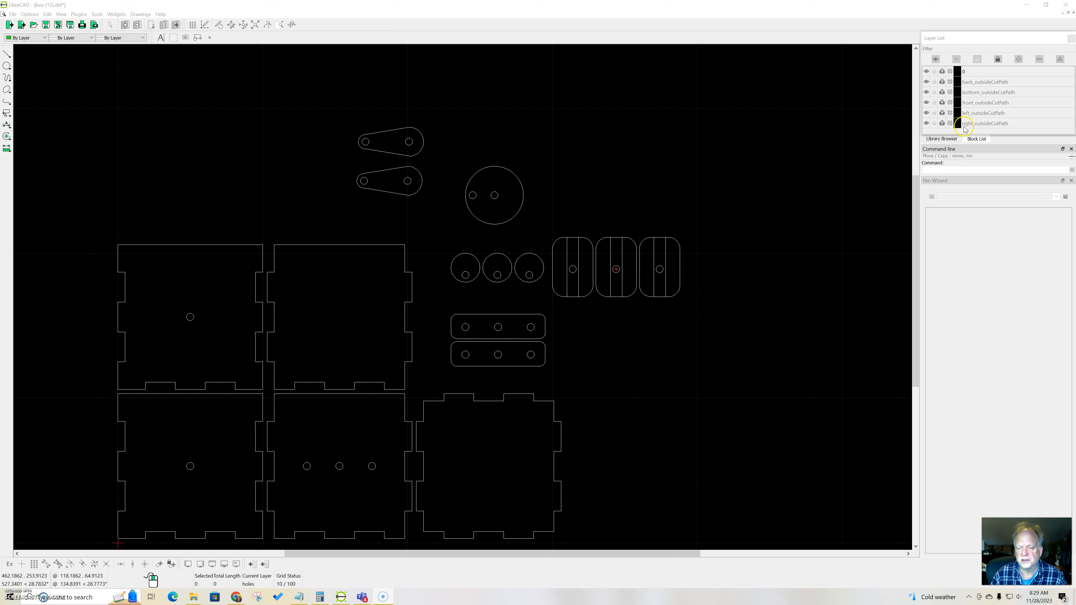
{"action": "left_click", "coordinate": [779, 143]}
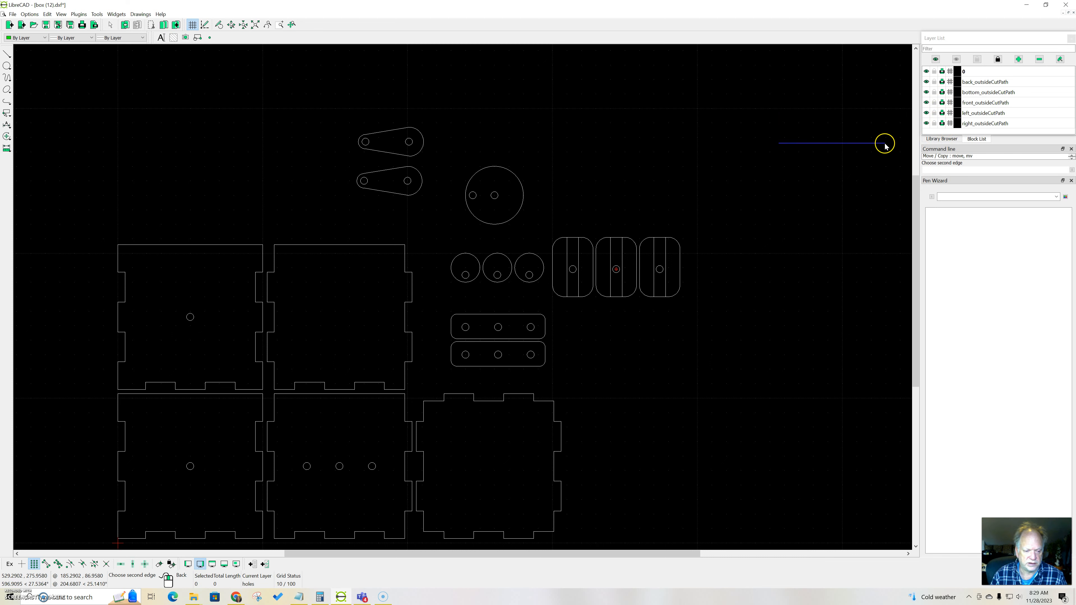
{"action": "left_click", "coordinate": [776, 166]}
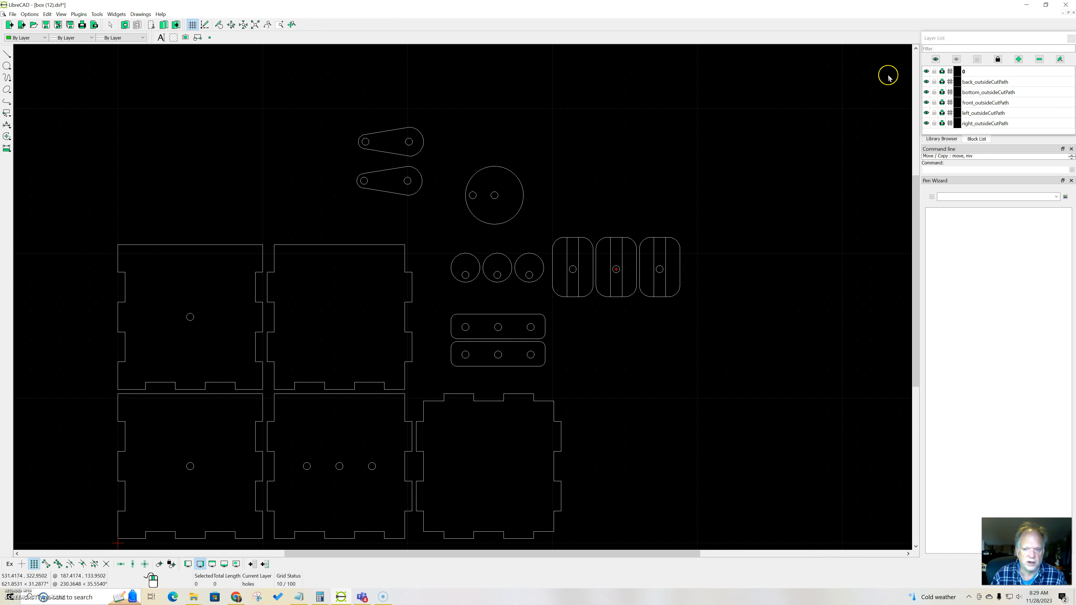
Step: Hide layer 0 and the bottom, front, left and right outsideCutPath layers, leaving only back_outsideCutPath shown
{"action": "left_click", "coordinate": [927, 71]}
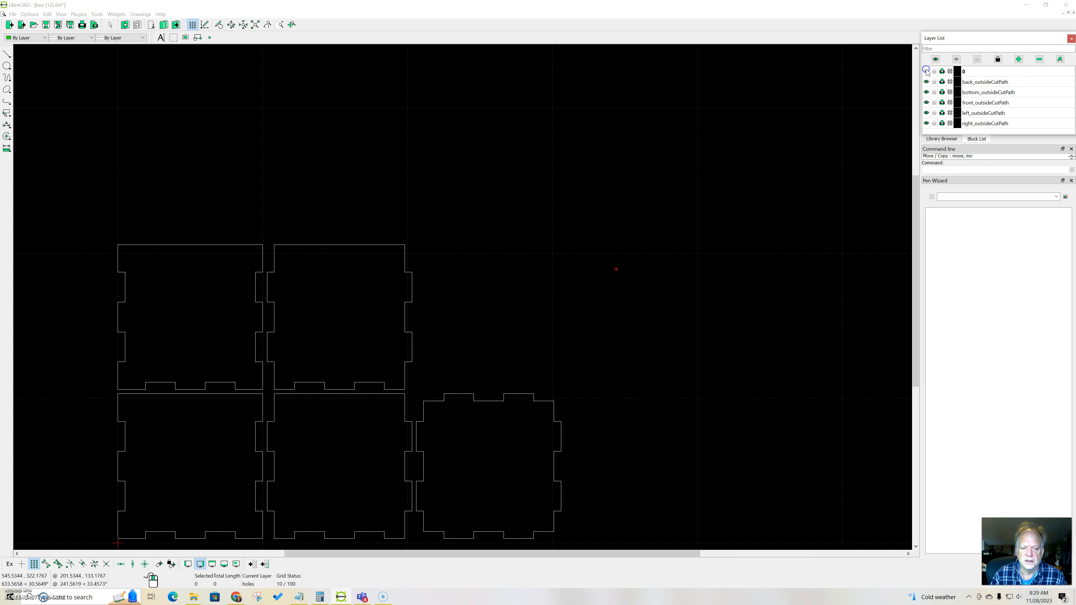
{"action": "left_click", "coordinate": [927, 71]}
{"action": "left_click", "coordinate": [927, 71]}
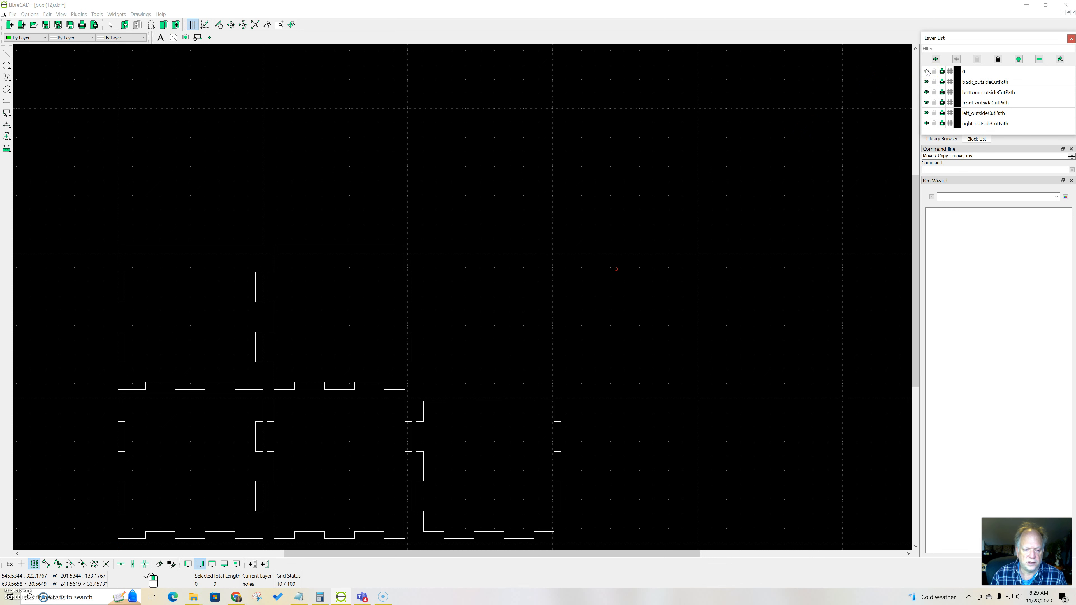
{"action": "left_click", "coordinate": [927, 71]}
{"action": "left_click", "coordinate": [927, 72]}
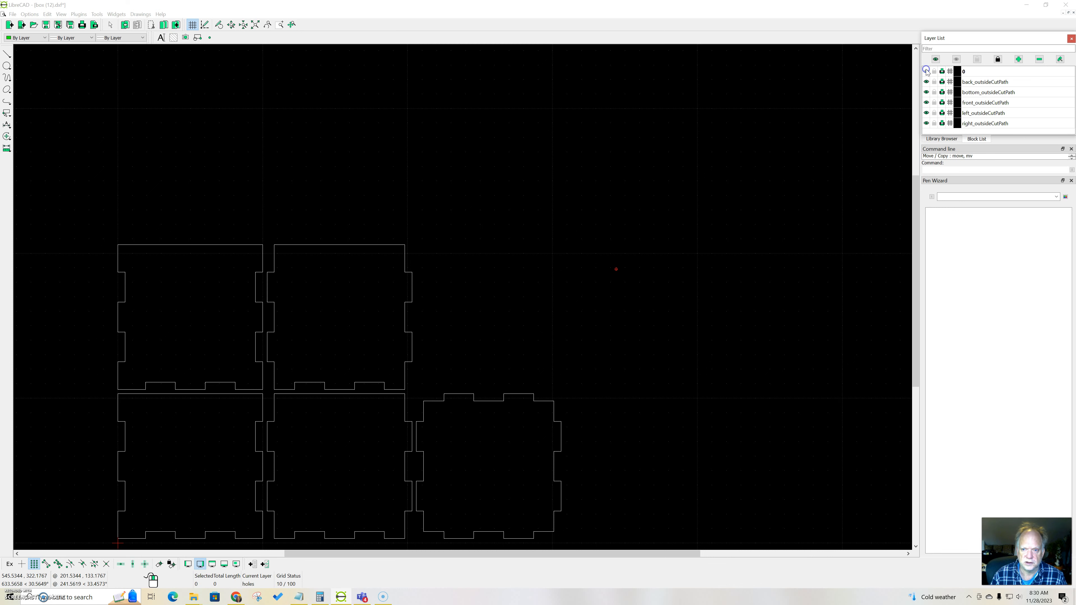
{"action": "left_click", "coordinate": [927, 71]}
{"action": "left_click", "coordinate": [927, 71]}
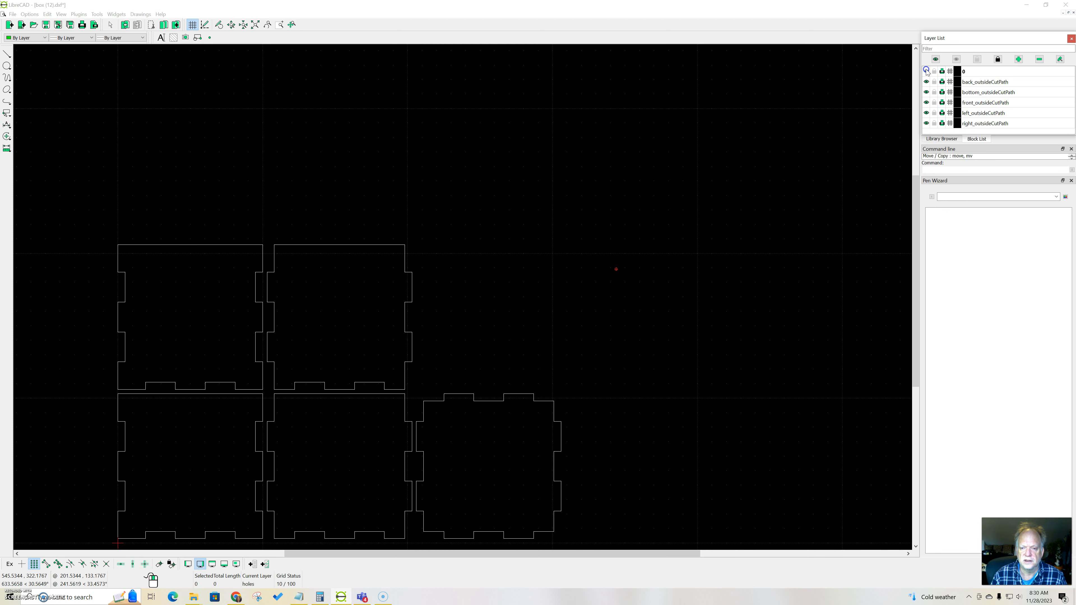
{"action": "left_click", "coordinate": [927, 93]}
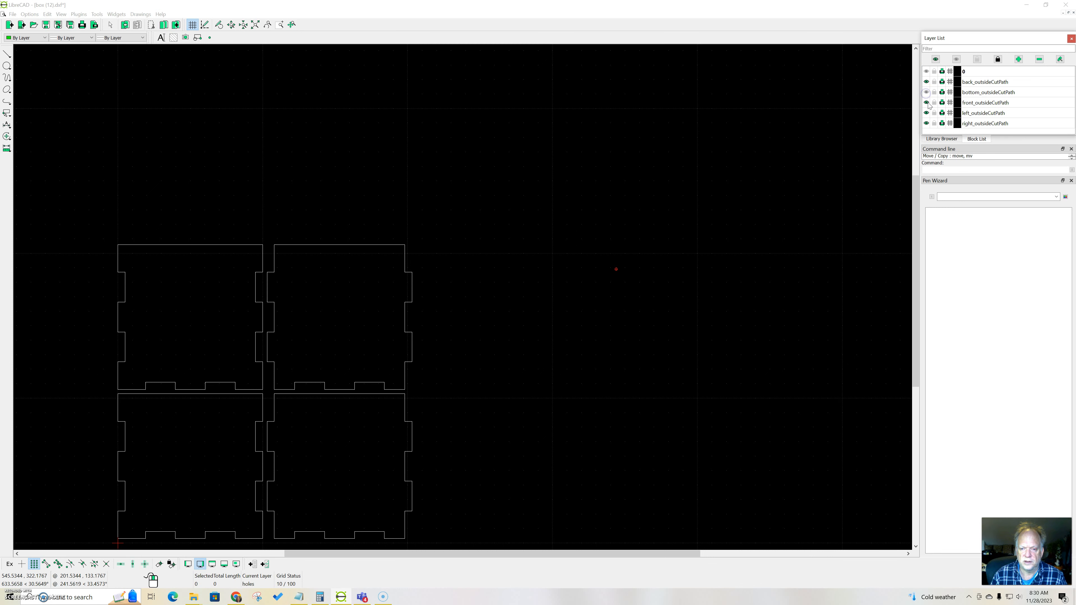
{"action": "left_click", "coordinate": [927, 104]}
{"action": "left_click", "coordinate": [927, 113]}
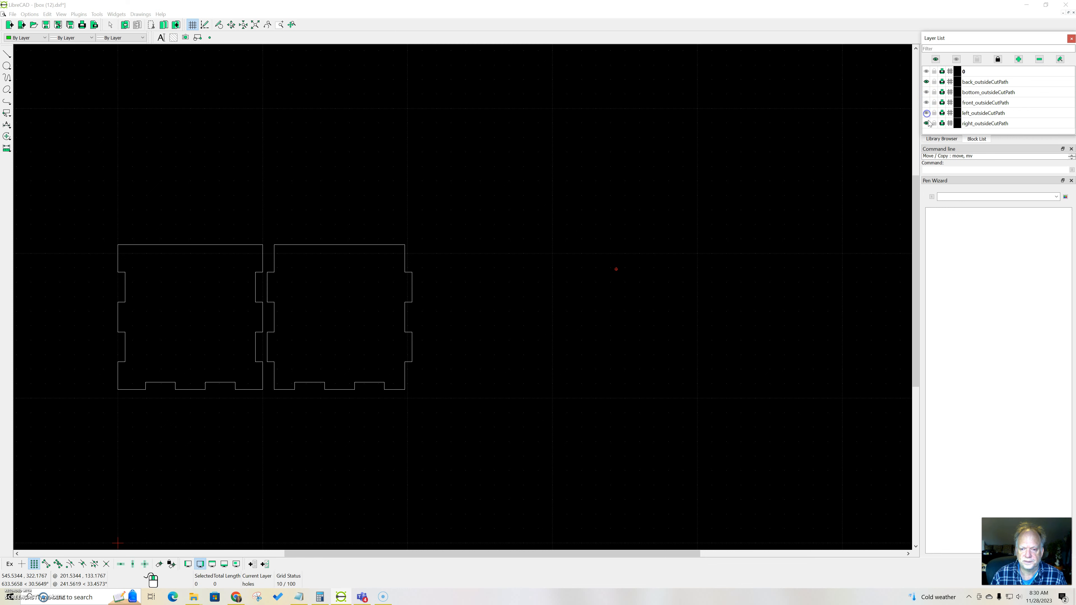
{"action": "left_click", "coordinate": [926, 124]}
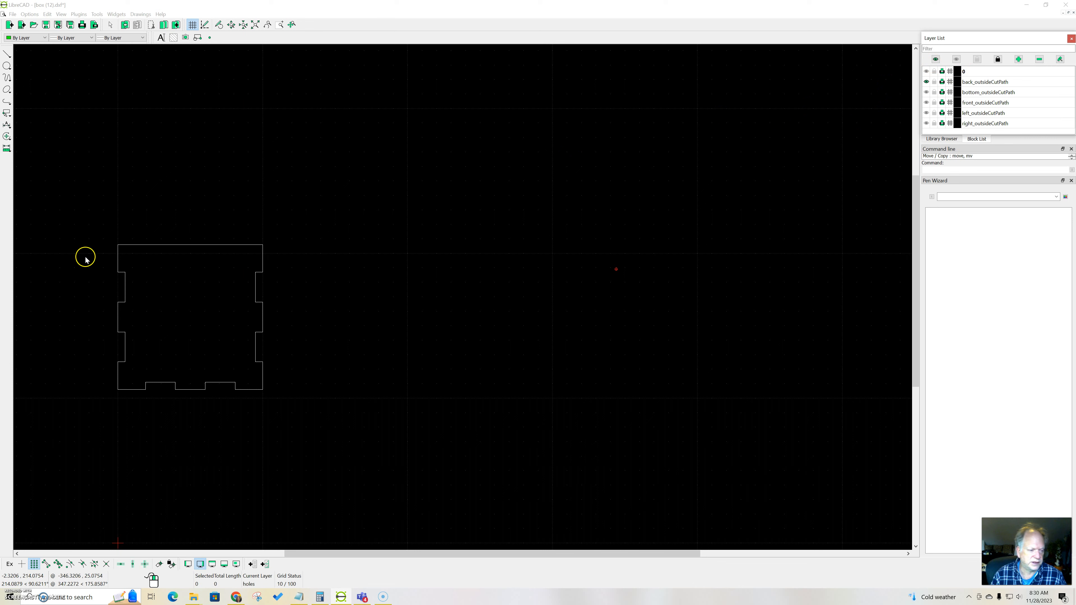
Step: Reassign the whole back panel outline to layer 0 through its attributes
{"action": "mouse_move", "coordinate": [85, 206]}
{"action": "left_mouse_down"}
{"action": "mouse_move", "coordinate": [204, 441]}
{"action": "mouse_move", "coordinate": [363, 430]}
{"action": "left_mouse_up"}
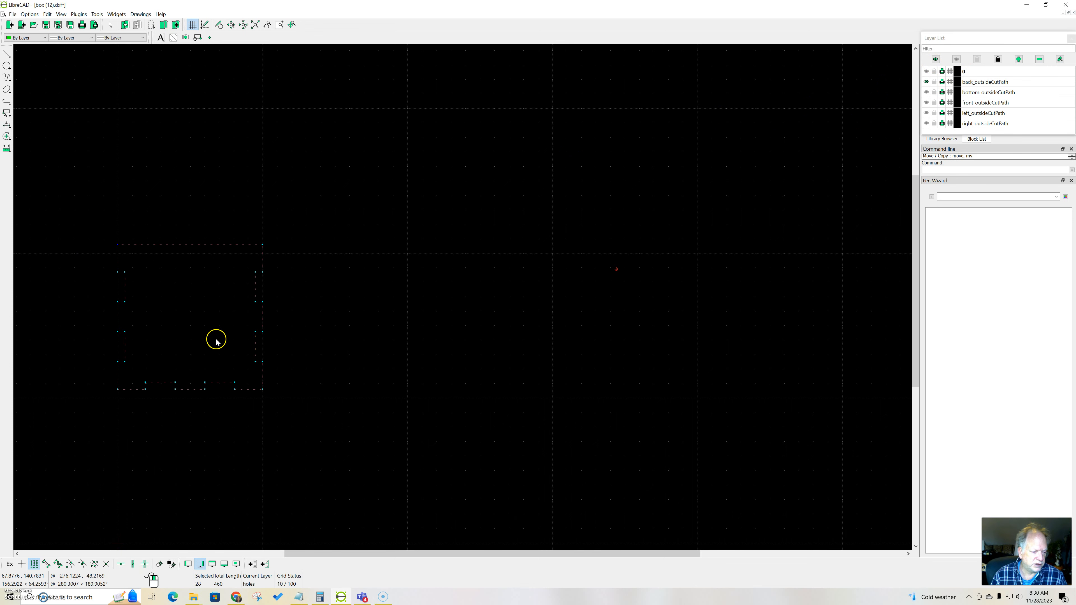
{"action": "left_click", "coordinate": [7, 137]}
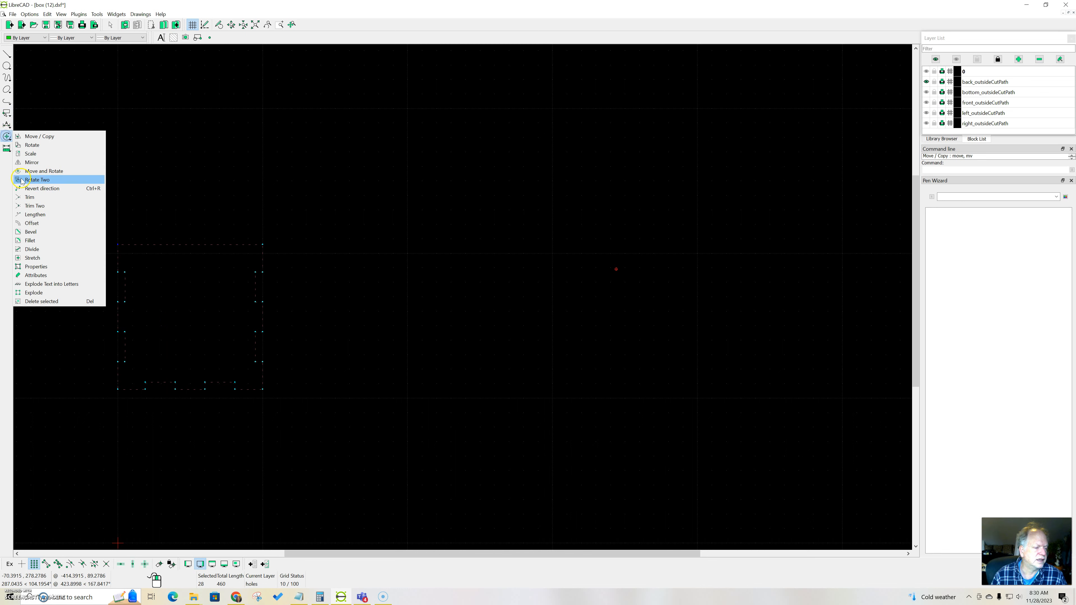
{"action": "left_click", "coordinate": [54, 277]}
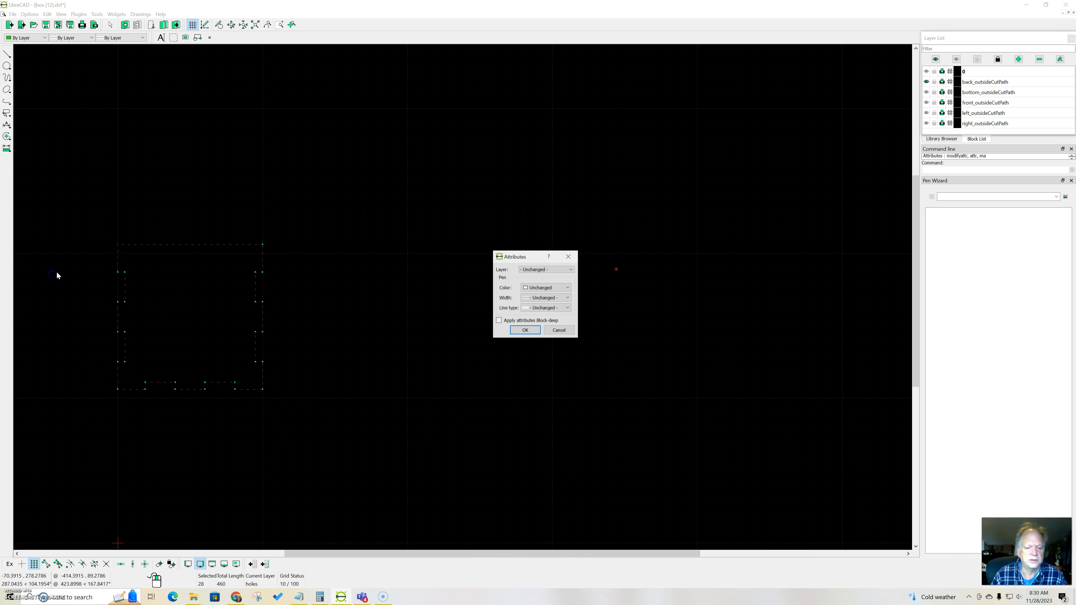
{"action": "left_click", "coordinate": [570, 270]}
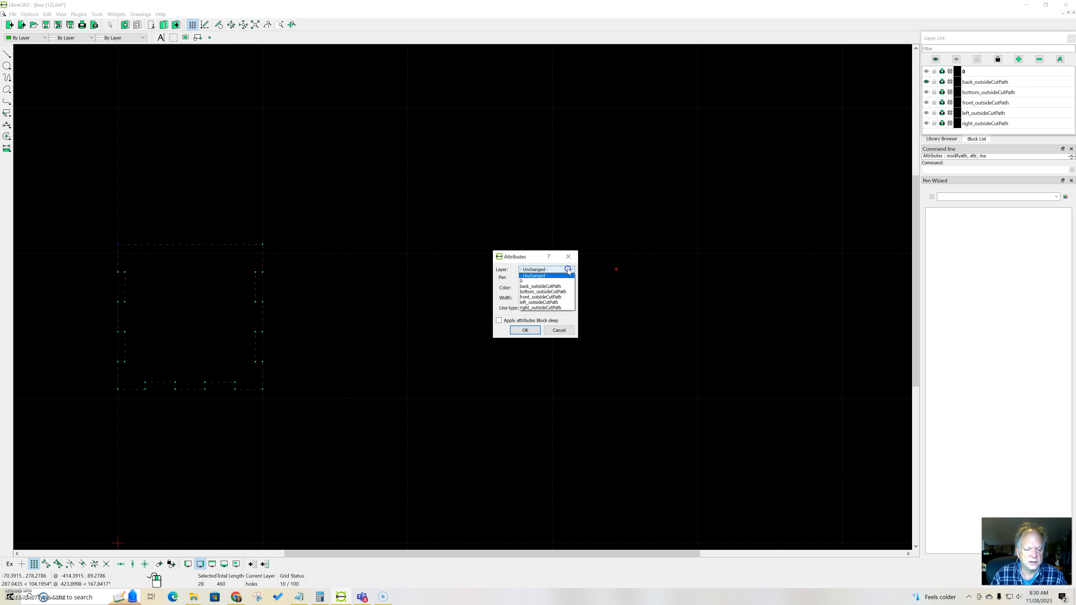
{"action": "left_click", "coordinate": [525, 281]}
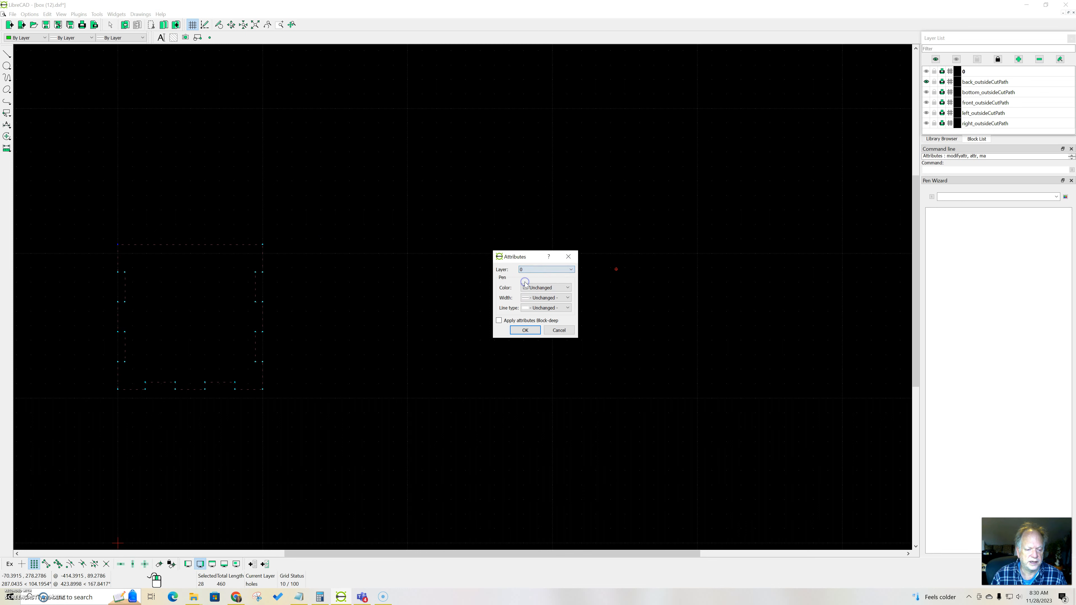
{"action": "left_click", "coordinate": [525, 333]}
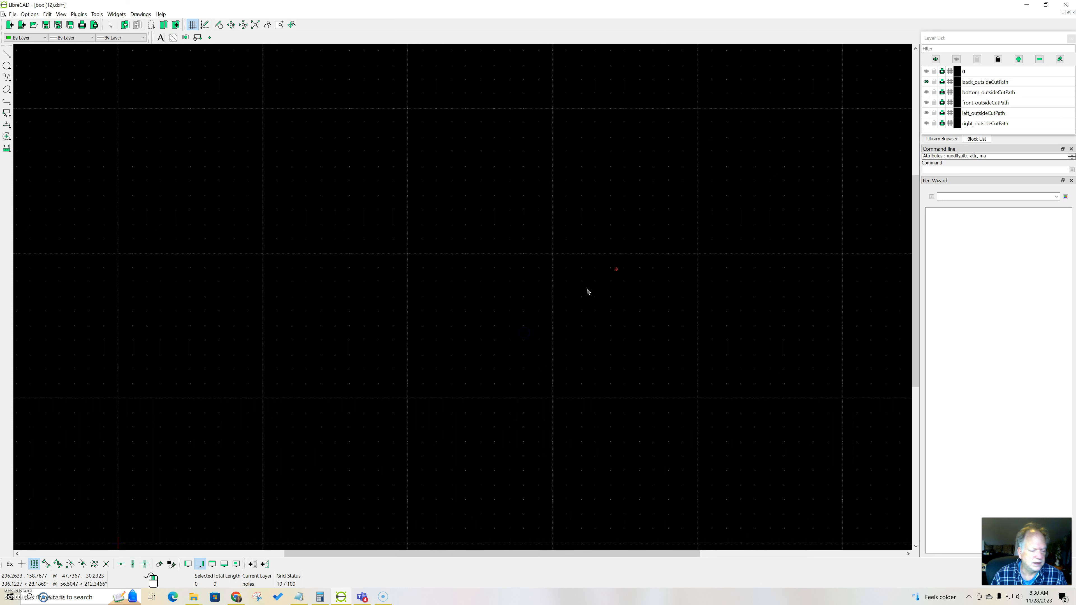
Step: Show layer 0 again and remove the emptied back_outsideCutPath layer
{"action": "left_click", "coordinate": [926, 71]}
{"action": "left_click", "coordinate": [992, 83]}
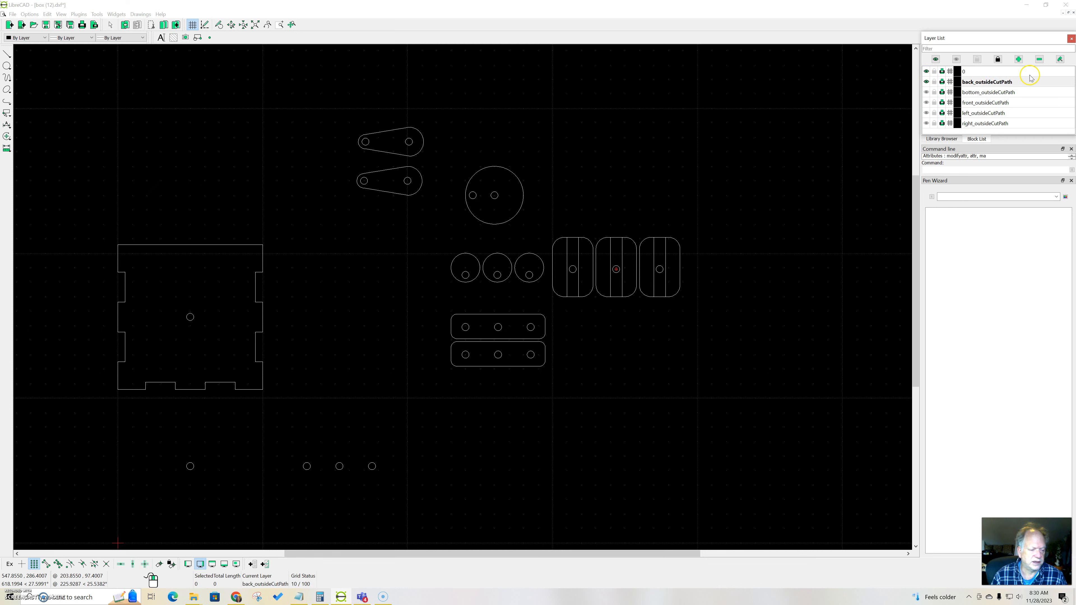
{"action": "left_click", "coordinate": [1040, 59]}
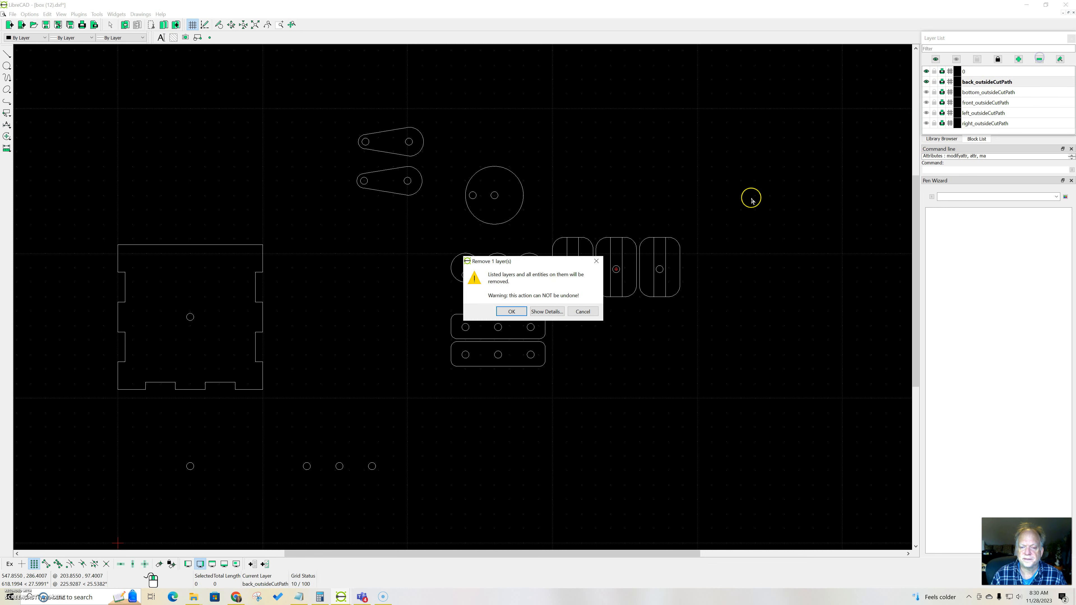
{"action": "left_click", "coordinate": [512, 311]}
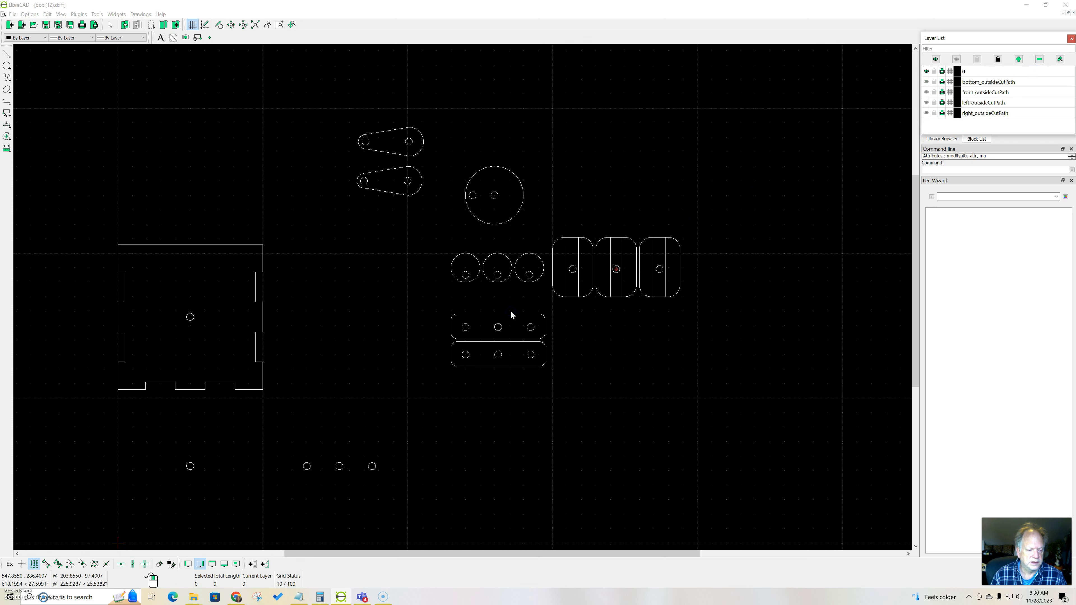
Step: Isolate the bottom_outsideCutPath layer and reassign its entire panel outline to layer 0 through the attributes
{"action": "left_click", "coordinate": [926, 71]}
{"action": "left_click", "coordinate": [926, 82]}
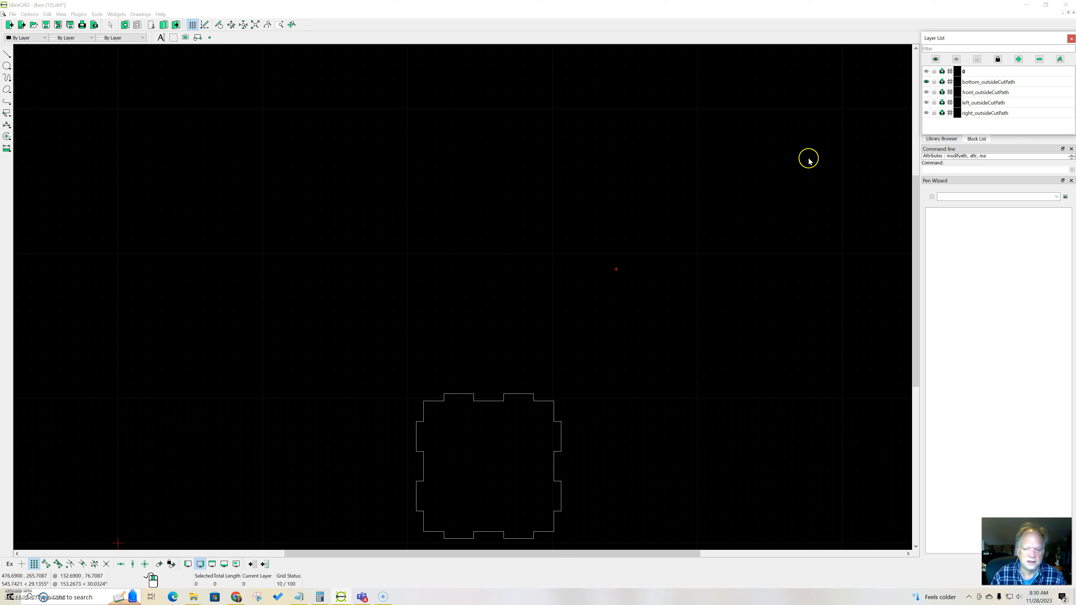
{"action": "left_click_drag", "start_coordinate": [370, 358], "coordinate": [649, 565]}
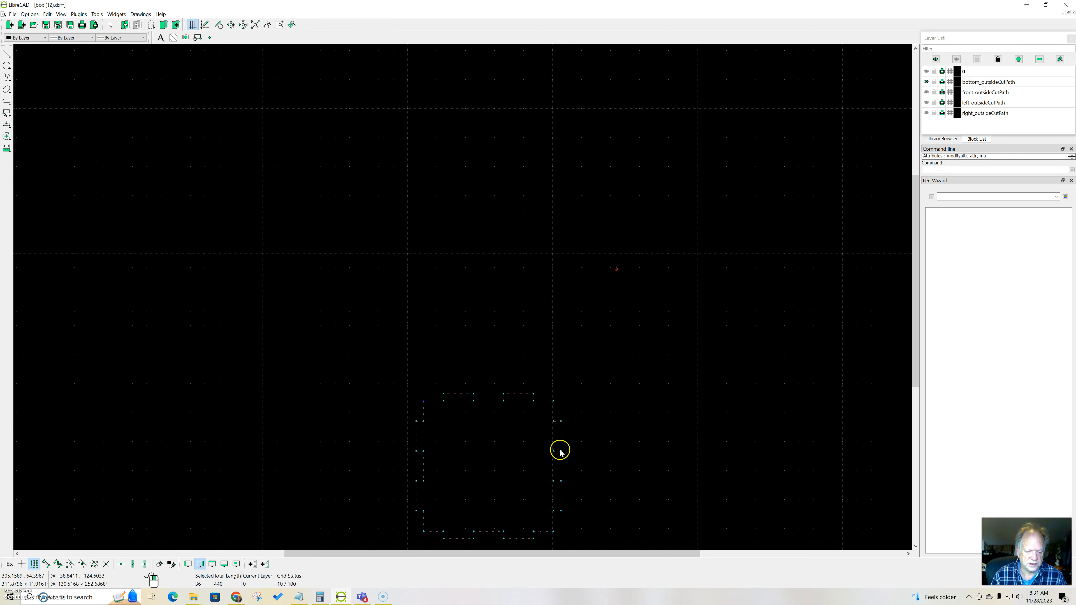
{"action": "right_click", "coordinate": [596, 444]}
{"action": "left_click", "coordinate": [610, 447]}
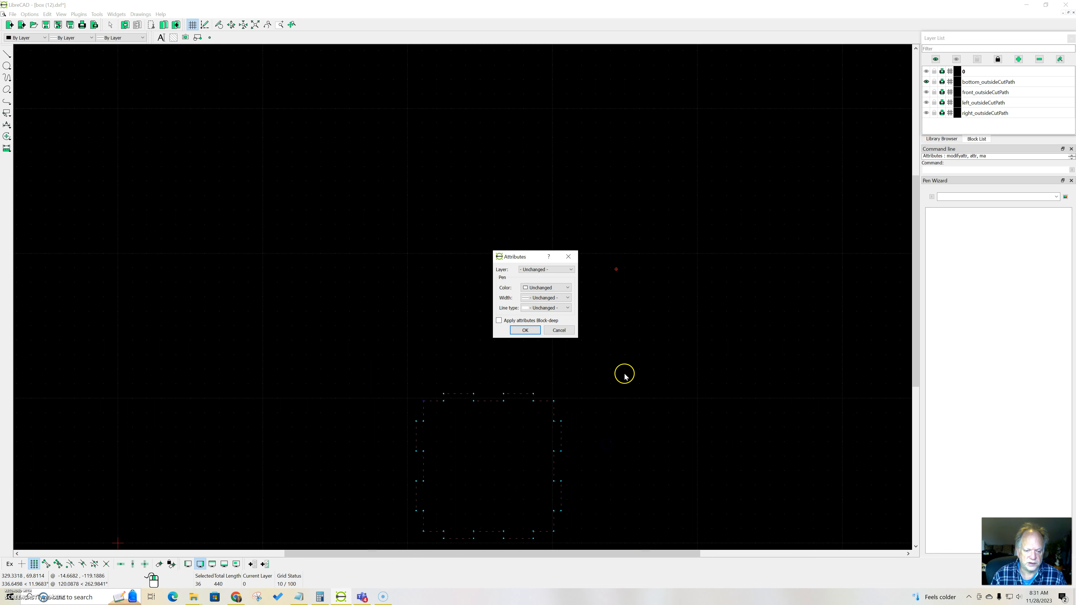
{"action": "left_click", "coordinate": [569, 271]}
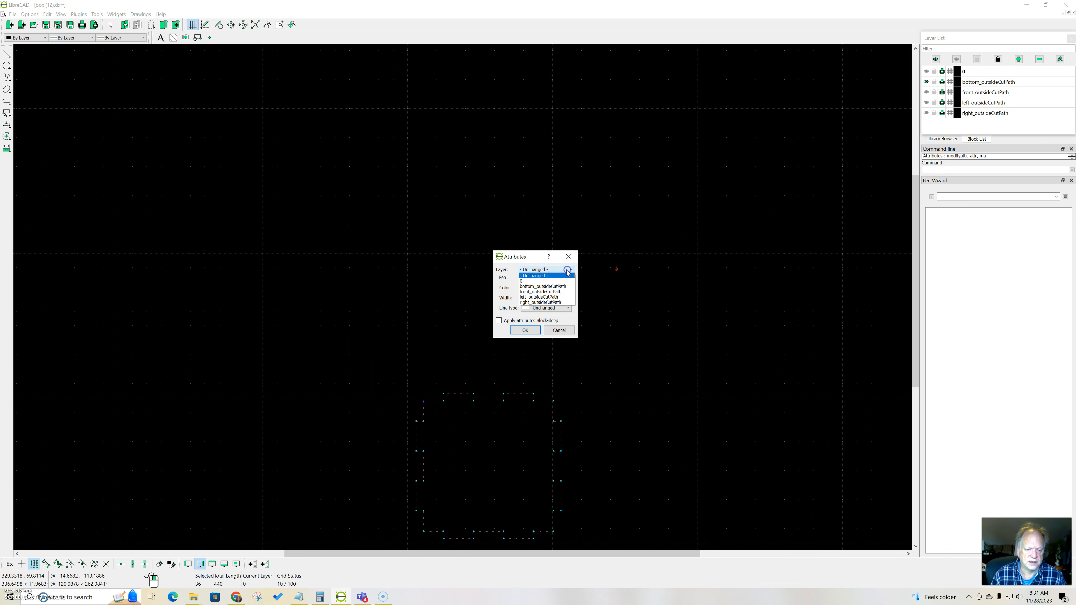
{"action": "left_click", "coordinate": [541, 281]}
{"action": "left_click", "coordinate": [524, 330]}
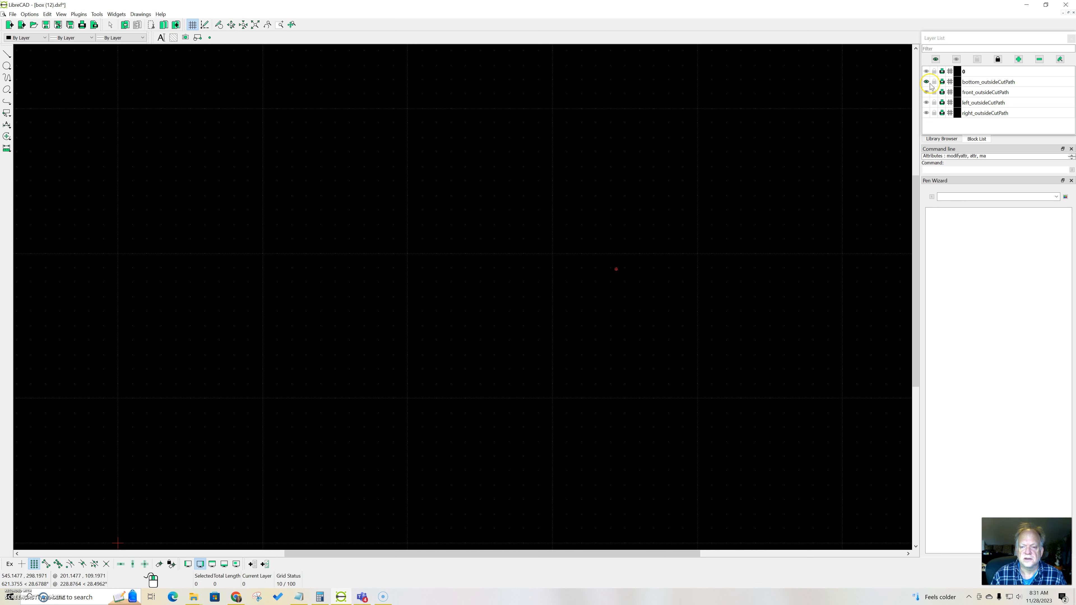
Step: Show layer 0 again and remove the emptied bottom_outsideCutPath layer
{"action": "left_click", "coordinate": [927, 72]}
{"action": "left_click", "coordinate": [927, 81]}
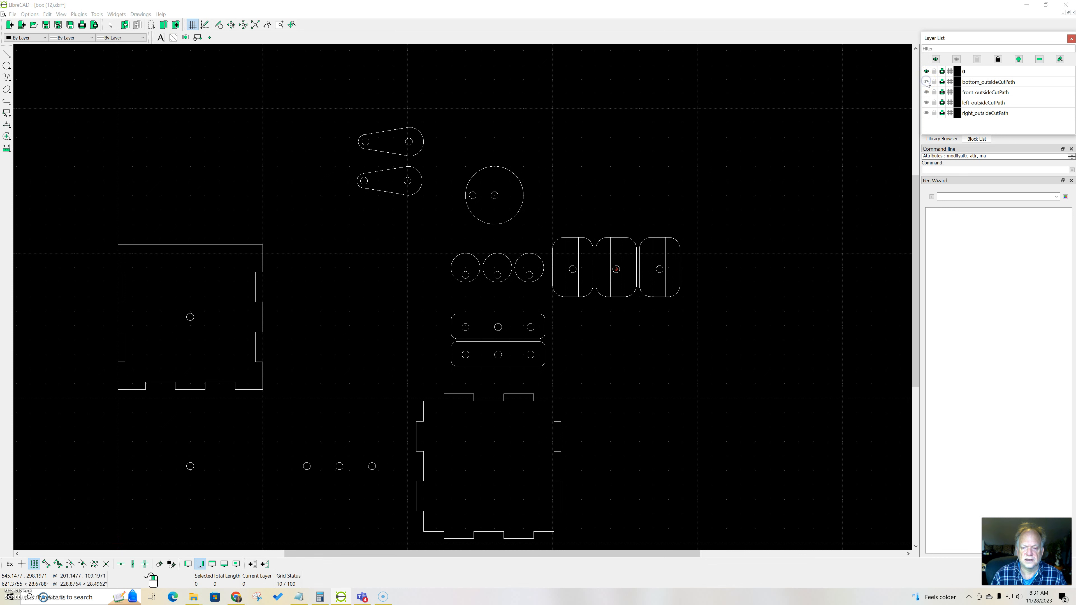
{"action": "left_click", "coordinate": [977, 85]}
{"action": "left_click", "coordinate": [1038, 61]}
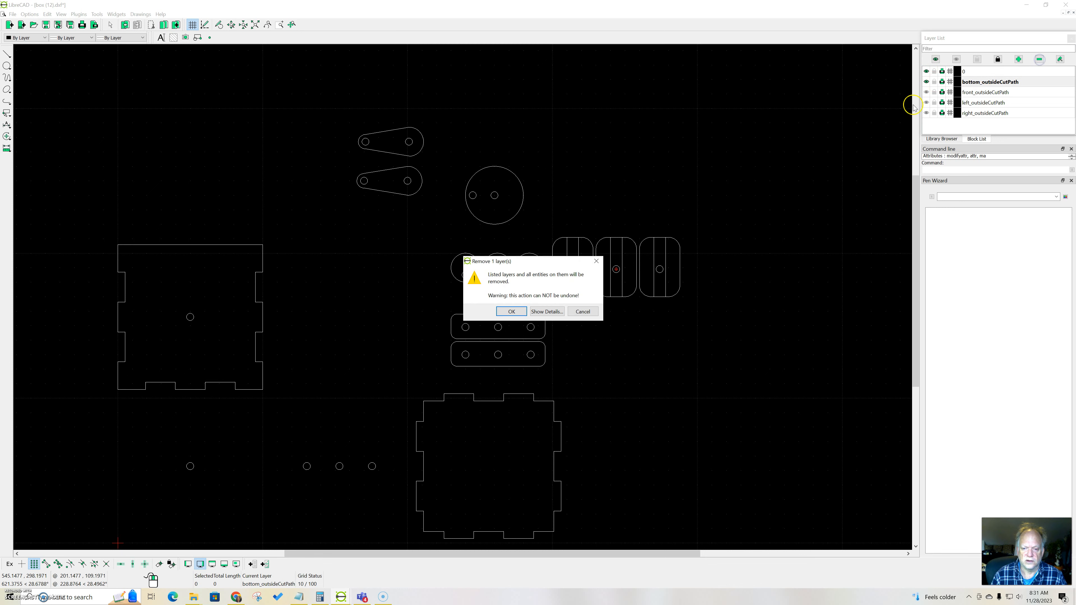
{"action": "left_click", "coordinate": [511, 311]}
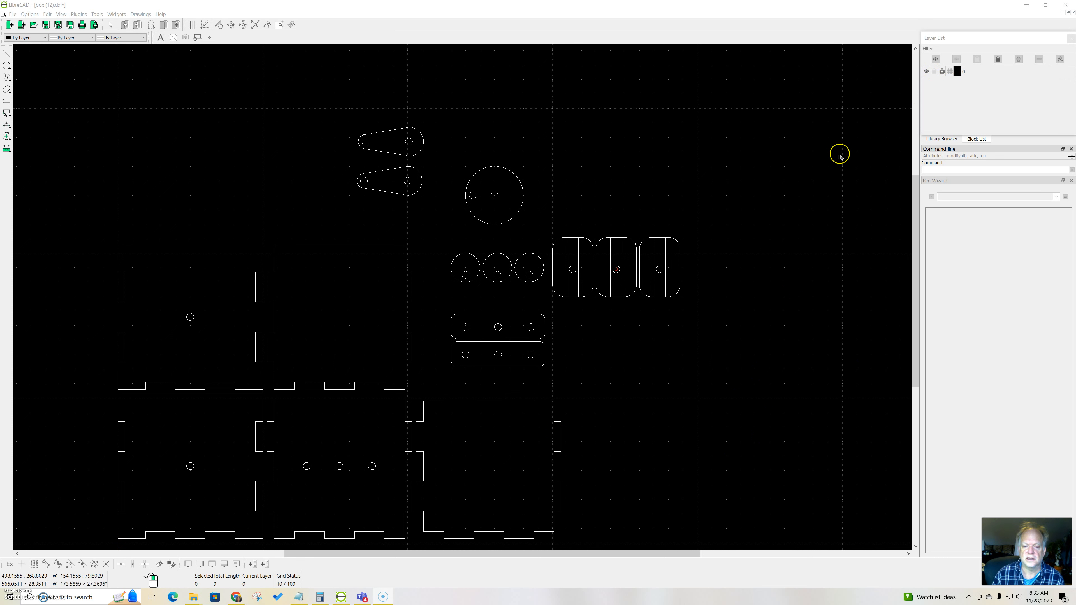
Step: Create a new layer named image with the pen color Cyan, keeping 0.00mm width and Continuous line type
{"action": "left_click", "coordinate": [863, 114]}
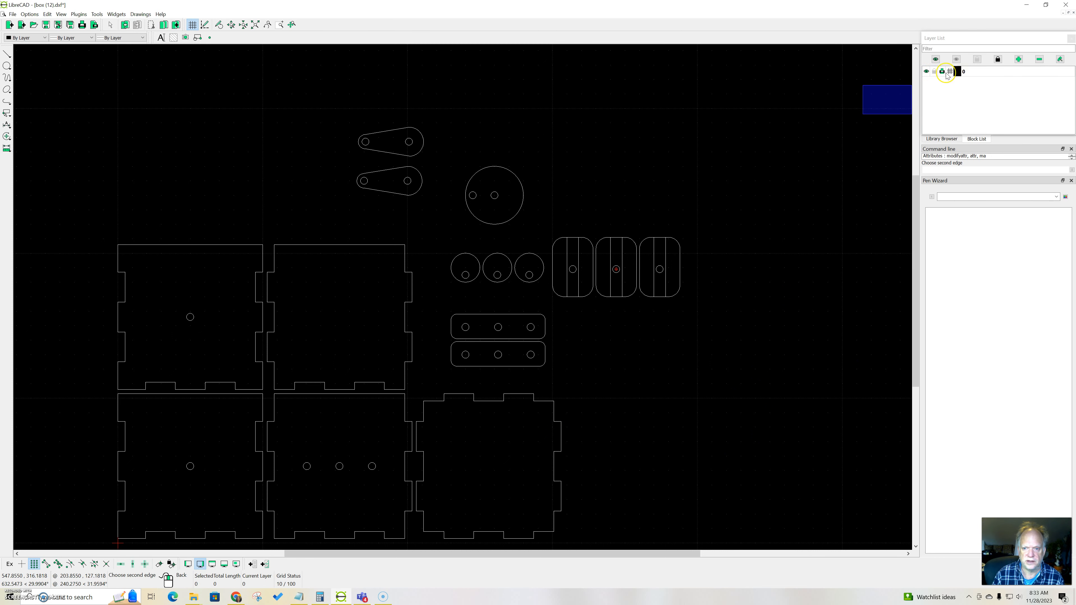
{"action": "left_click", "coordinate": [1020, 60]}
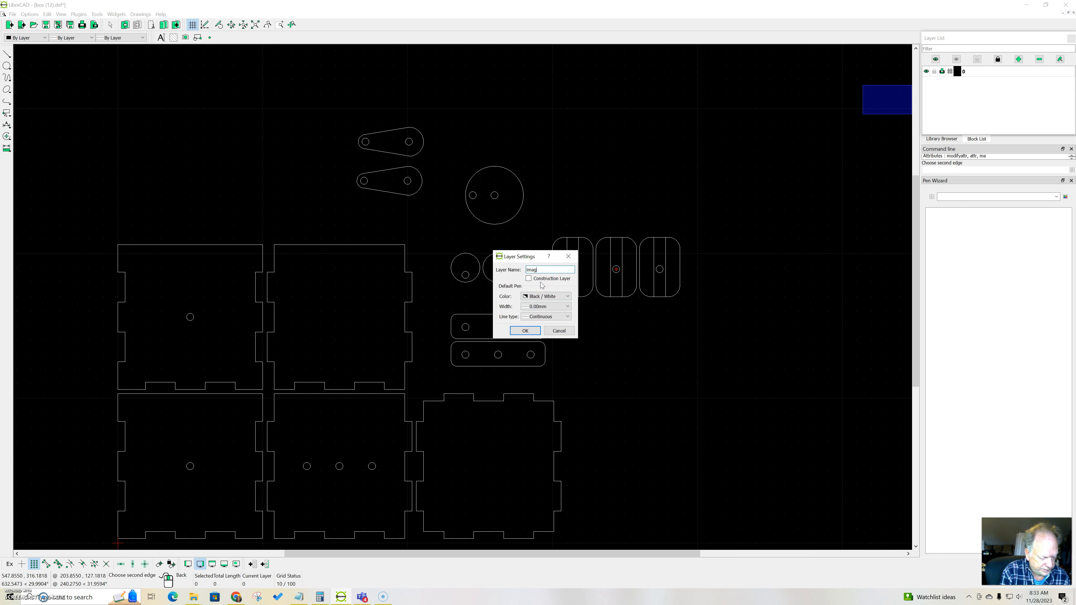
{"action": "left_click", "coordinate": [559, 299]}
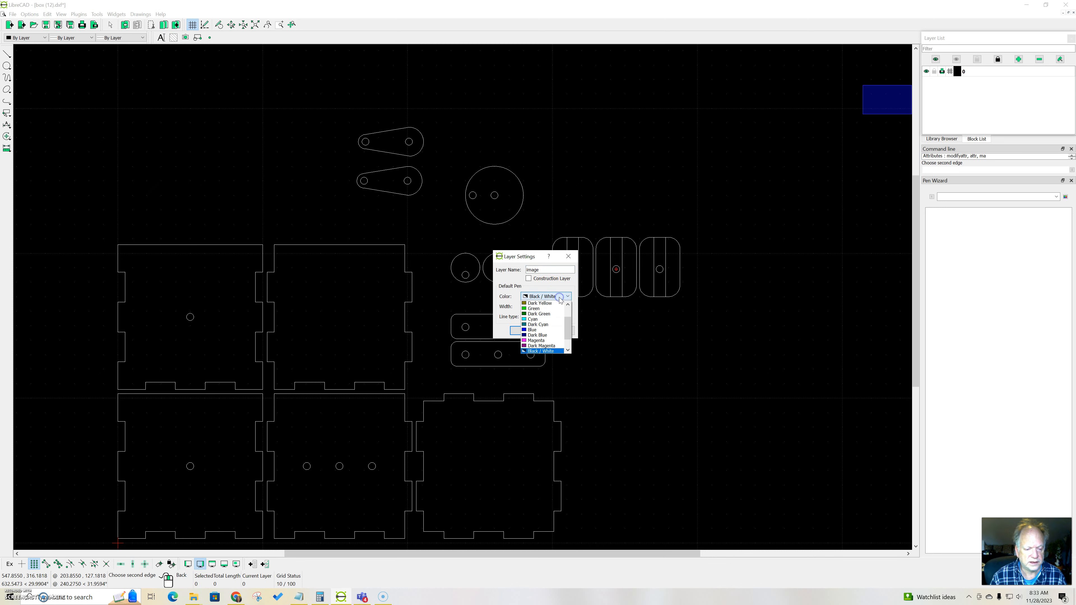
{"action": "left_click", "coordinate": [542, 324]}
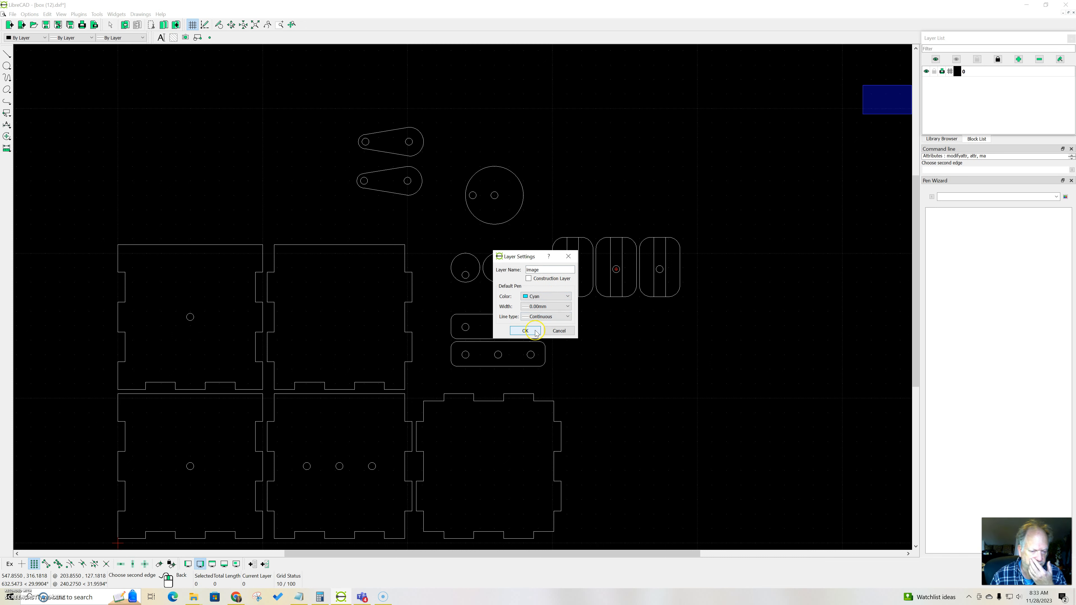
{"action": "left_click", "coordinate": [525, 331]}
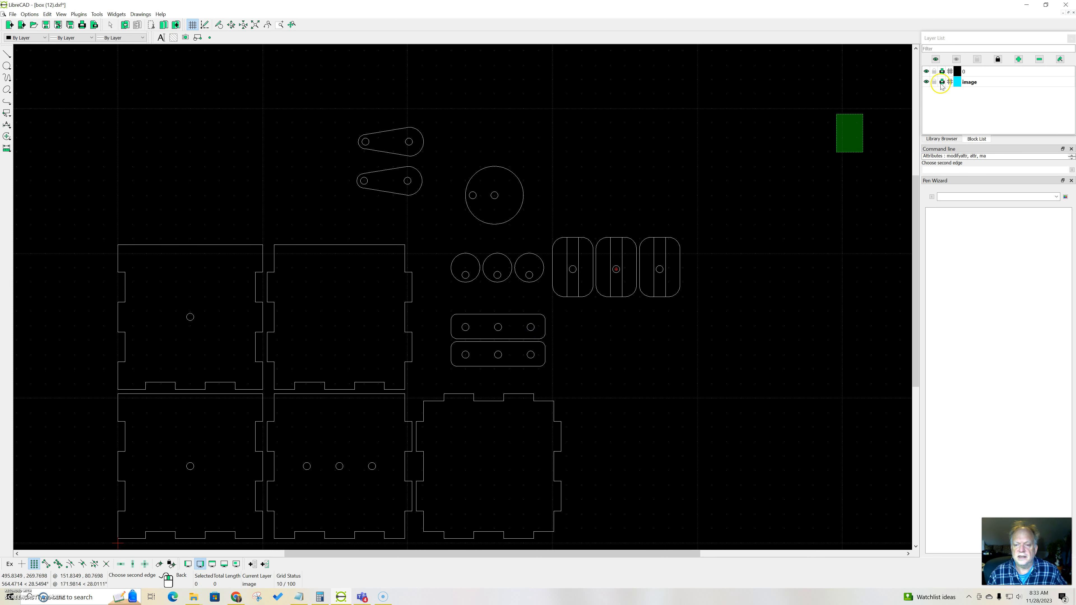
{"action": "left_click_drag", "start_coordinate": [864, 114], "coordinate": [229, 56]}
{"action": "left_click", "coordinate": [855, 104]}
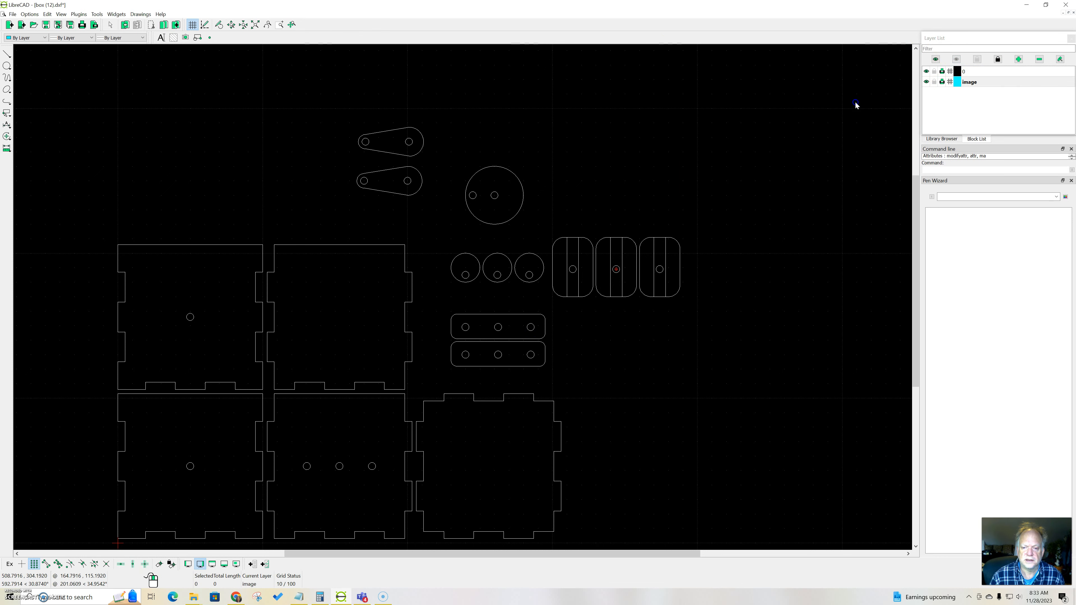
Step: Start inserting an image into the drawing and bring up the choice of image file
{"action": "left_click", "coordinate": [13, 14]}
{"action": "left_click", "coordinate": [50, 95]}
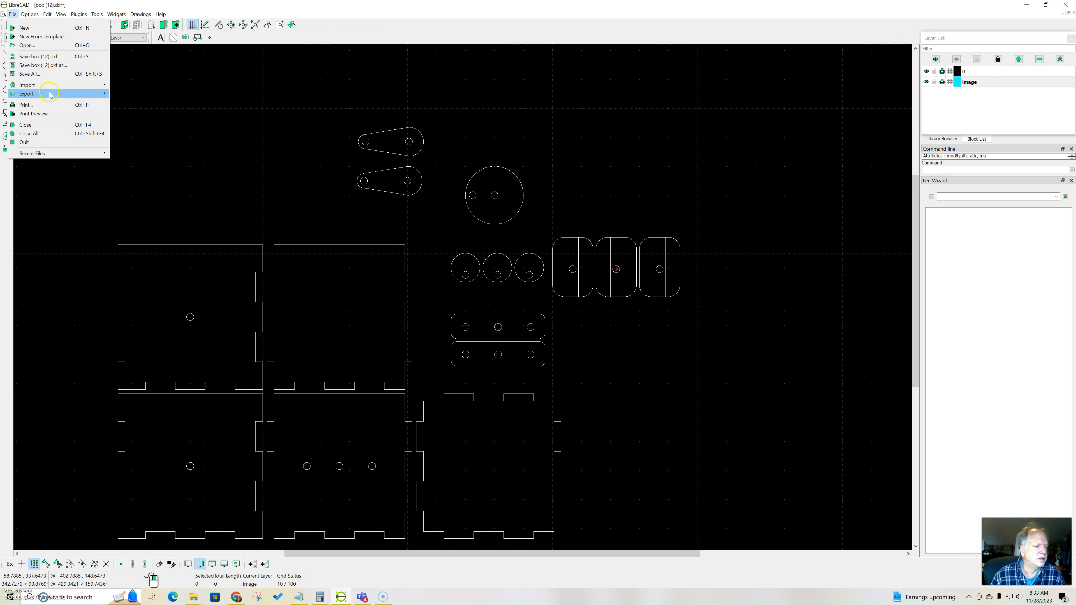
{"action": "mouse_move", "coordinate": [52, 89]}
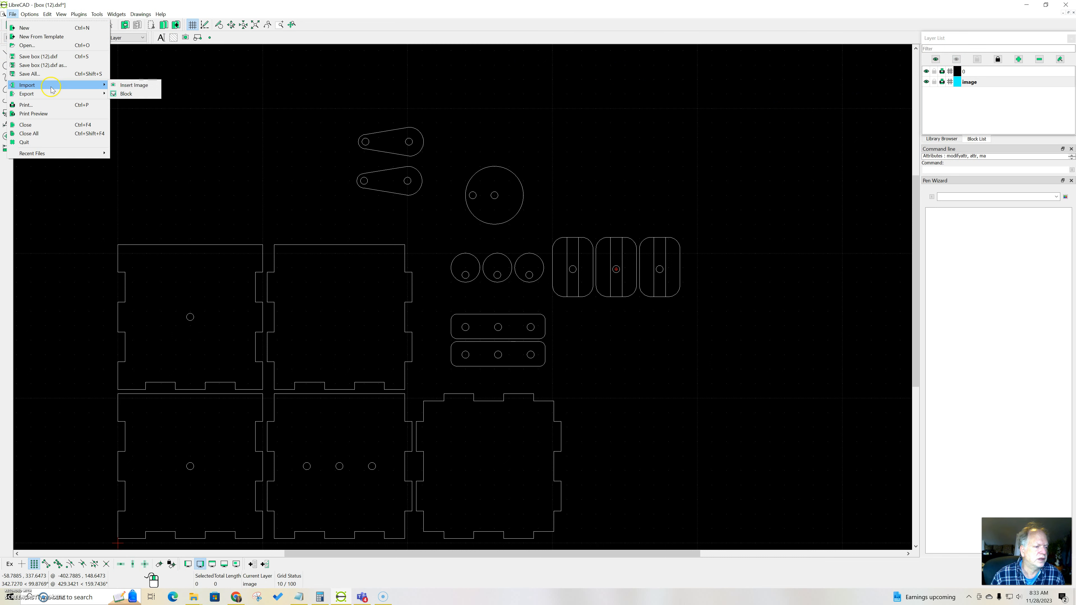
{"action": "left_click", "coordinate": [134, 85]}
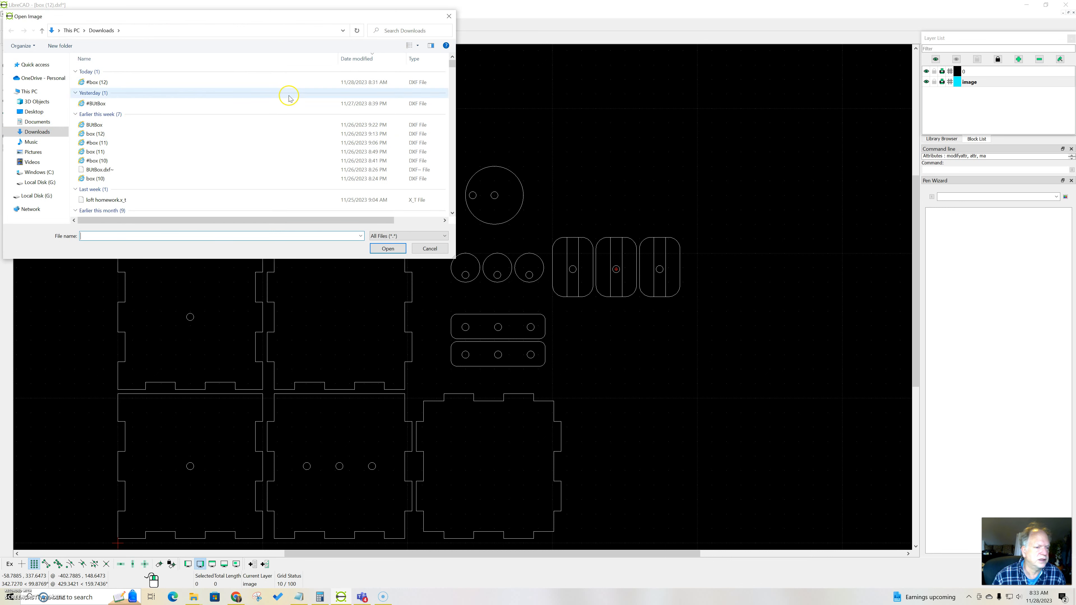
Step: Search the Downloads folder for "but" and try to choose butfly.JPG from the search suggestions
{"action": "left_click", "coordinate": [388, 35]}
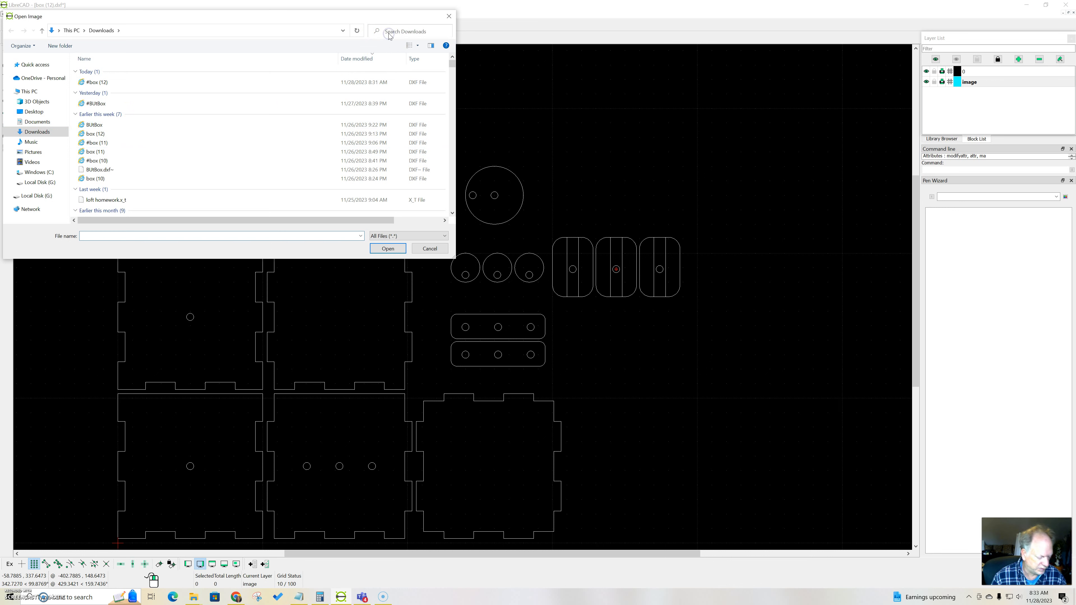
{"action": "type", "text": "but"}
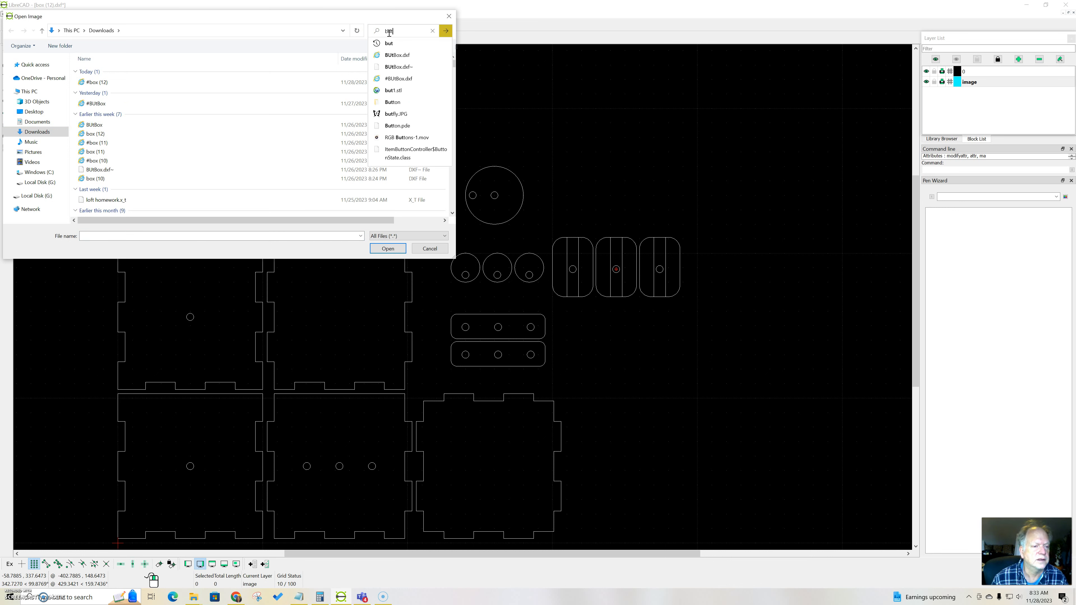
{"action": "left_click", "coordinate": [394, 115]}
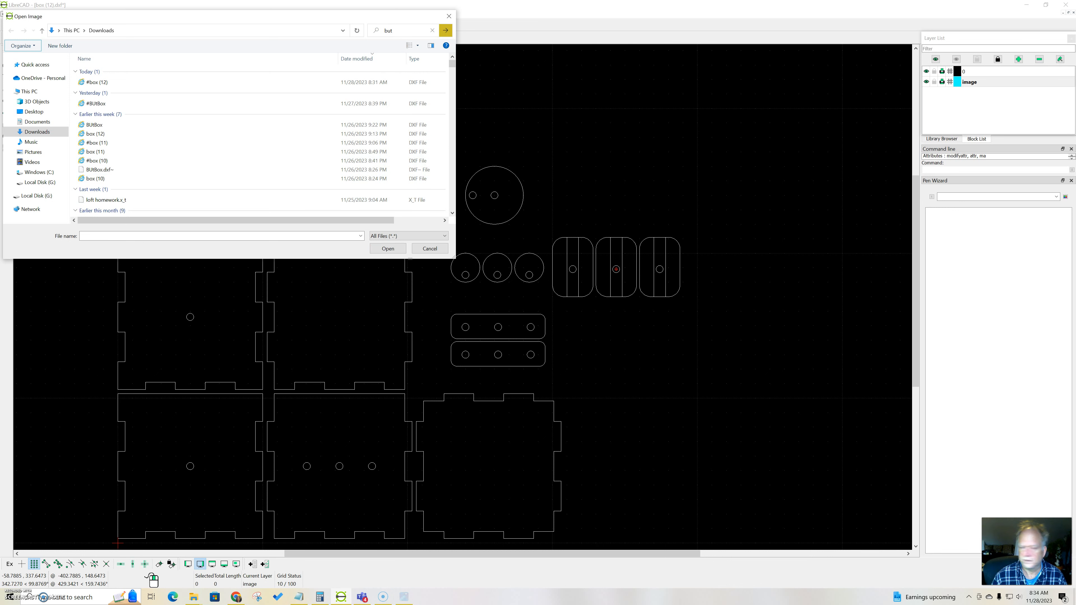
{"action": "scroll", "coordinate": [234, 153], "scroll_direction": "down", "scroll_amount": 4}
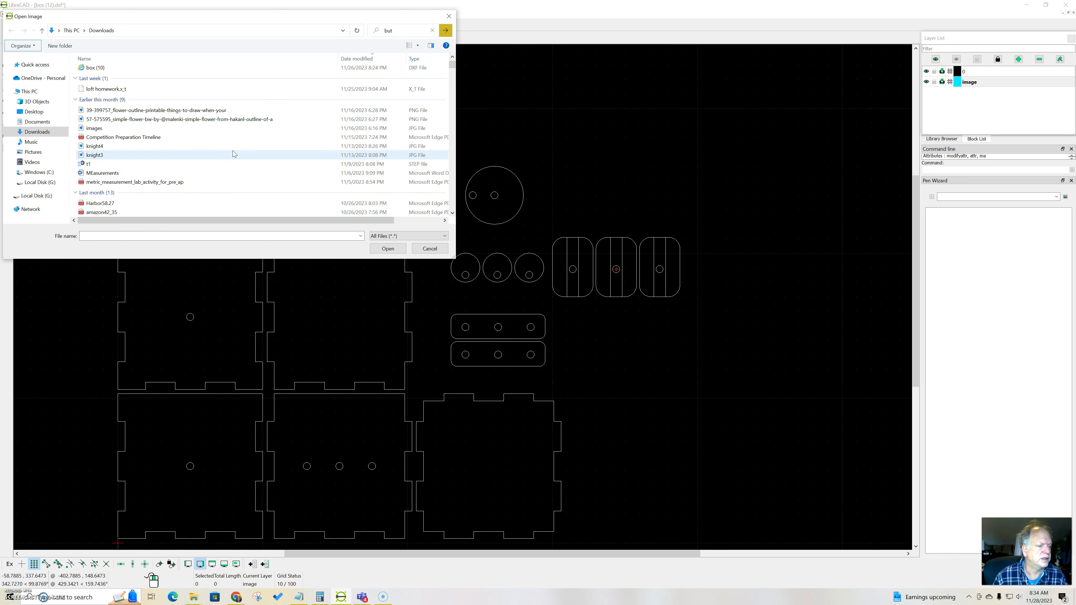
{"action": "scroll", "coordinate": [233, 150], "scroll_direction": "down", "scroll_amount": 5}
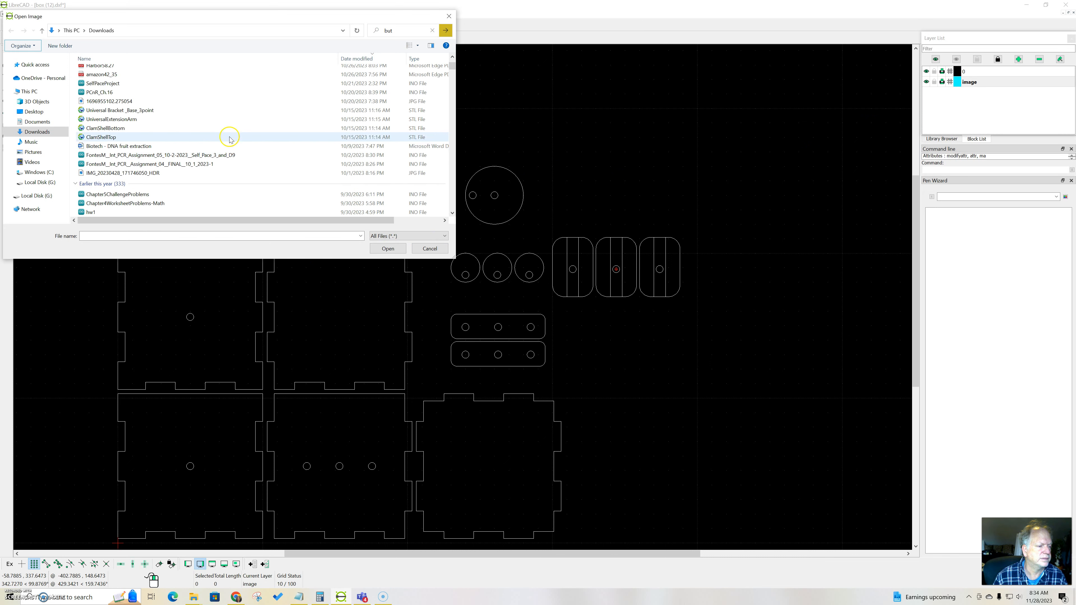
{"action": "scroll", "coordinate": [203, 181], "scroll_direction": "down", "scroll_amount": 3}
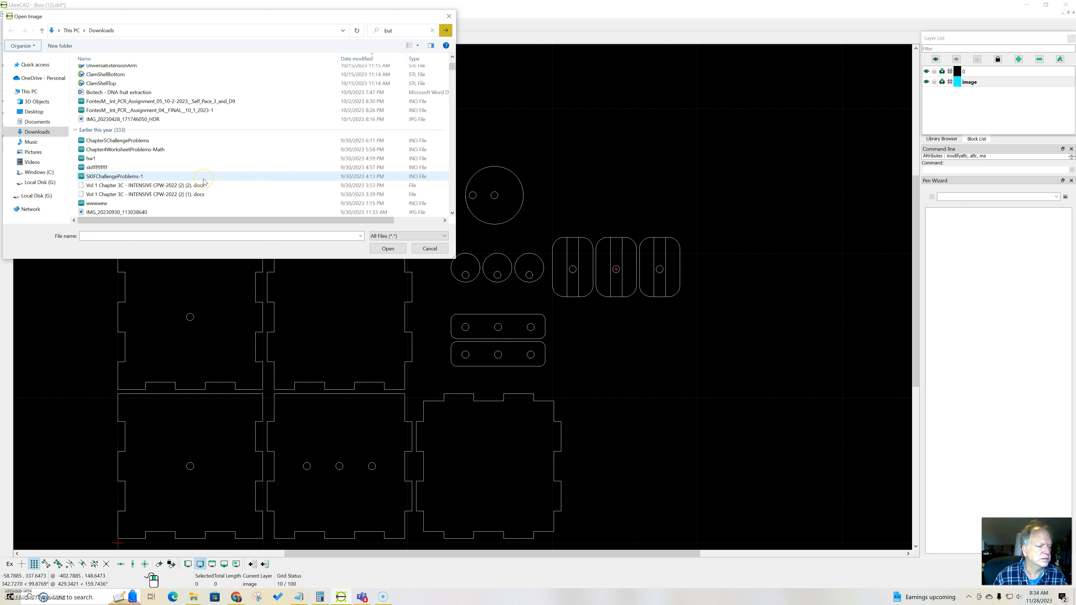
{"action": "scroll", "coordinate": [205, 181], "scroll_direction": "down", "scroll_amount": 2}
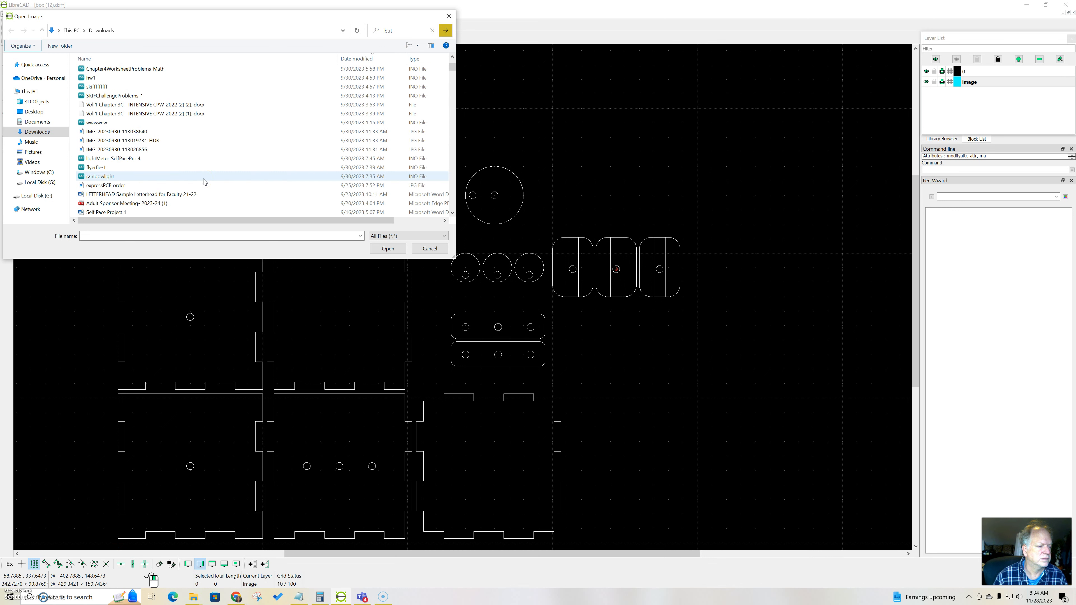
{"action": "left_click", "coordinate": [404, 31]}
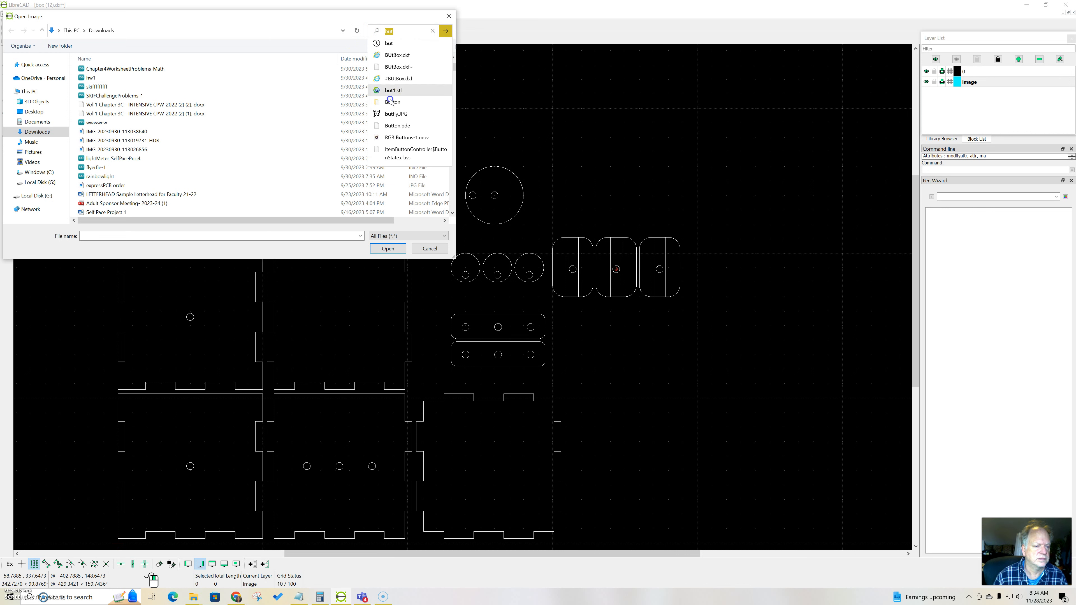
{"action": "left_click", "coordinate": [385, 117]}
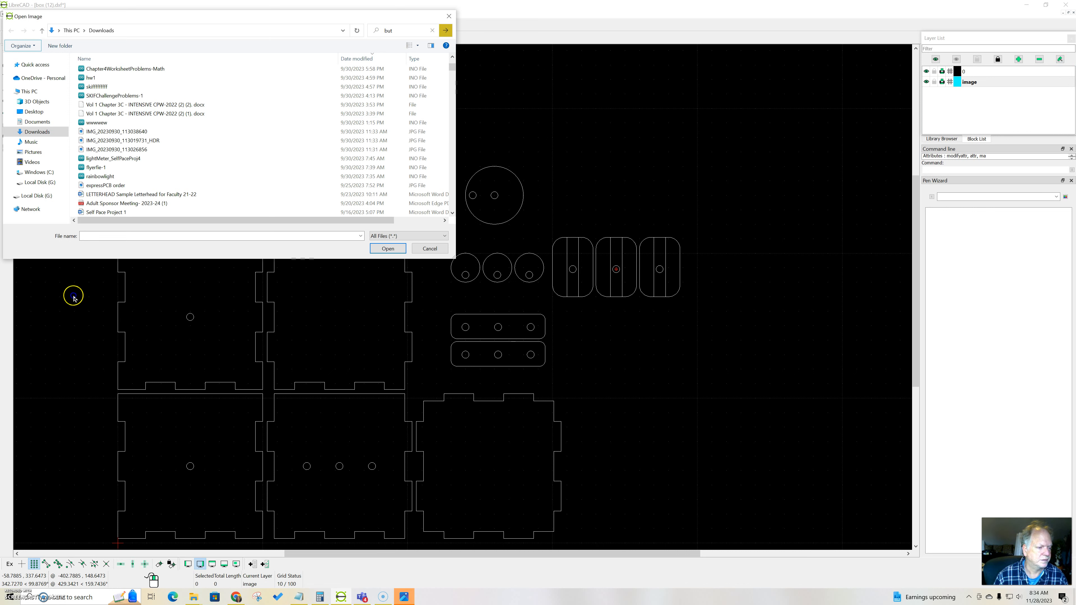
{"action": "scroll", "coordinate": [174, 183], "scroll_direction": "down", "scroll_amount": 3}
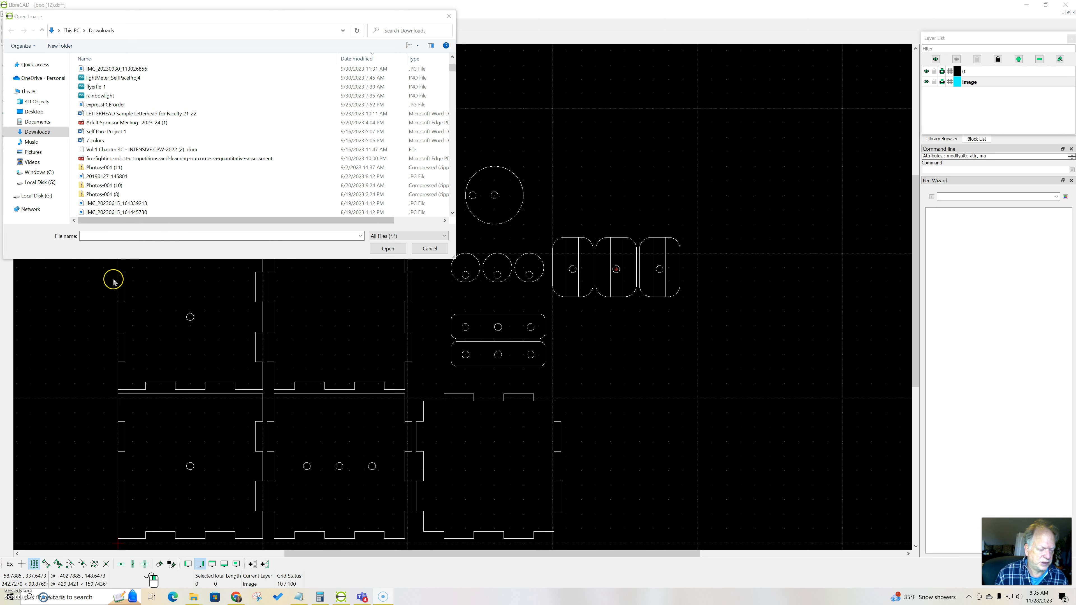
Step: Choose butfly.JPG by file name and insert it at reference point 500, 0, beside the box parts
{"action": "left_click", "coordinate": [109, 236]}
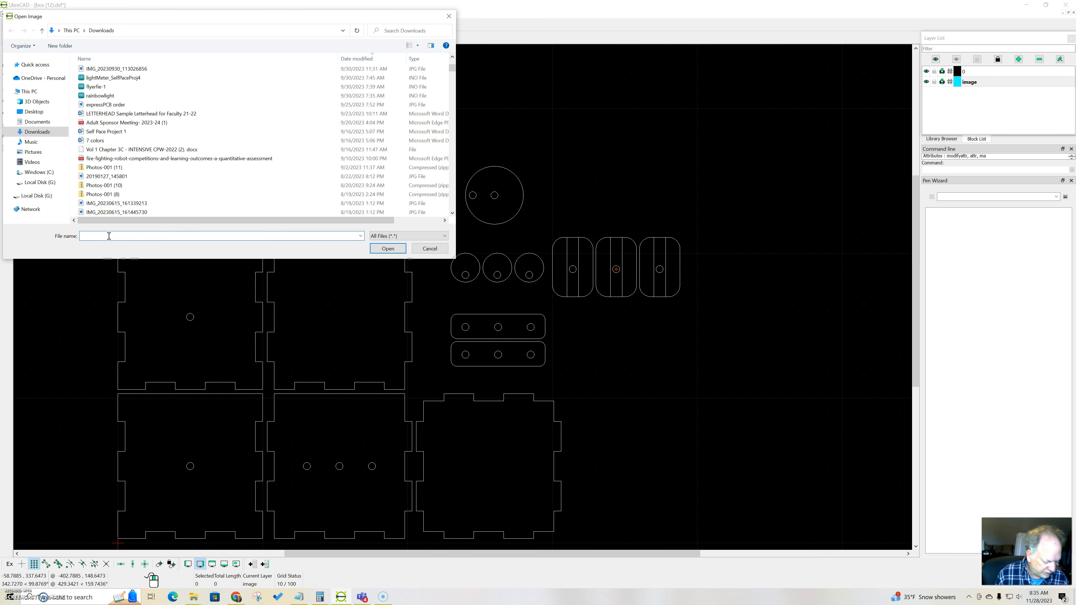
{"action": "type", "text": "but"}
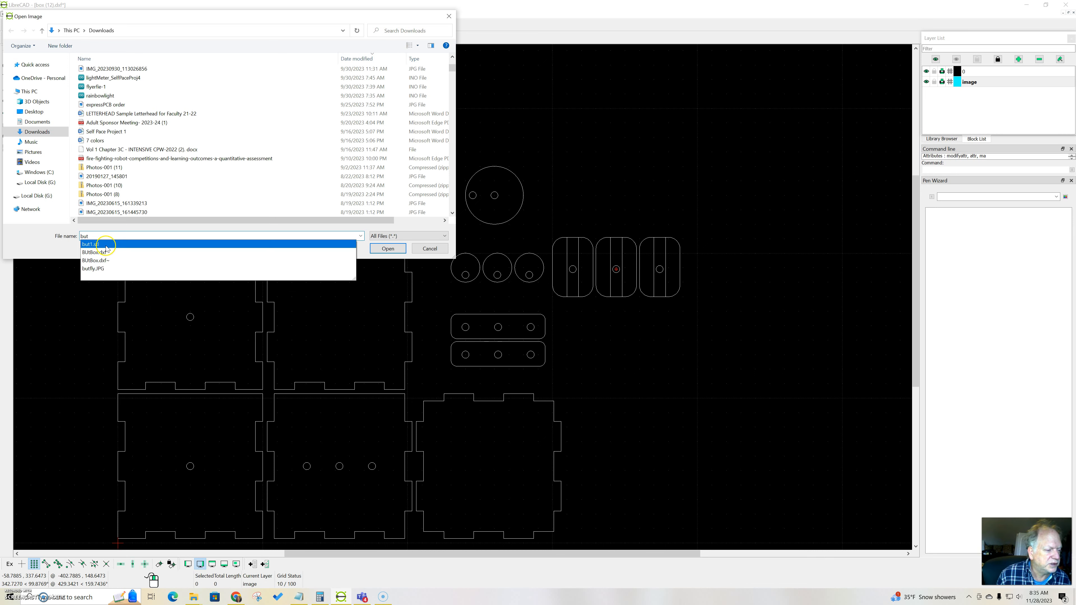
{"action": "left_click", "coordinate": [97, 269]}
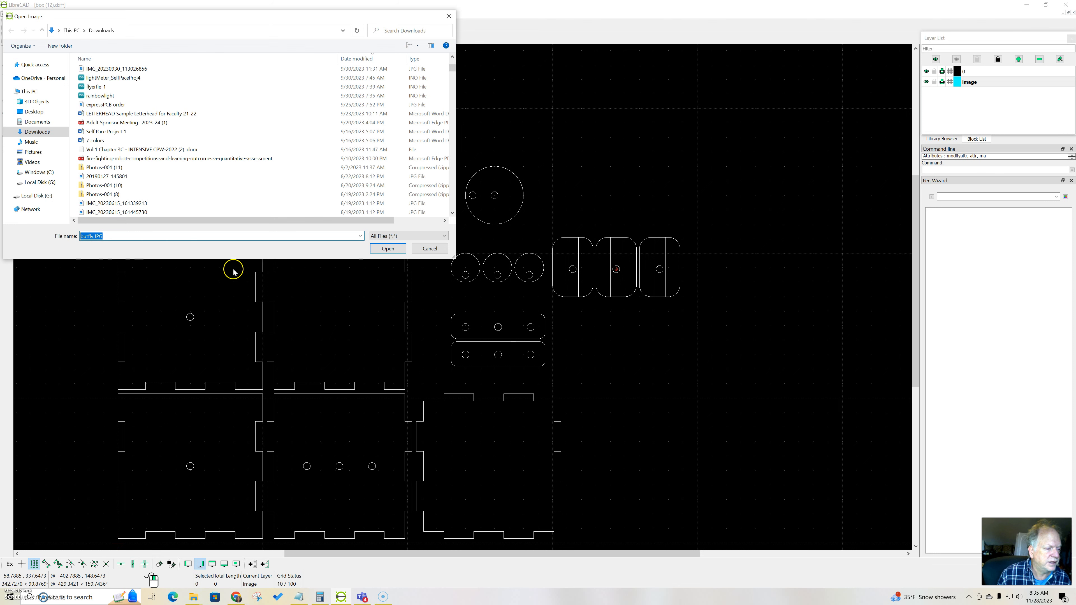
{"action": "left_click", "coordinate": [384, 249]}
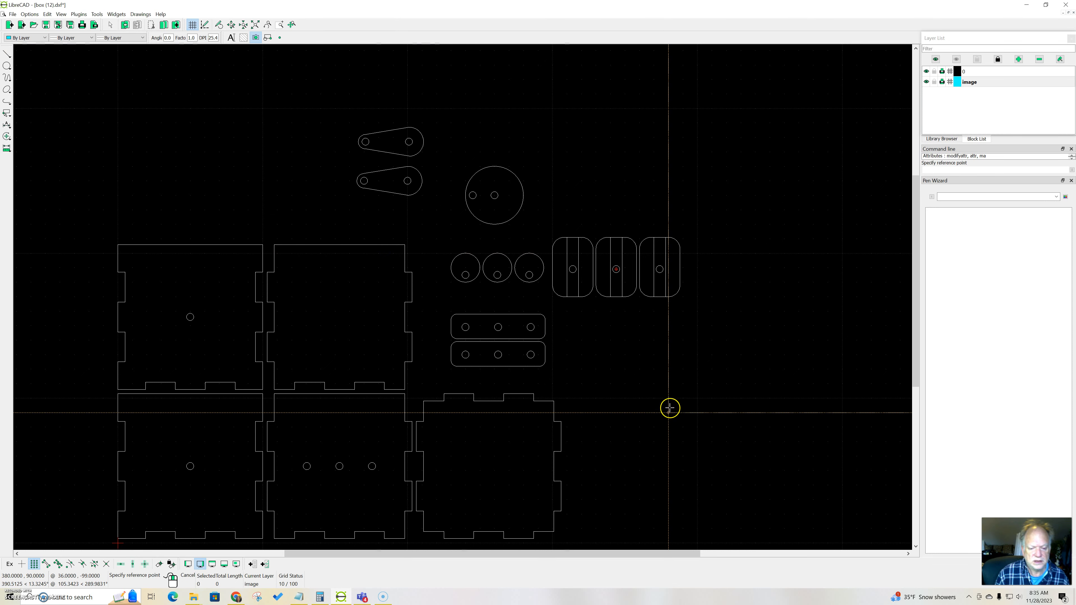
{"action": "scroll", "coordinate": [644, 406], "scroll_direction": "down", "scroll_amount": 3}
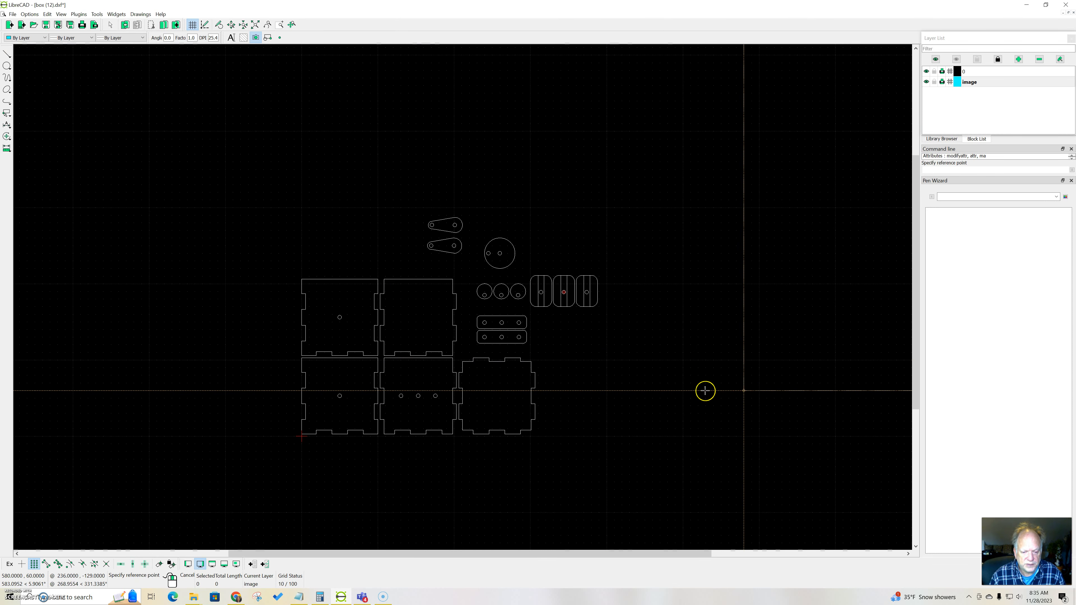
{"action": "left_click", "coordinate": [683, 436]}
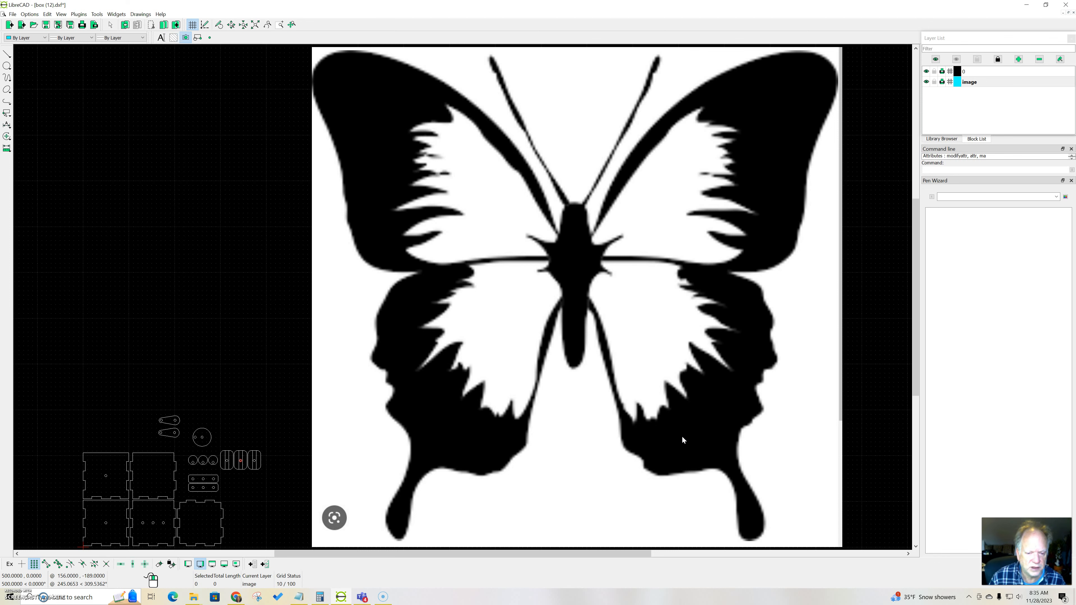
Step: Select the whole butterfly image and scale it down isotropically about its lower-left corner at 500, 0, deleting the original
{"action": "scroll", "coordinate": [682, 440], "scroll_direction": "down", "scroll_amount": 3}
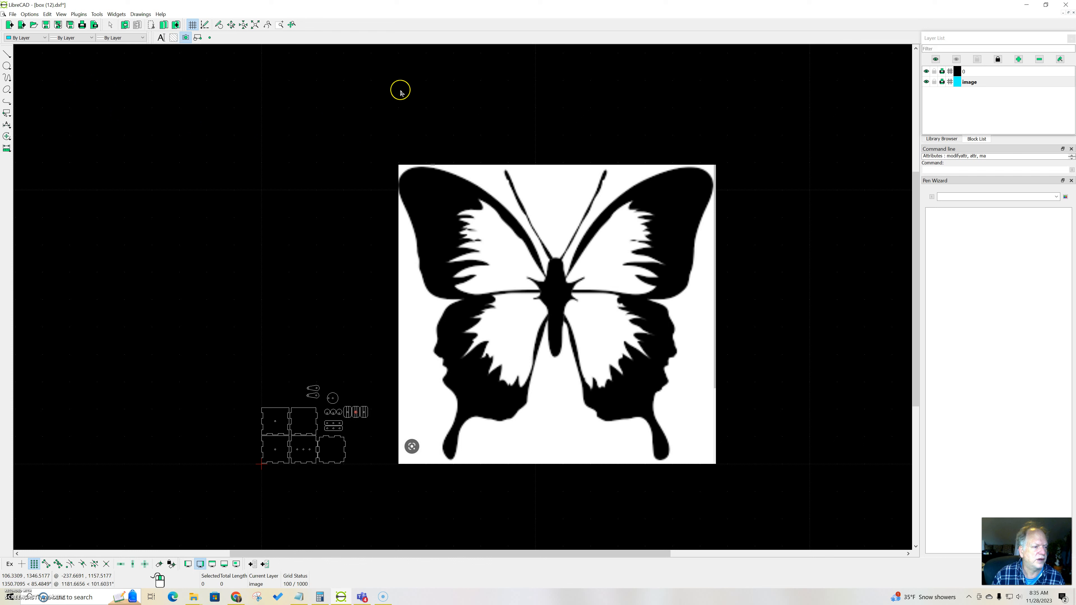
{"action": "left_click", "coordinate": [384, 132]}
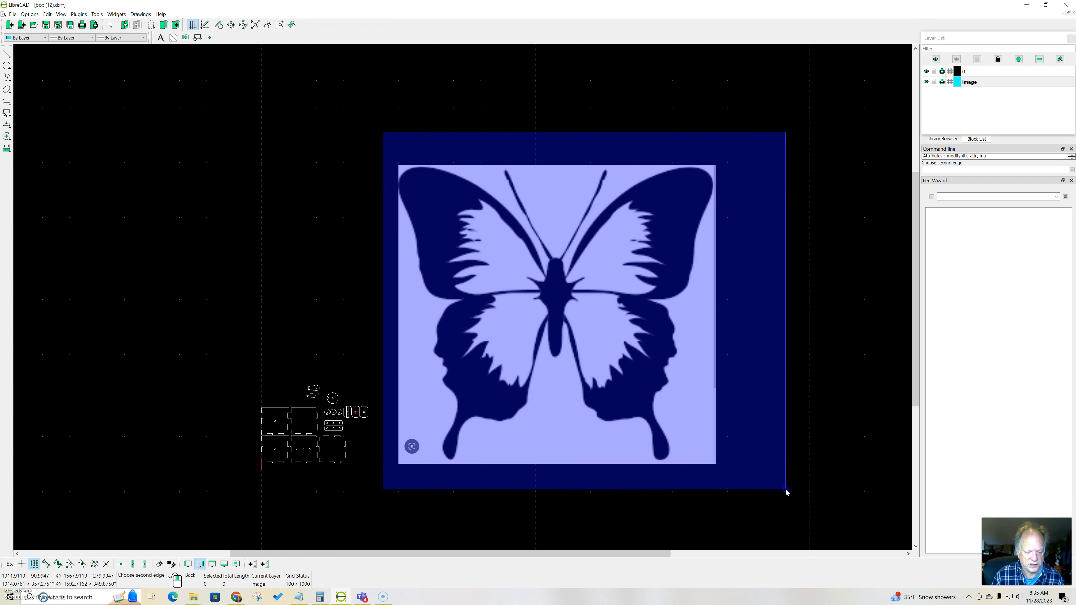
{"action": "left_click", "coordinate": [786, 489]}
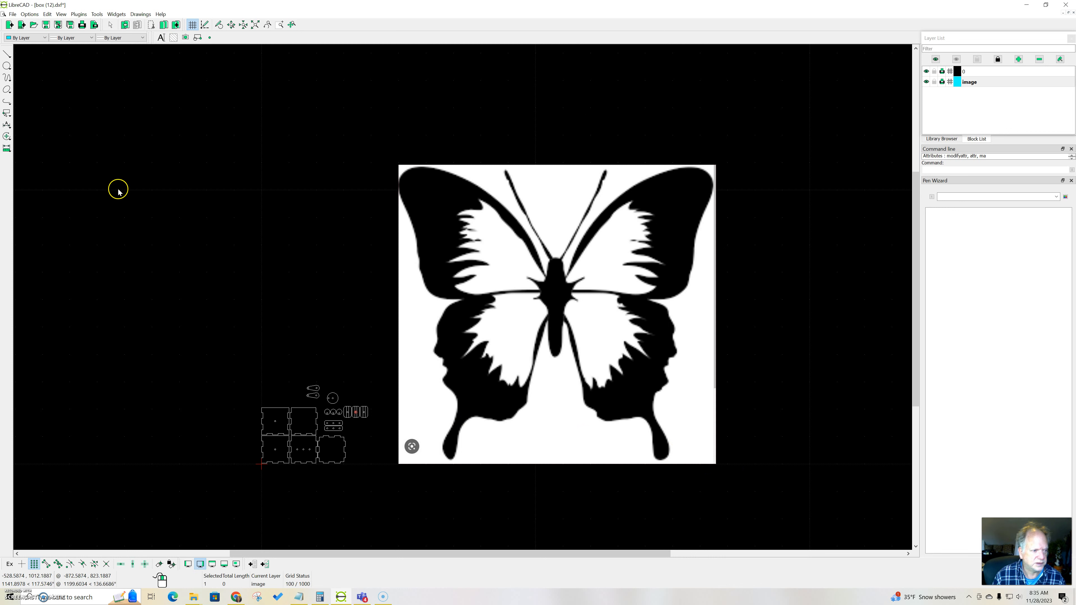
{"action": "left_click", "coordinate": [7, 135]}
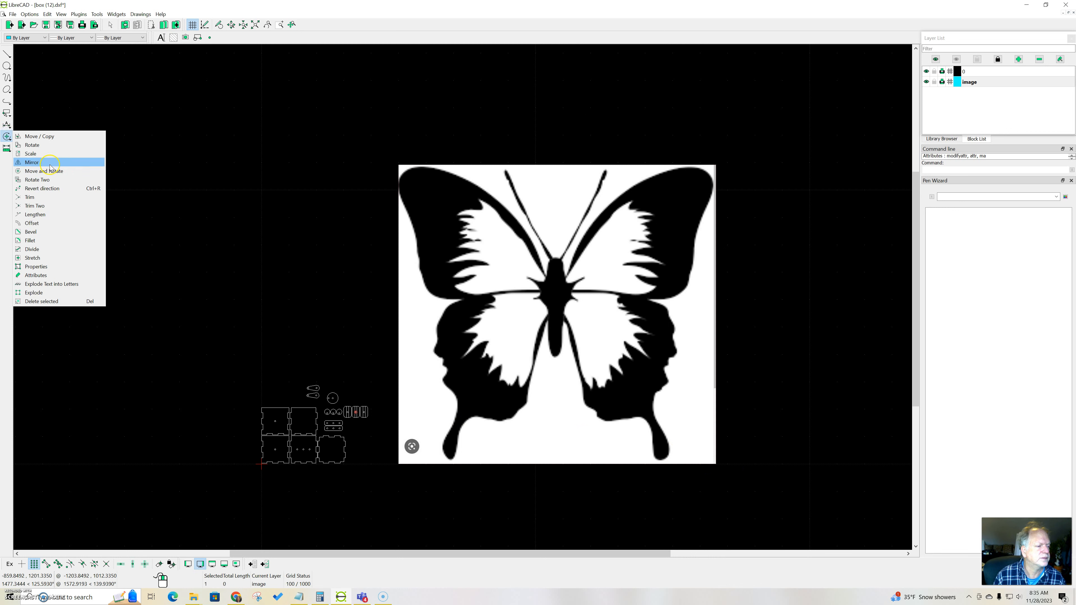
{"action": "left_click", "coordinate": [48, 156]}
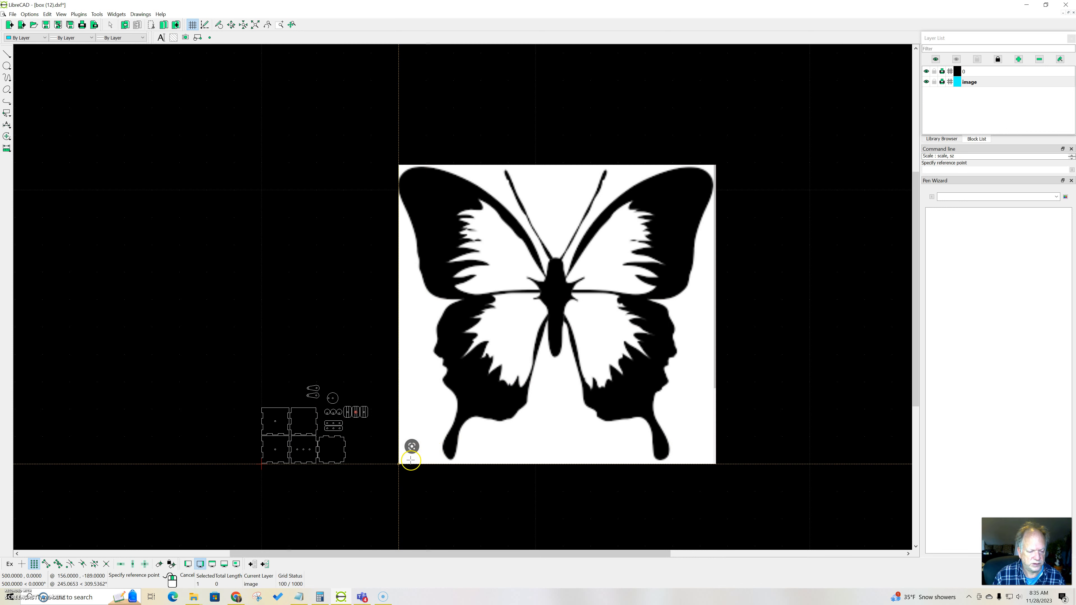
{"action": "left_click", "coordinate": [399, 464]}
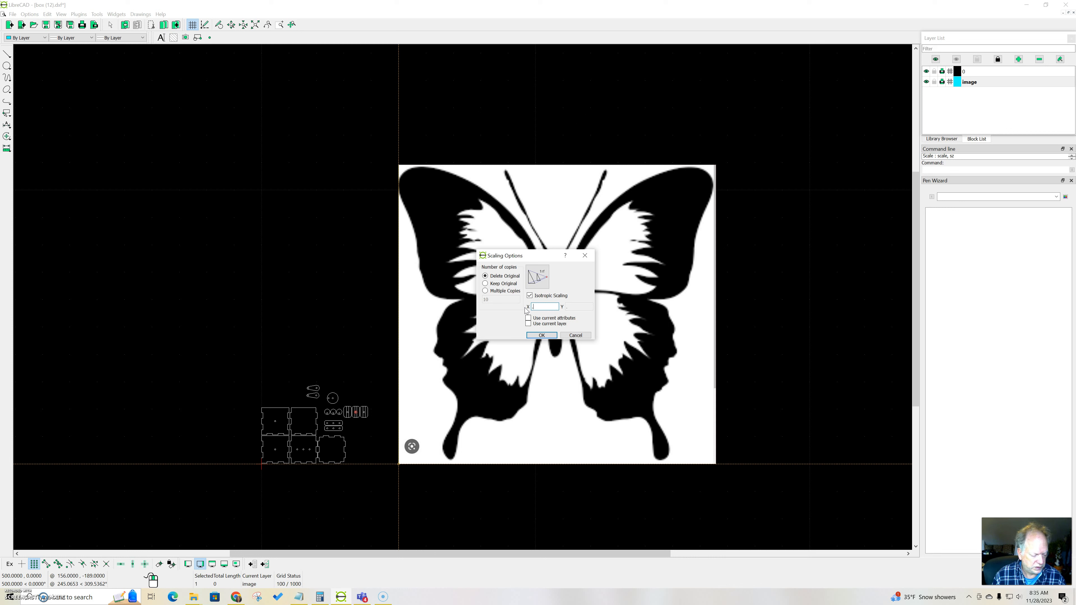
{"action": "key", "text": "Return"}
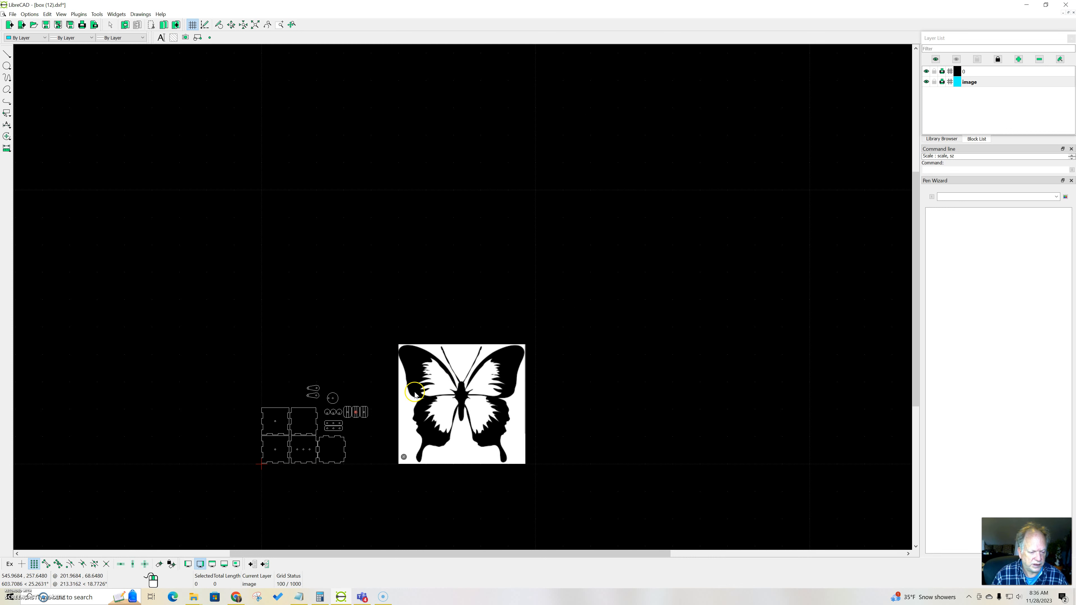
Step: Add a vertical dimension for the butterfly image's height, placed just outside its right edge, and examine its value
{"action": "scroll", "coordinate": [483, 379], "scroll_direction": "up", "scroll_amount": 6}
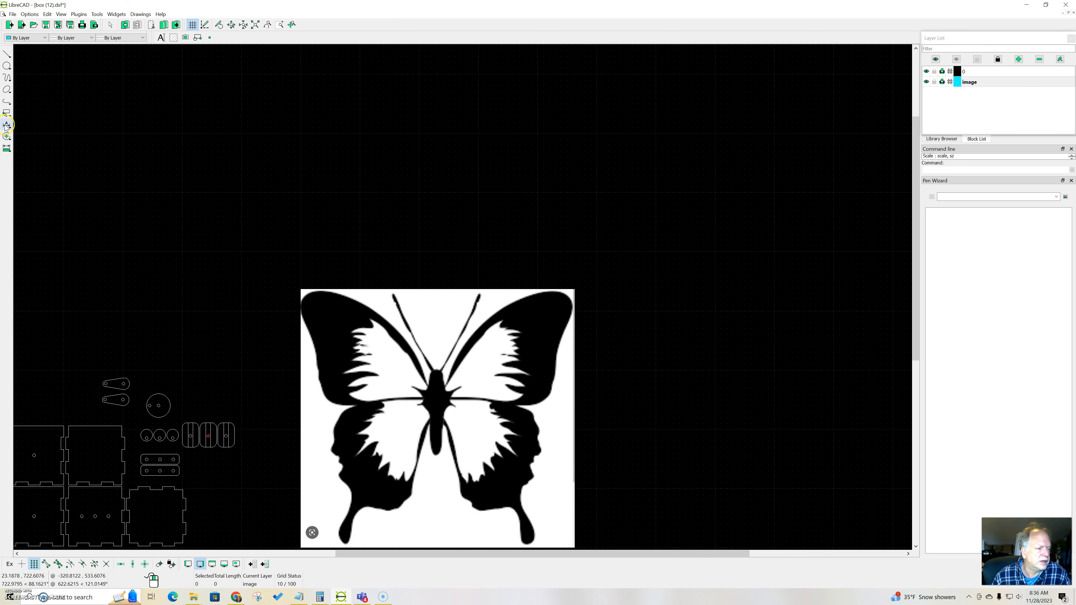
{"action": "left_click", "coordinate": [6, 125]}
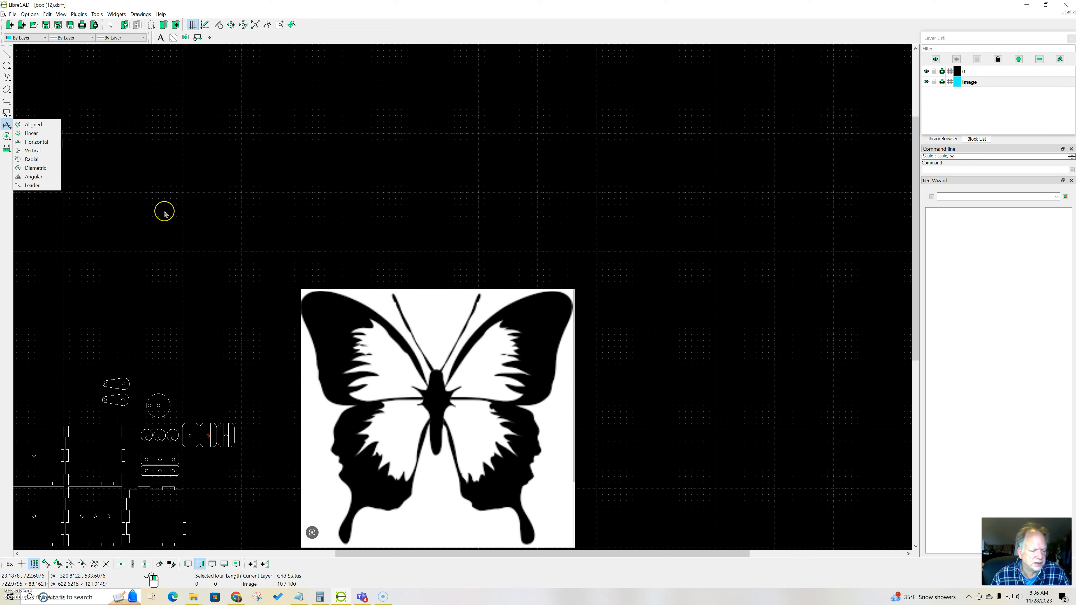
{"action": "left_click", "coordinate": [35, 151]}
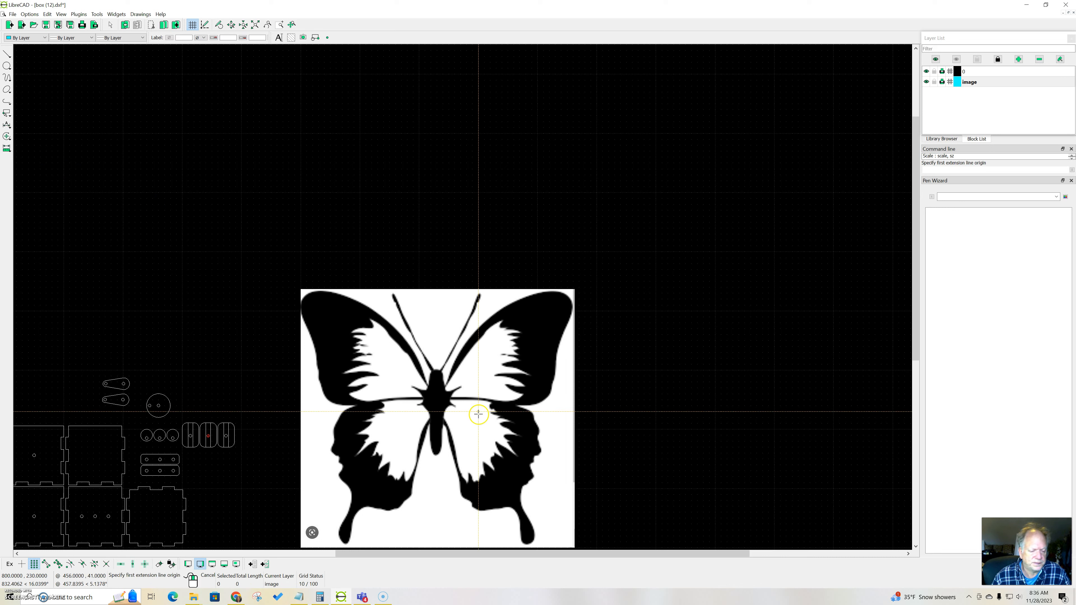
{"action": "left_click", "coordinate": [527, 546]}
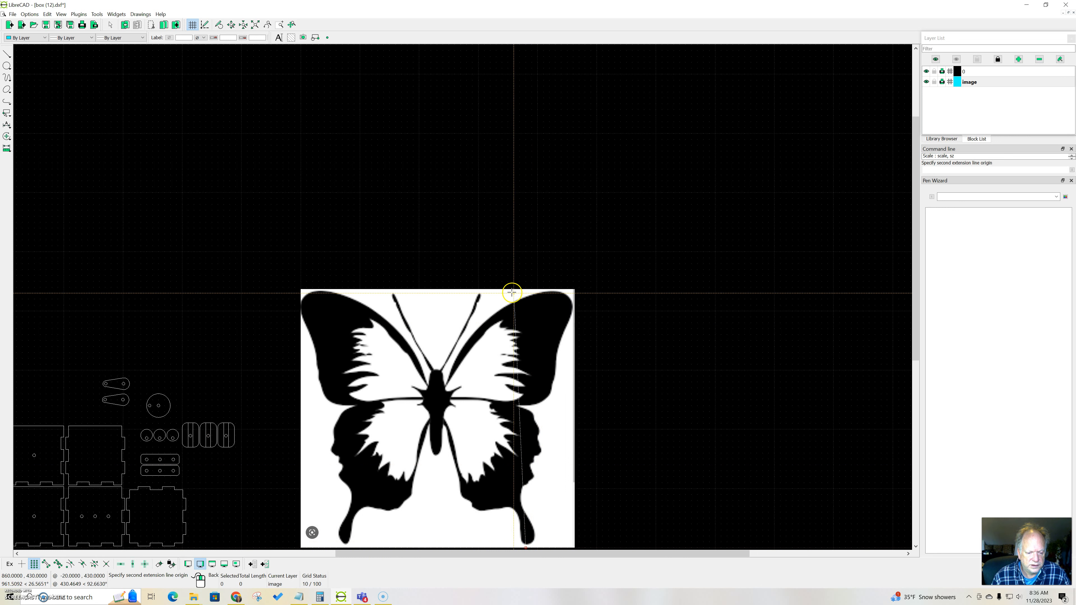
{"action": "left_click", "coordinate": [524, 293]}
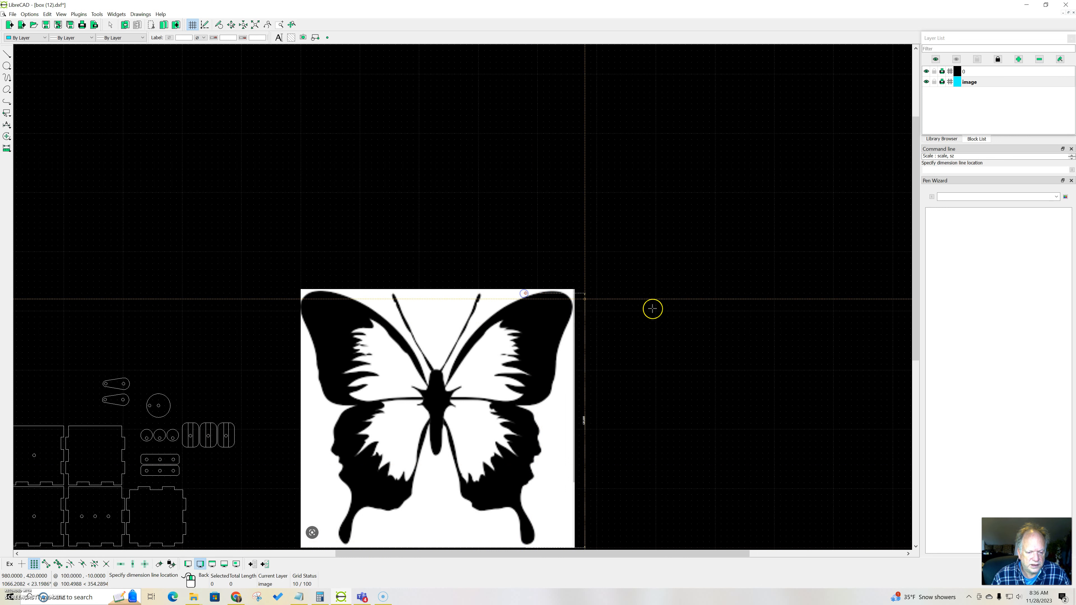
{"action": "left_click", "coordinate": [661, 308]}
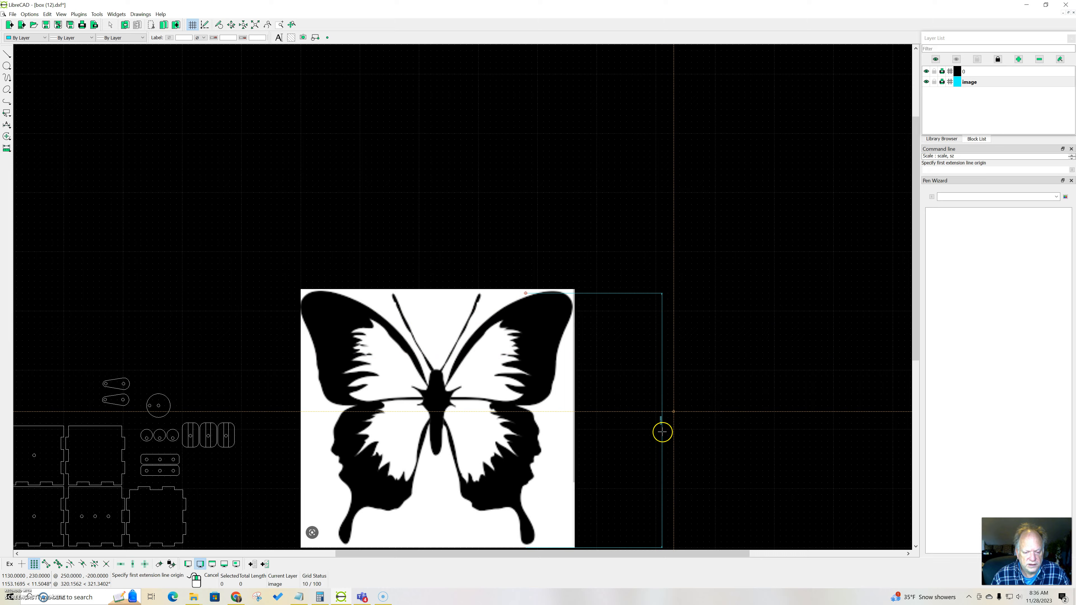
{"action": "scroll", "coordinate": [661, 428], "scroll_direction": "up", "scroll_amount": 5}
{"action": "scroll", "coordinate": [634, 400], "scroll_direction": "up", "scroll_amount": 2}
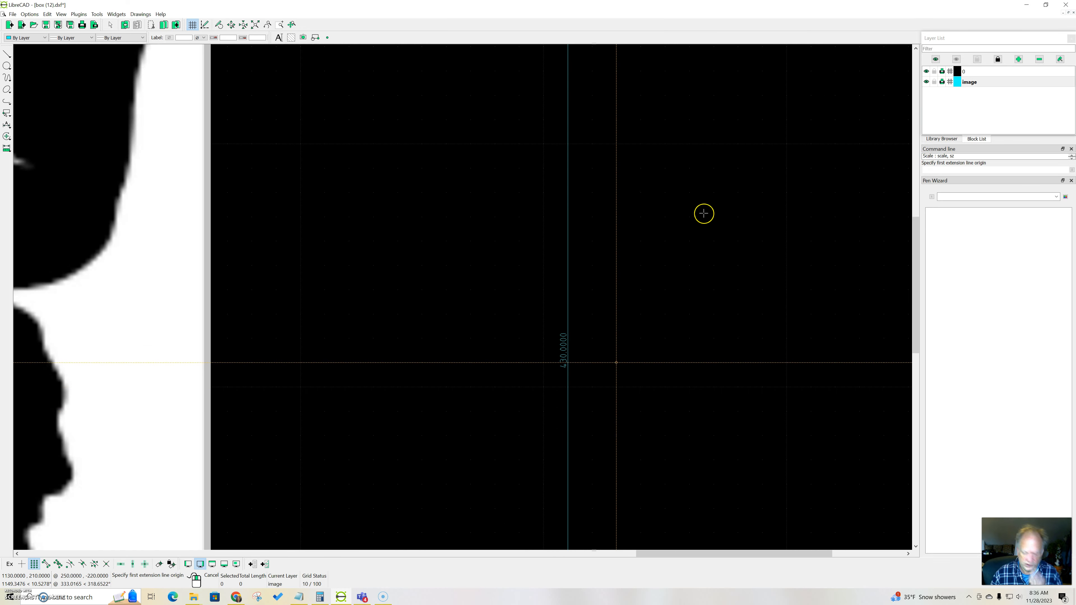
Step: Switch to Calculator and divide 120 by 430 to work out the image's scale factor
{"action": "left_click_drag", "start_coordinate": [1075, 41], "coordinate": [406, 77]}
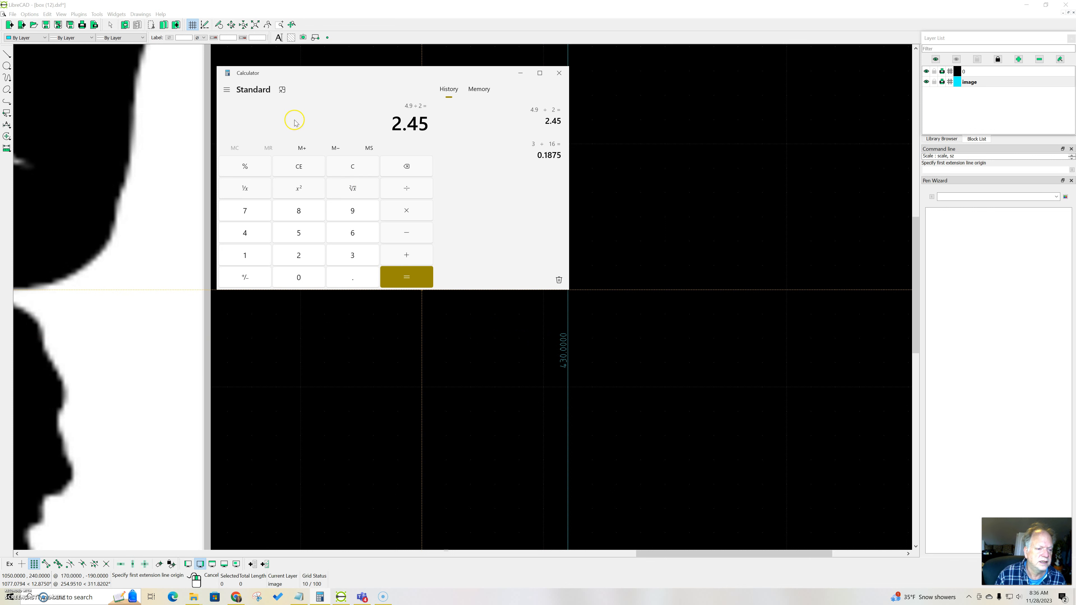
{"action": "left_click", "coordinate": [306, 169]}
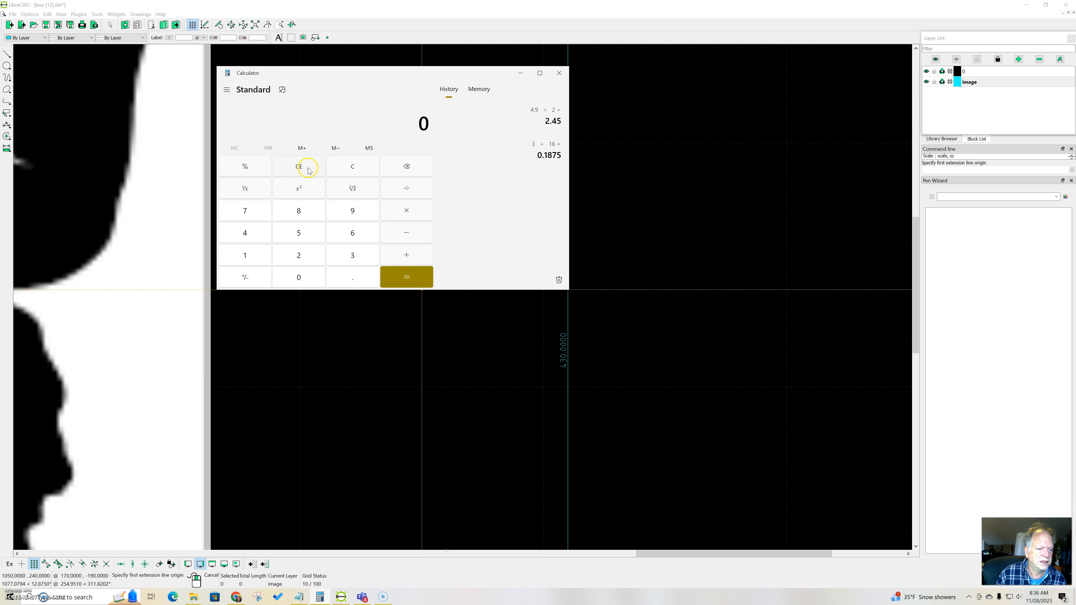
{"action": "left_click", "coordinate": [251, 259]}
{"action": "left_click", "coordinate": [299, 256]}
{"action": "left_click", "coordinate": [298, 277]}
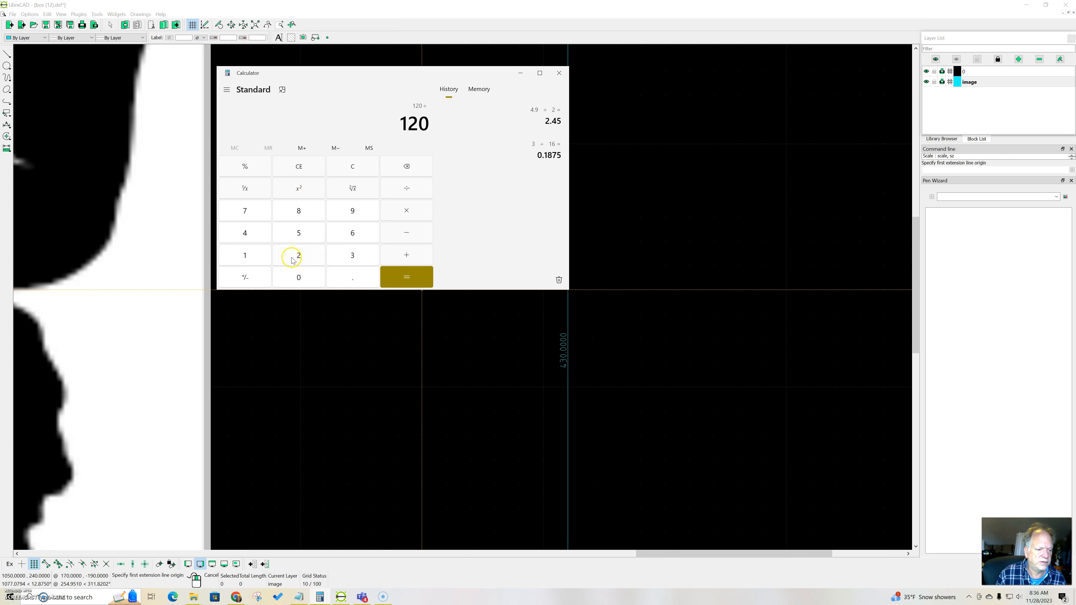
{"action": "left_click", "coordinate": [251, 237]}
{"action": "left_click", "coordinate": [344, 261]}
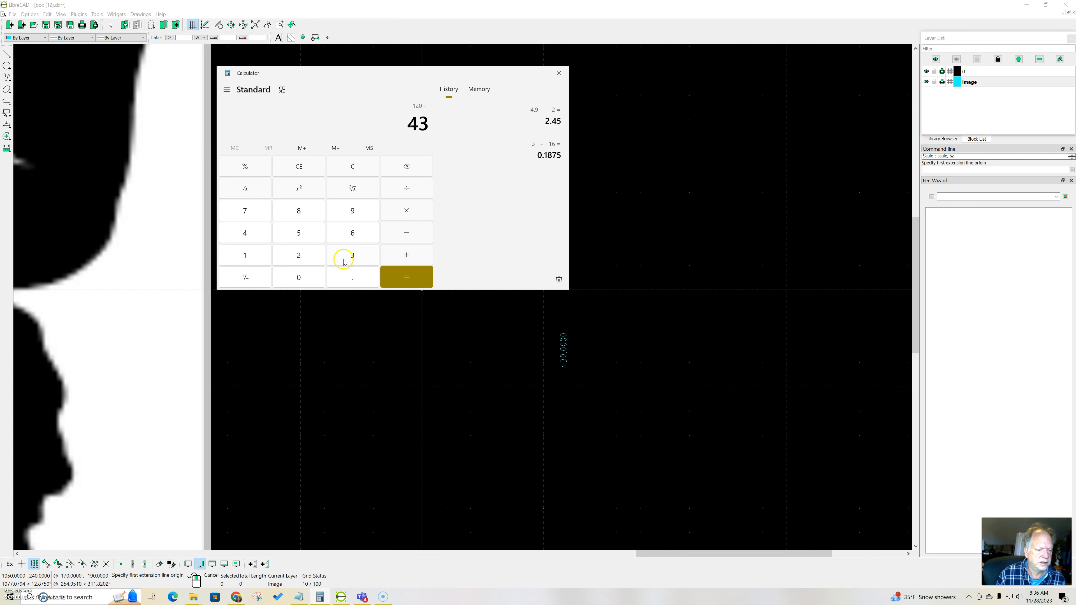
{"action": "left_click", "coordinate": [308, 283]}
{"action": "left_click", "coordinate": [406, 276]}
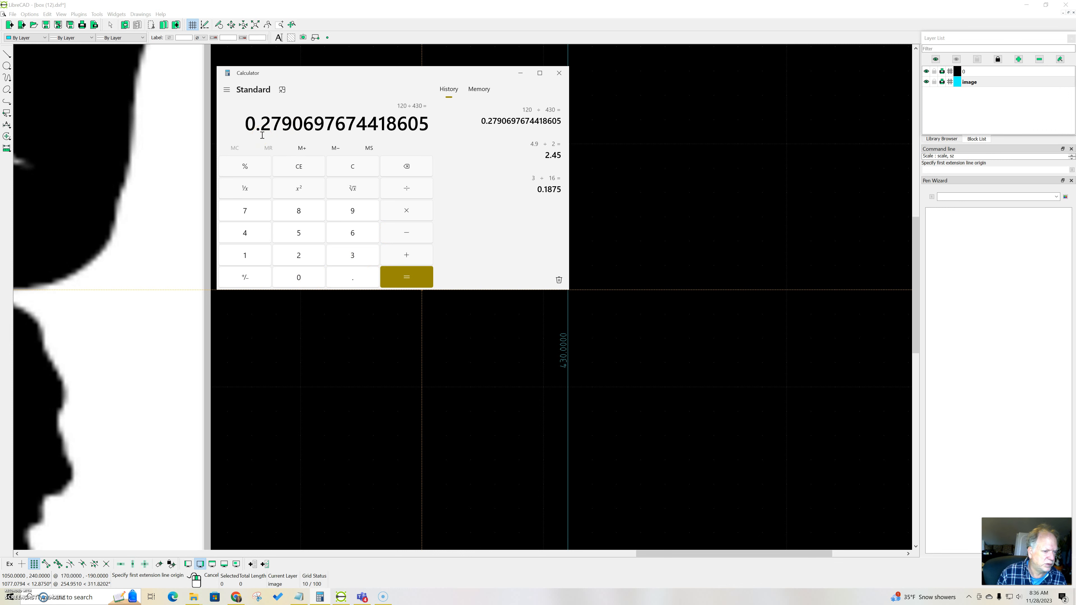
{"action": "left_click_drag", "start_coordinate": [379, 73], "coordinate": [1075, 153]}
Step: Scale the butterfly image and its height dimension isotropically by 0.3 about 500, 0, deleting the original, and check the height dimension
{"action": "scroll", "coordinate": [665, 245], "scroll_direction": "down", "scroll_amount": 6}
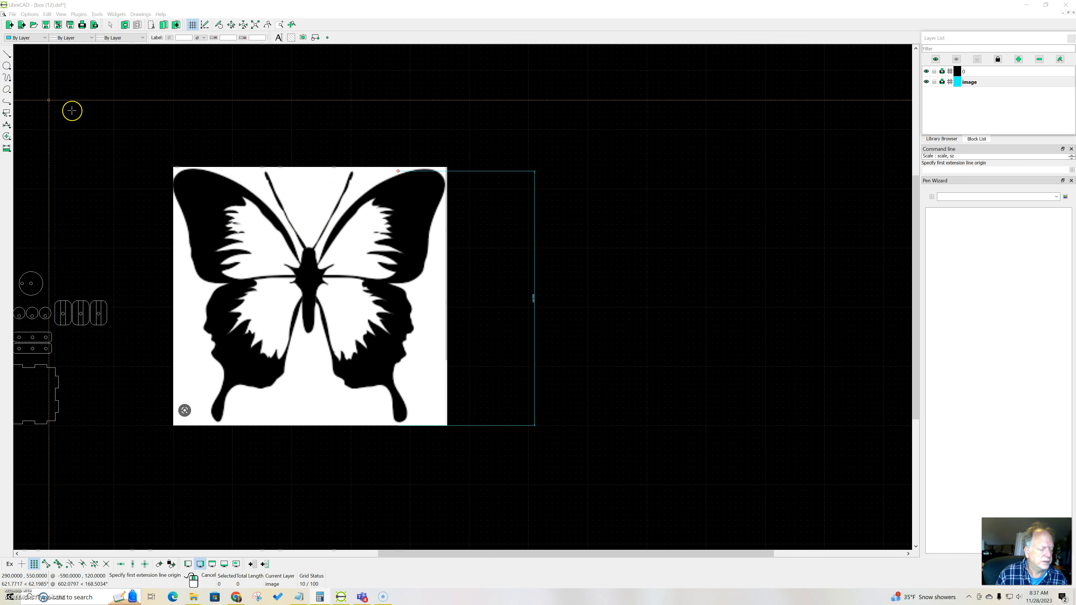
{"action": "right_click", "coordinate": [90, 162]}
{"action": "left_click", "coordinate": [140, 136]}
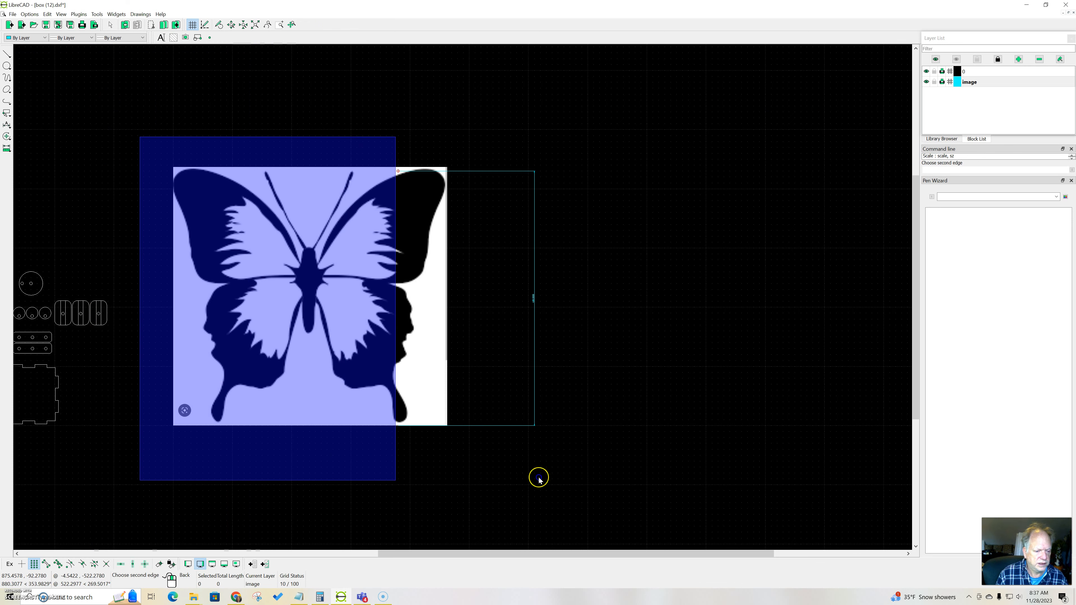
{"action": "left_click", "coordinate": [635, 483]}
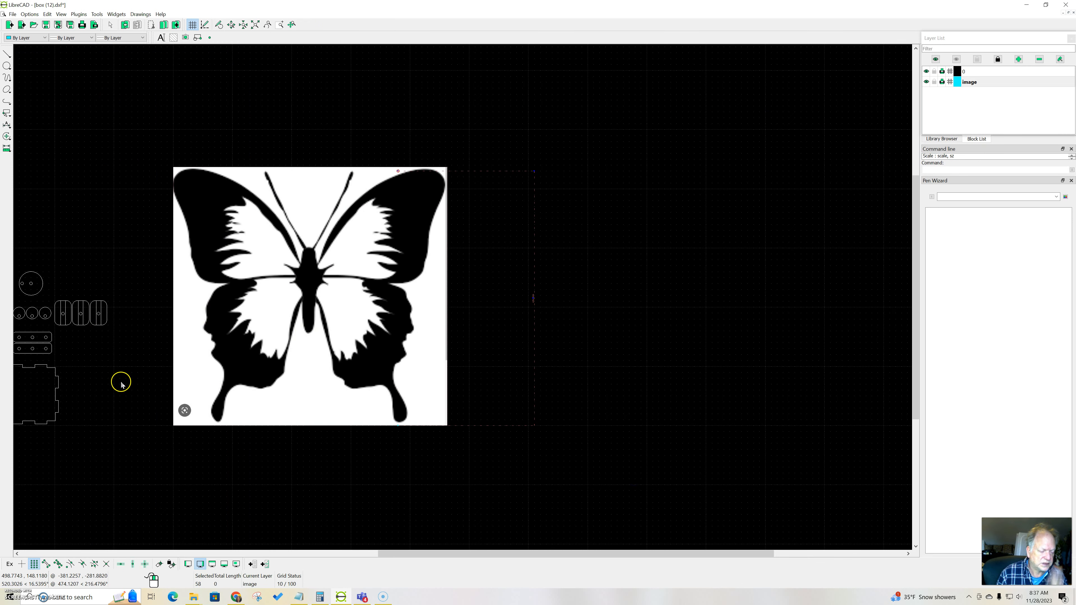
{"action": "right_click", "coordinate": [74, 203]}
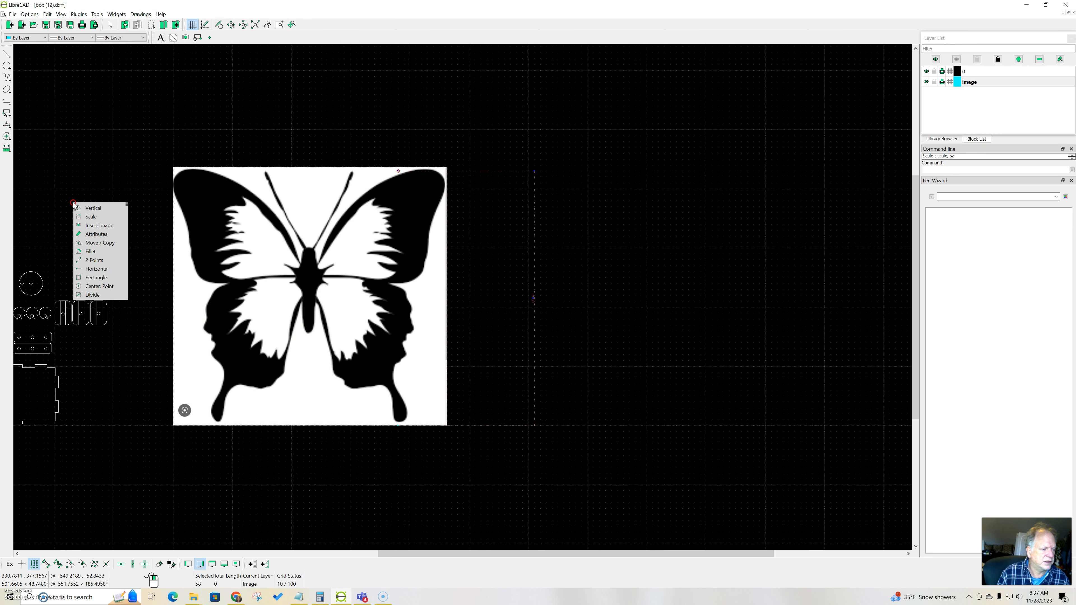
{"action": "left_click", "coordinate": [88, 217]}
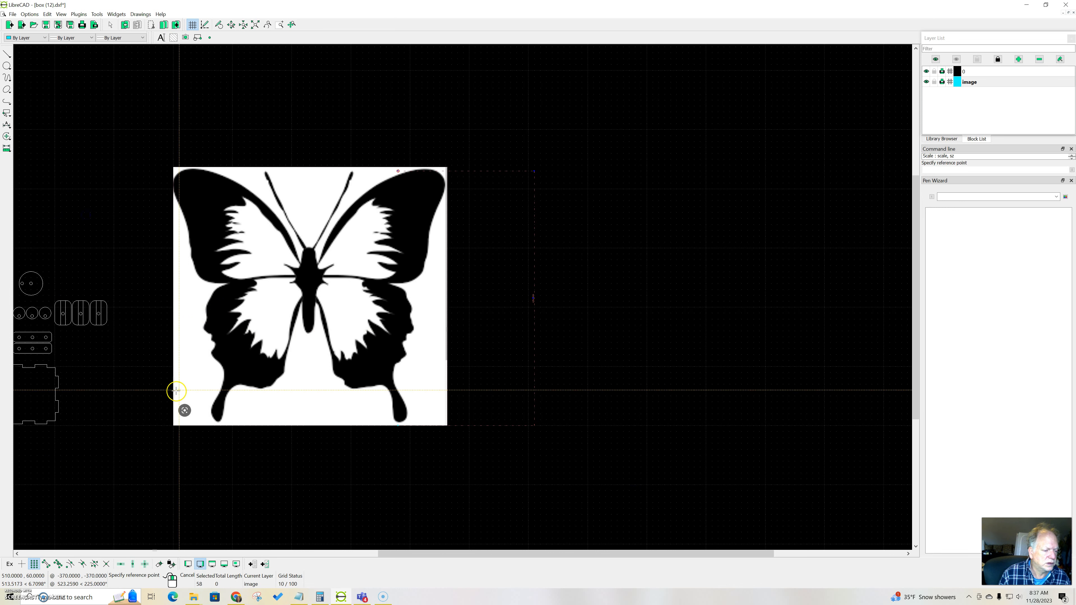
{"action": "left_click", "coordinate": [171, 426]}
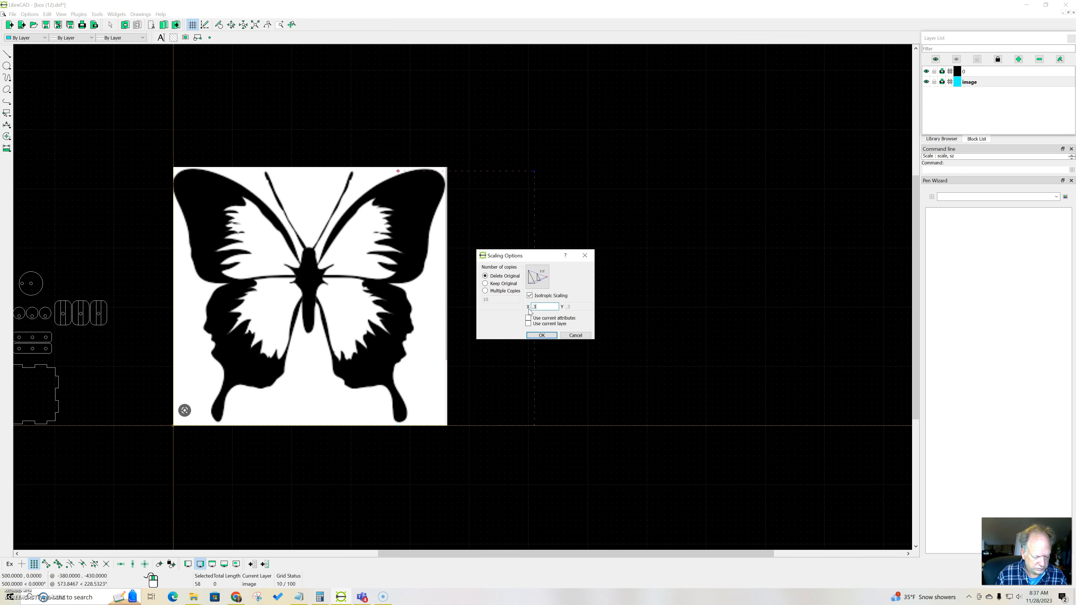
{"action": "key", "text": "Return"}
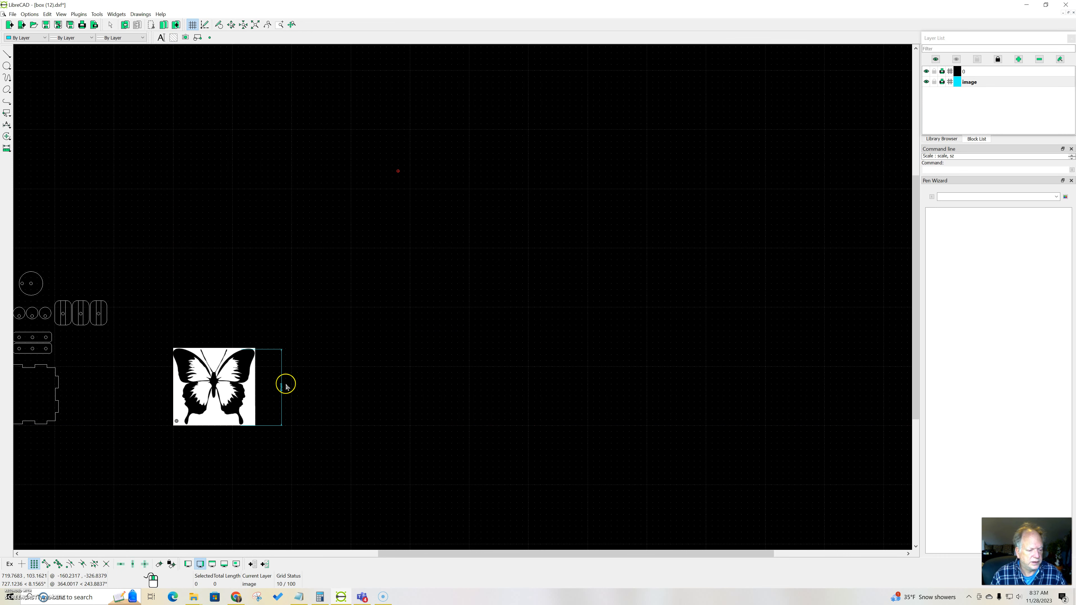
{"action": "scroll", "coordinate": [286, 387], "scroll_direction": "up", "scroll_amount": 8}
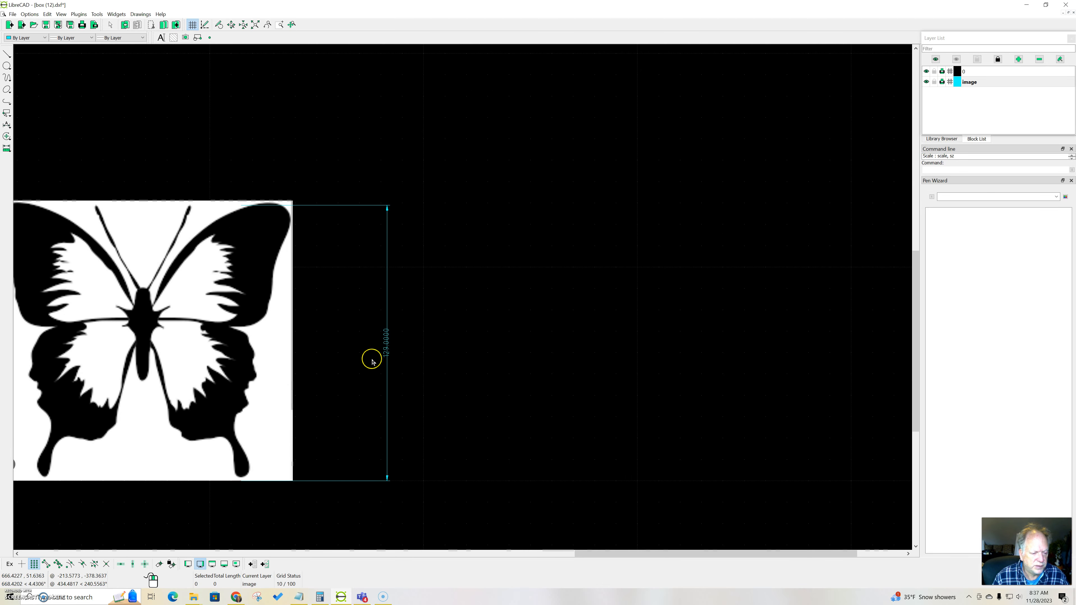
{"action": "scroll", "coordinate": [372, 362], "scroll_direction": "up", "scroll_amount": 1}
{"action": "scroll", "coordinate": [373, 361], "scroll_direction": "up", "scroll_amount": 1}
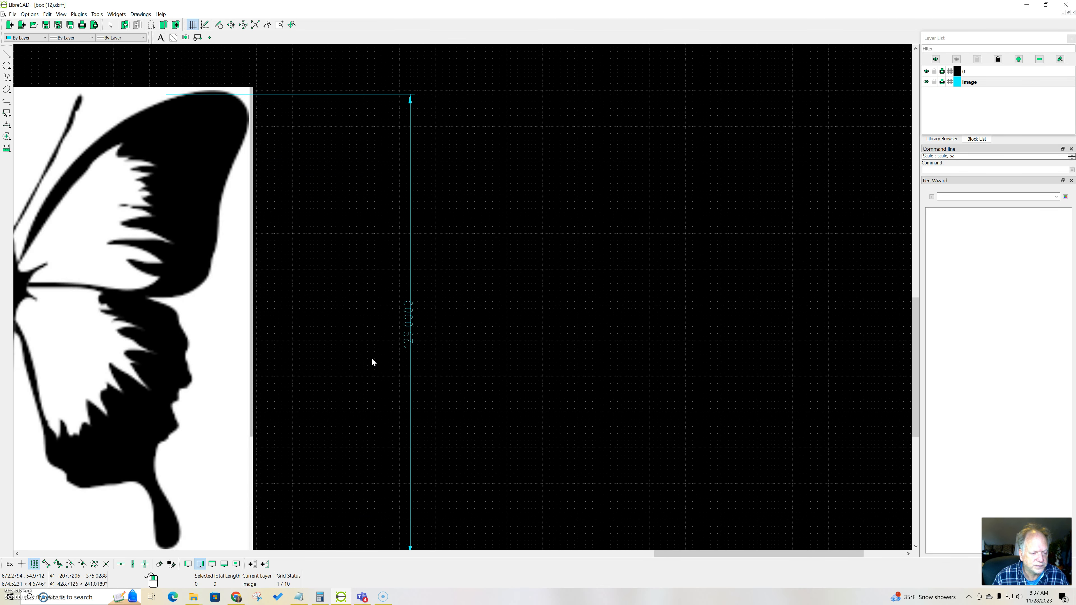
Step: Create a layer named sketch with the pen colour Magenta and a continuous line type
{"action": "scroll", "coordinate": [372, 360], "scroll_direction": "down", "scroll_amount": 3}
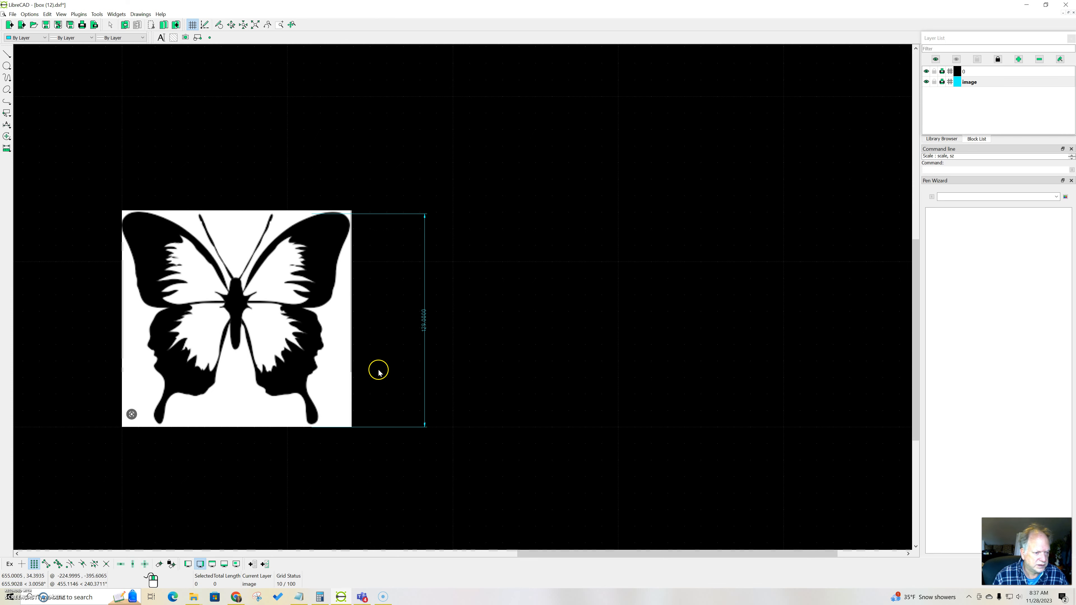
{"action": "scroll", "coordinate": [378, 372], "scroll_direction": "down", "scroll_amount": 1}
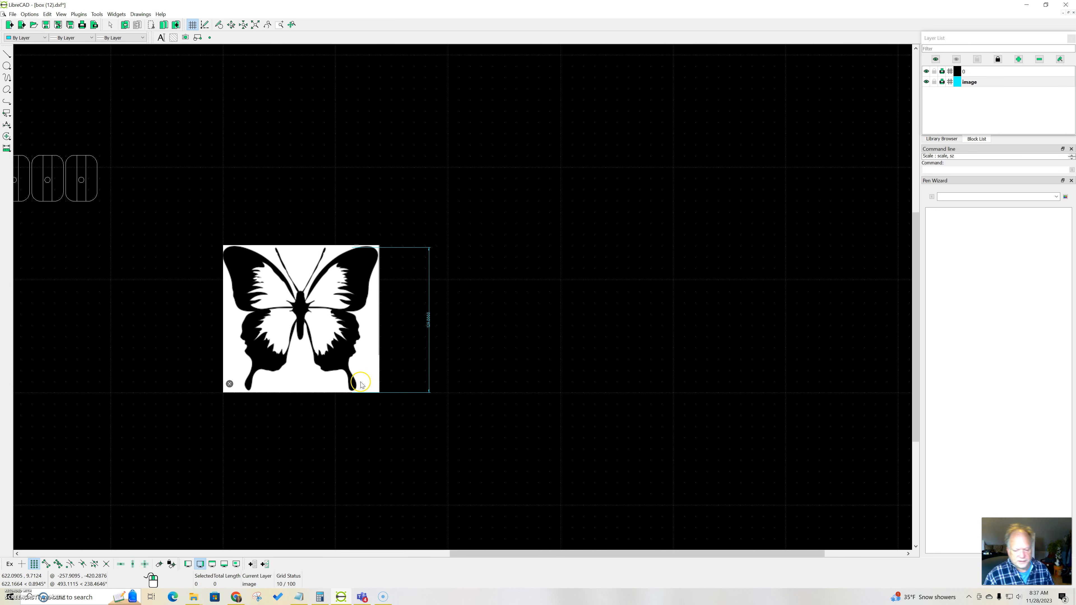
{"action": "scroll", "coordinate": [361, 372], "scroll_direction": "down", "scroll_amount": 5}
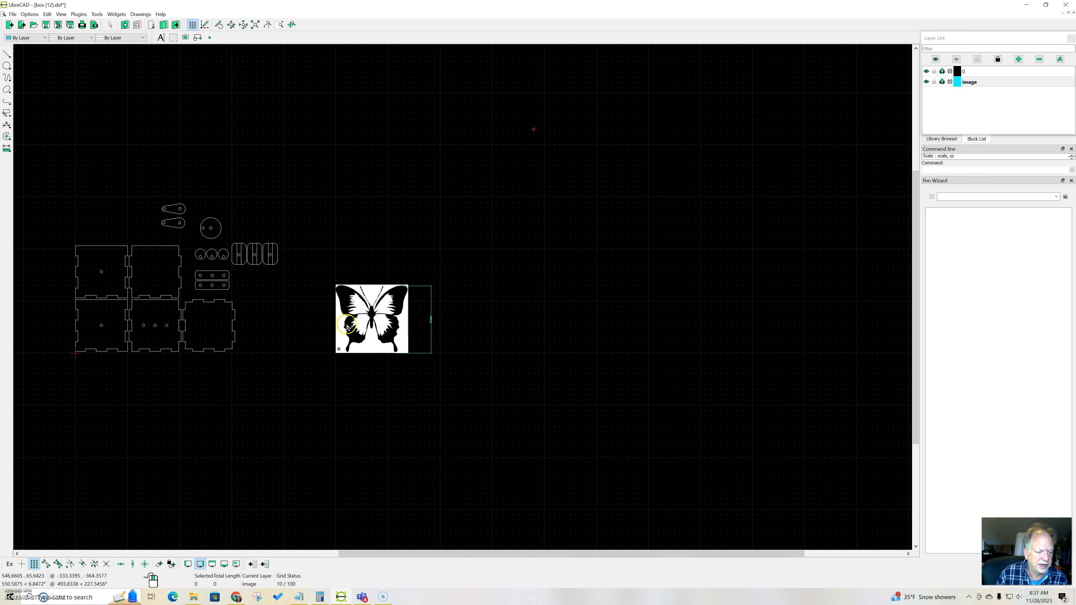
{"action": "left_click", "coordinate": [1020, 60]}
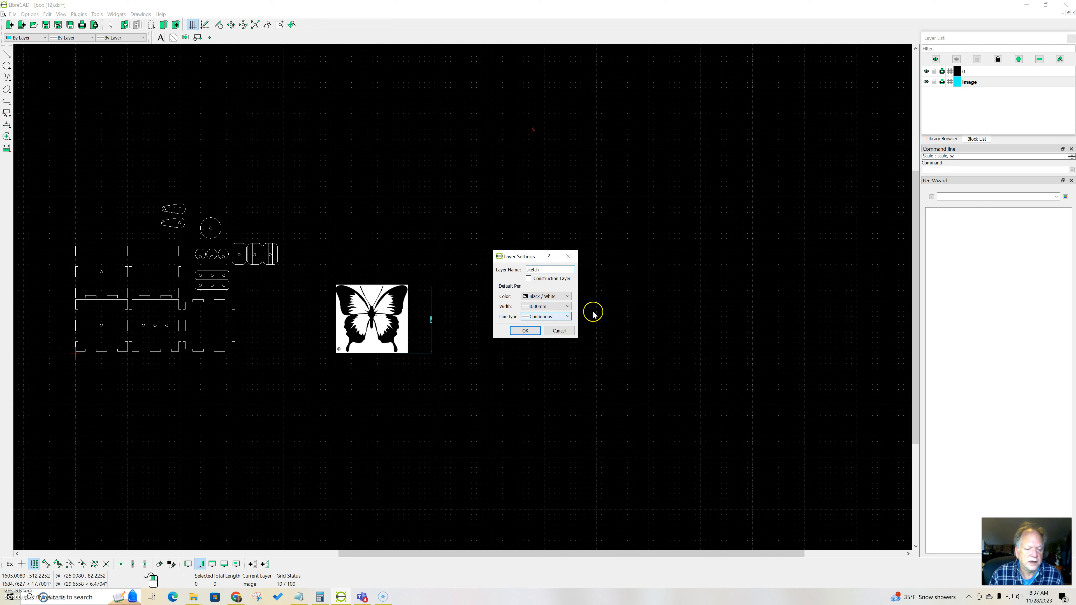
{"action": "left_click", "coordinate": [568, 297]}
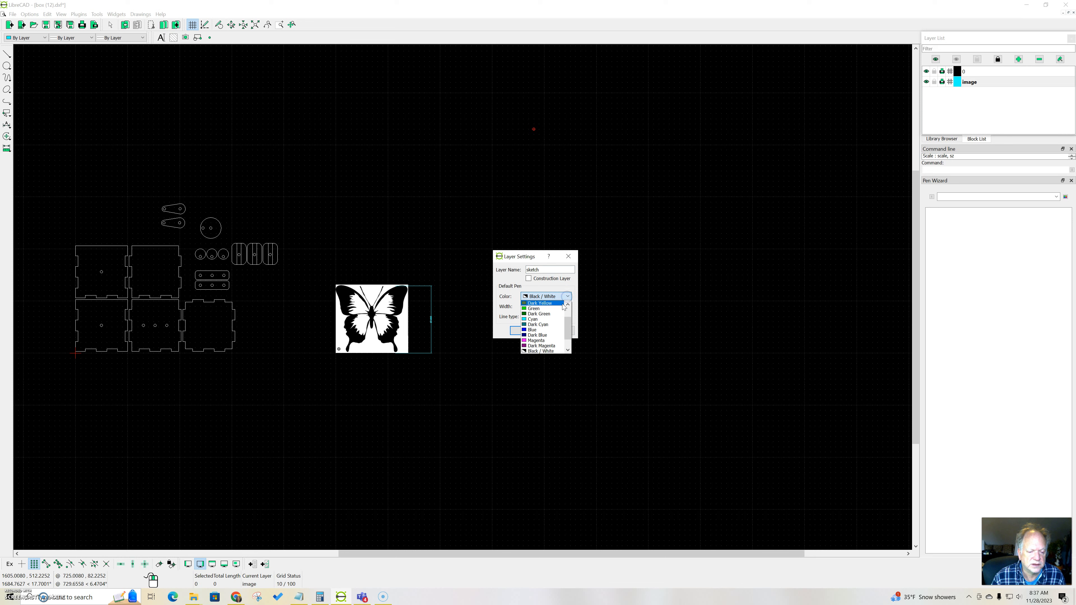
{"action": "left_click", "coordinate": [547, 339]}
{"action": "left_click", "coordinate": [526, 331]}
Step: Start a closed spline through points and trace the butterfly's upper-left wing edge from the body outward
{"action": "scroll", "coordinate": [360, 303], "scroll_direction": "up", "scroll_amount": 2}
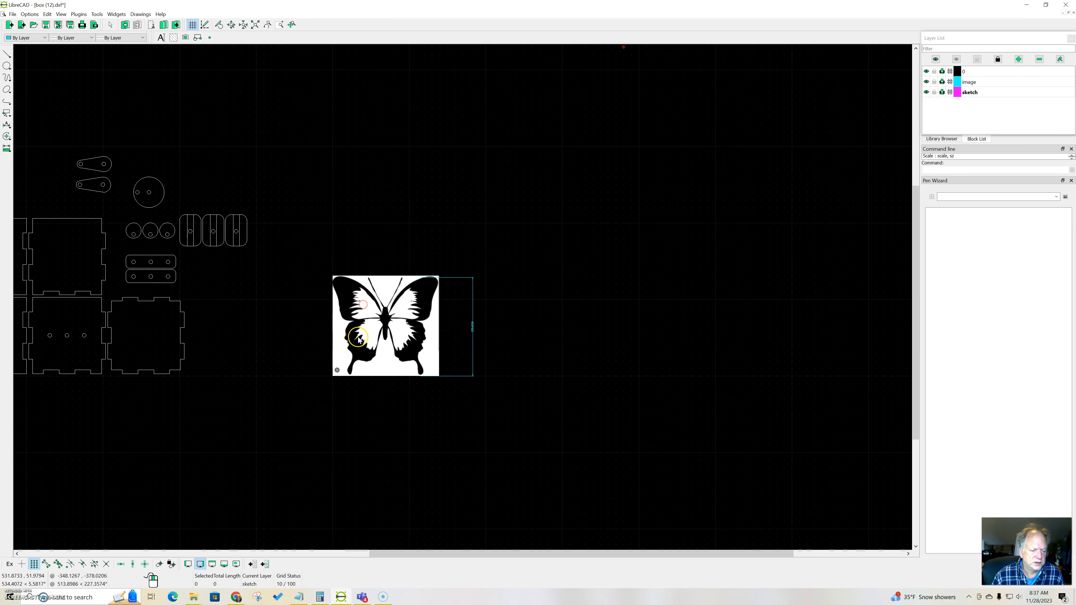
{"action": "scroll", "coordinate": [358, 339], "scroll_direction": "up", "scroll_amount": 5}
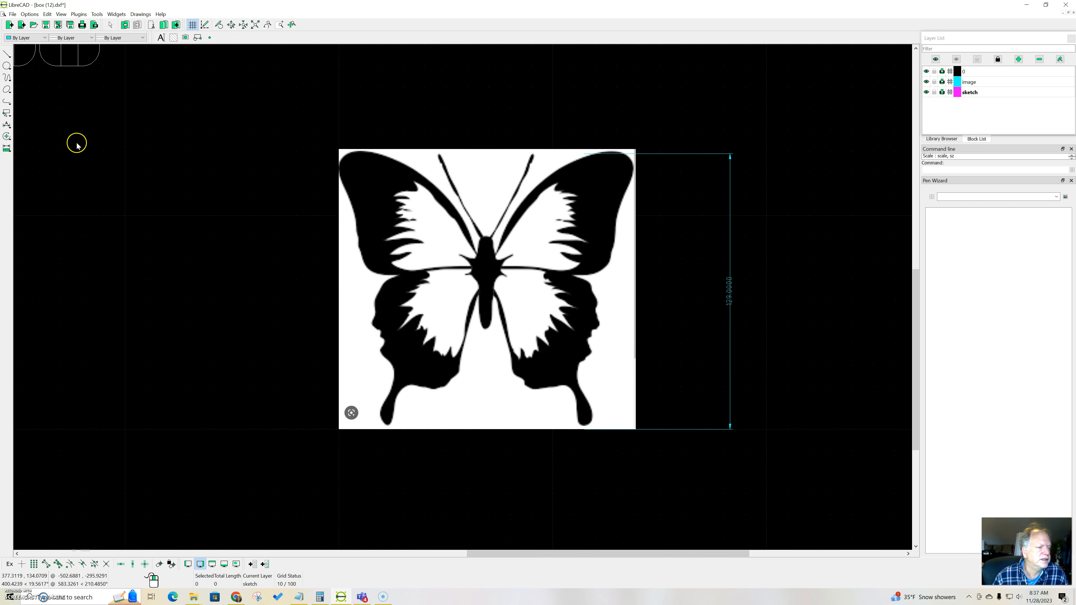
{"action": "left_click", "coordinate": [7, 79]}
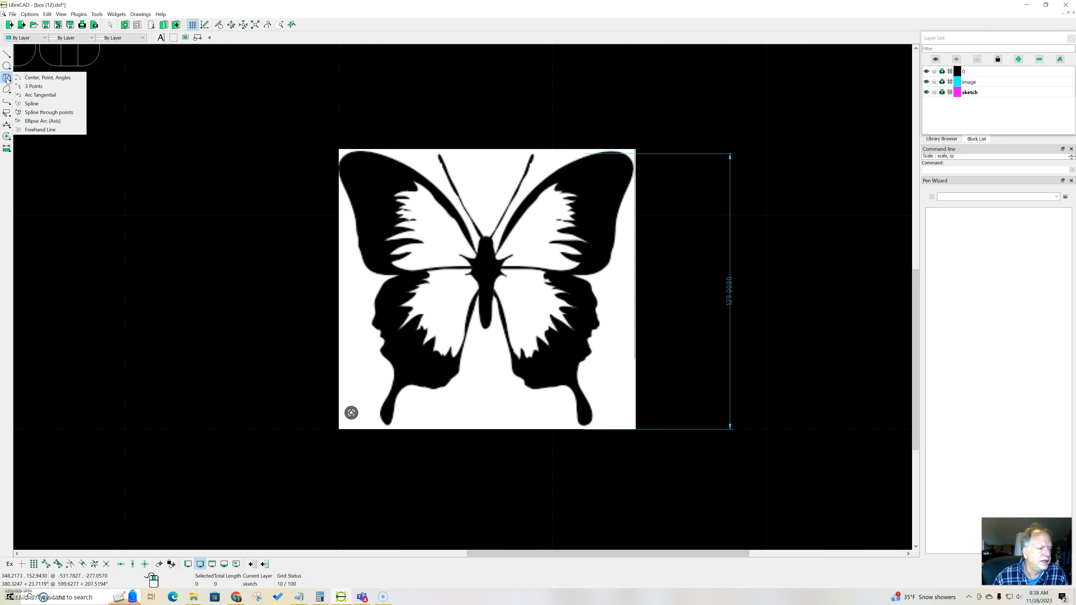
{"action": "left_click", "coordinate": [29, 113]}
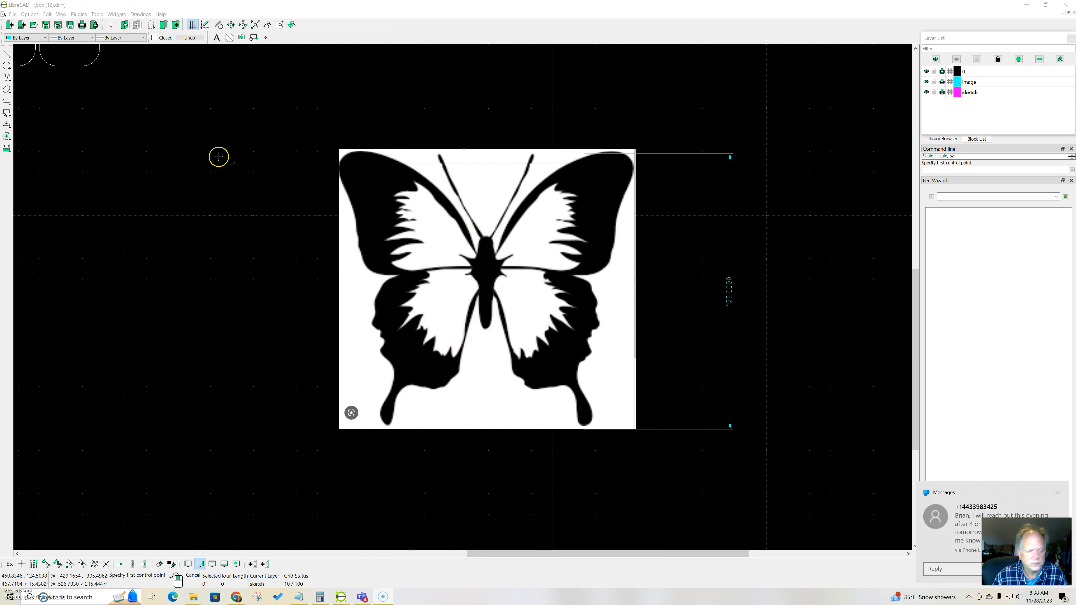
{"action": "left_click", "coordinate": [154, 37]}
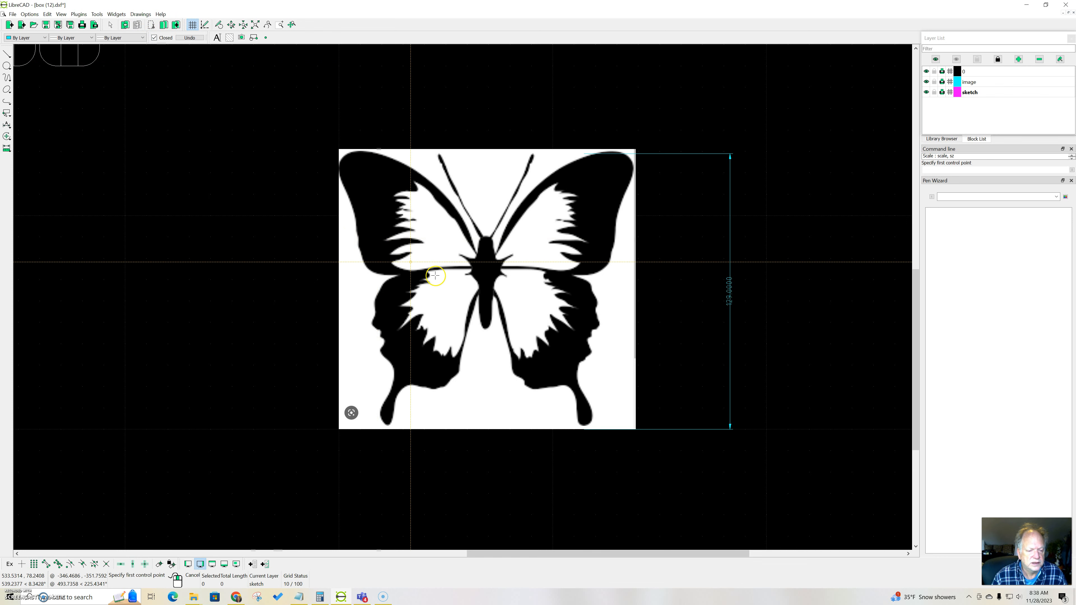
{"action": "scroll", "coordinate": [473, 251], "scroll_direction": "up", "scroll_amount": 1}
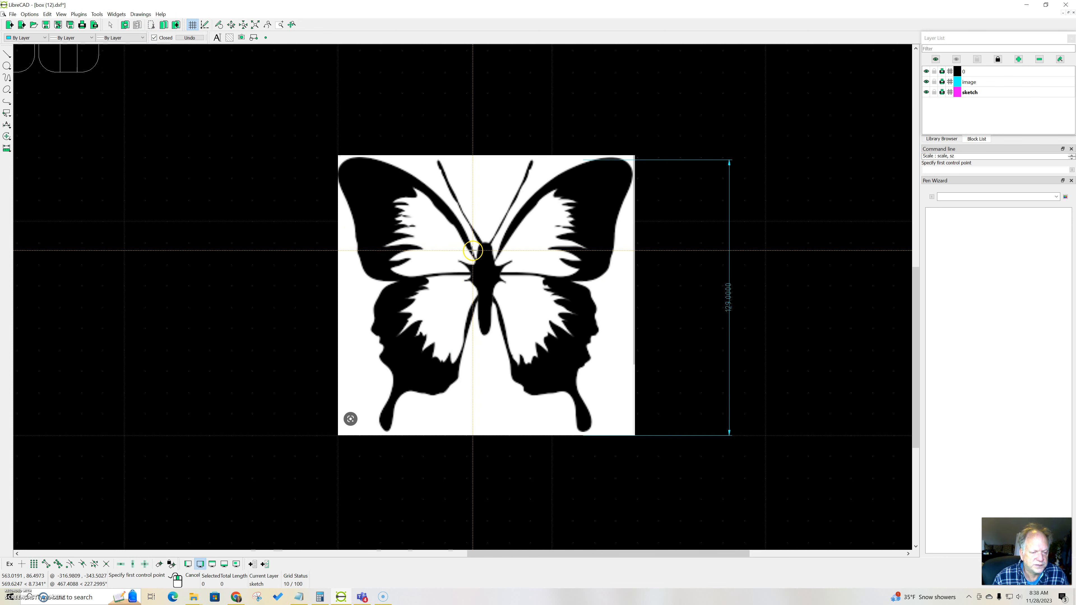
{"action": "left_click", "coordinate": [476, 259]}
{"action": "left_click", "coordinate": [460, 223]}
{"action": "left_click", "coordinate": [425, 181]}
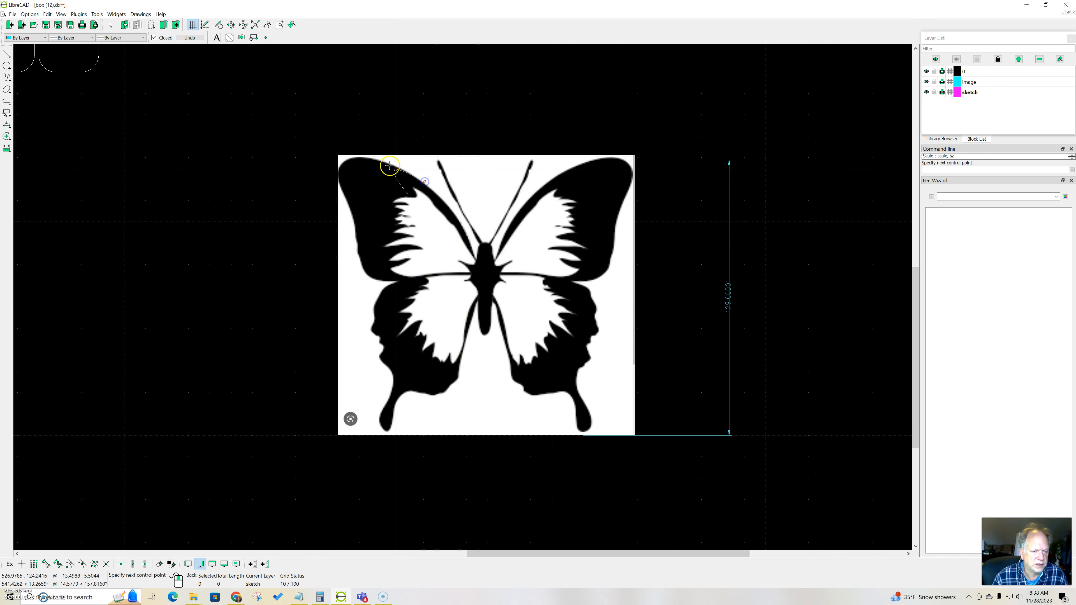
Step: Continue the spline around the upper-left wing tip and down its outer edge to the notch between the wings
{"action": "left_click", "coordinate": [355, 158]}
{"action": "left_click", "coordinate": [339, 171]}
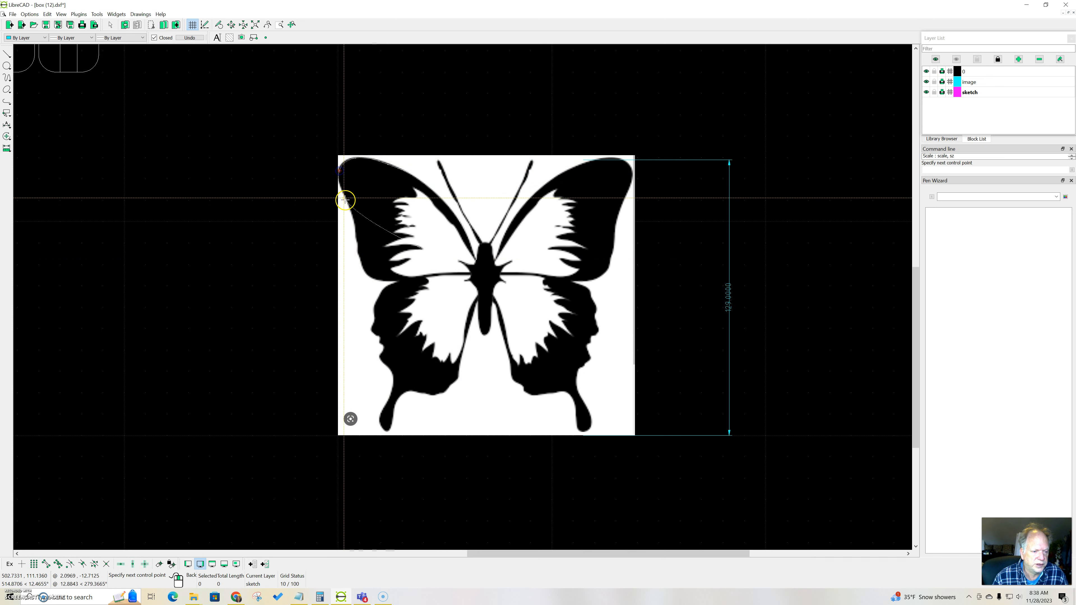
{"action": "left_click", "coordinate": [355, 238]}
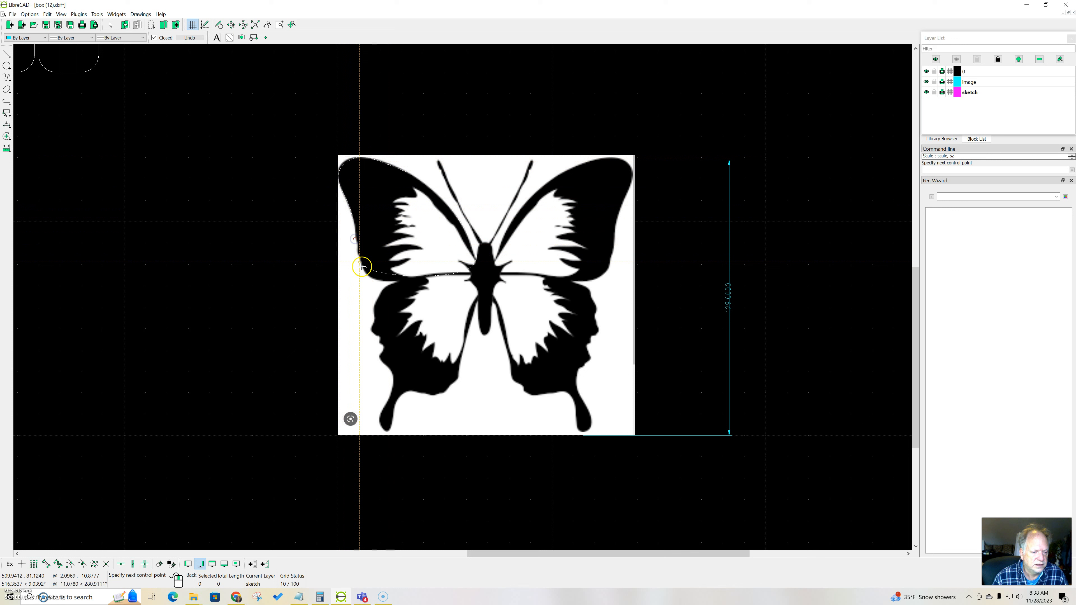
{"action": "left_click", "coordinate": [384, 282]}
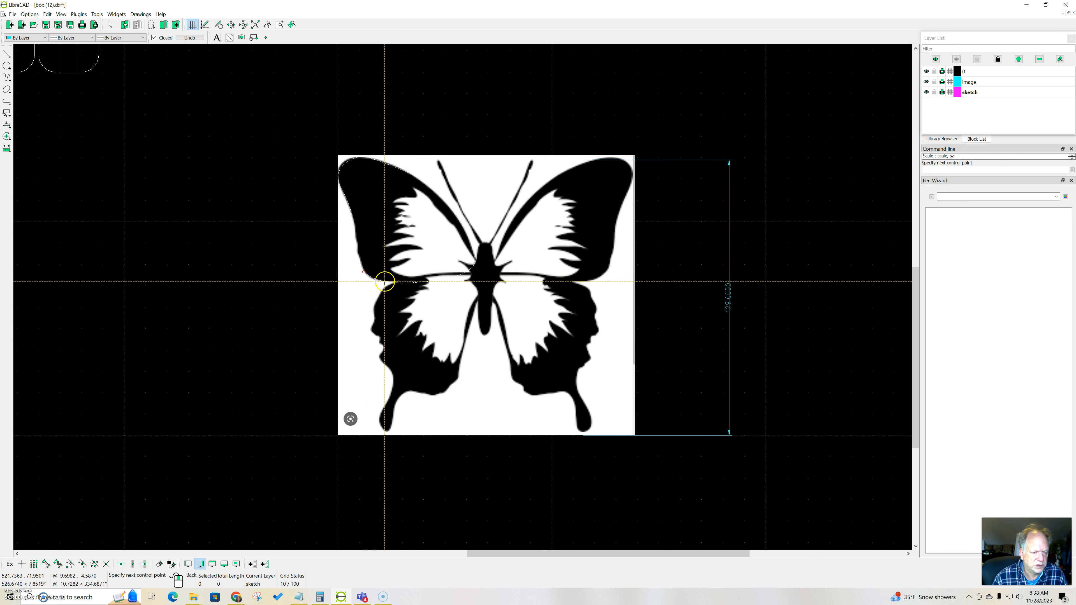
{"action": "left_click", "coordinate": [399, 283]}
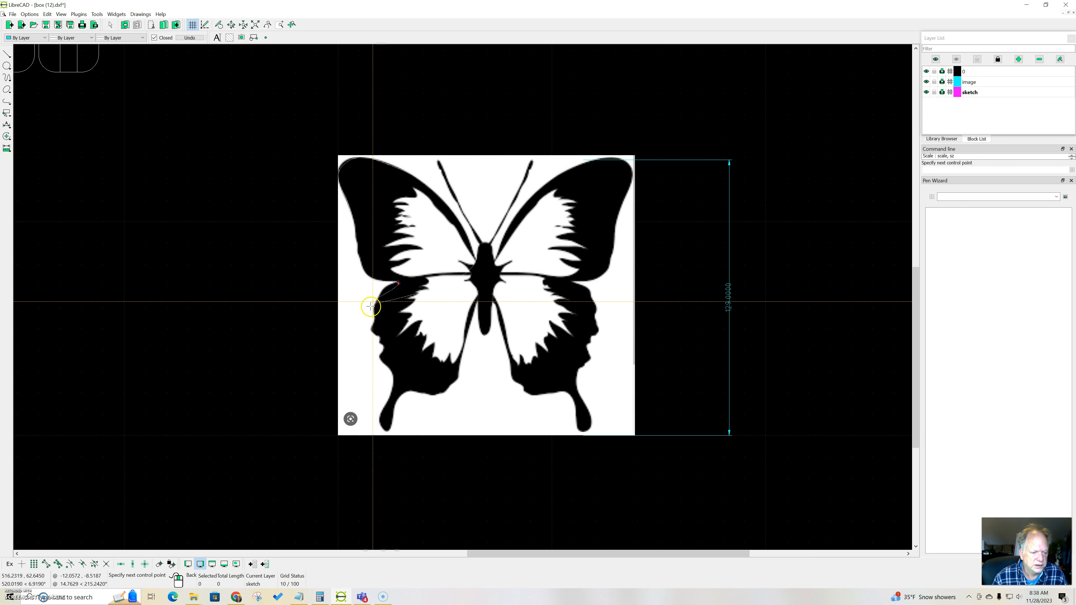
Step: Continue the spline down the lower-left wing's outer edge and around the end of the tail
{"action": "left_click", "coordinate": [380, 290]}
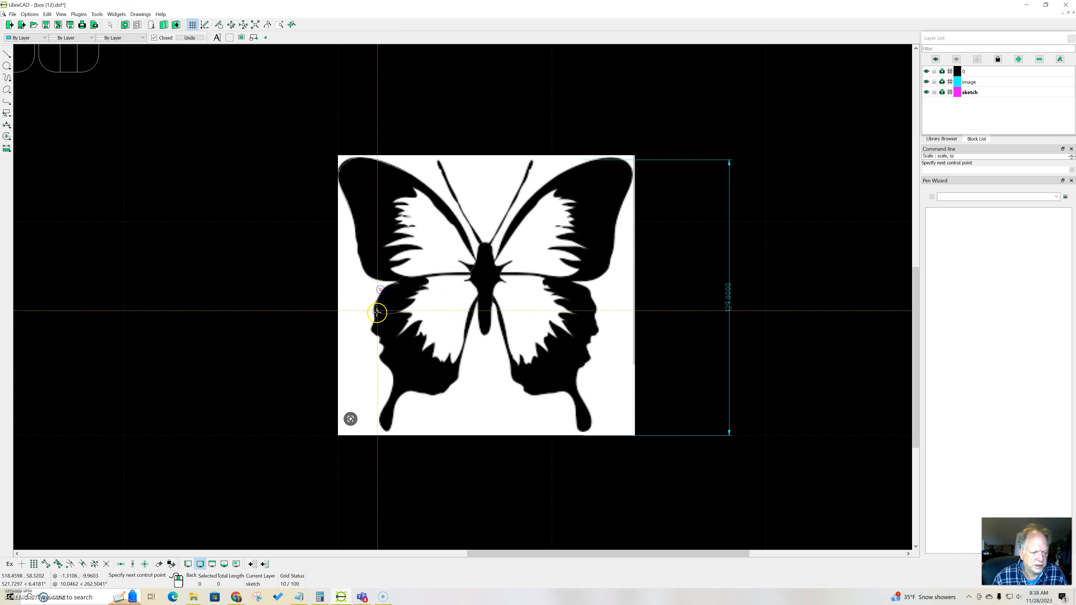
{"action": "left_click", "coordinate": [376, 338]}
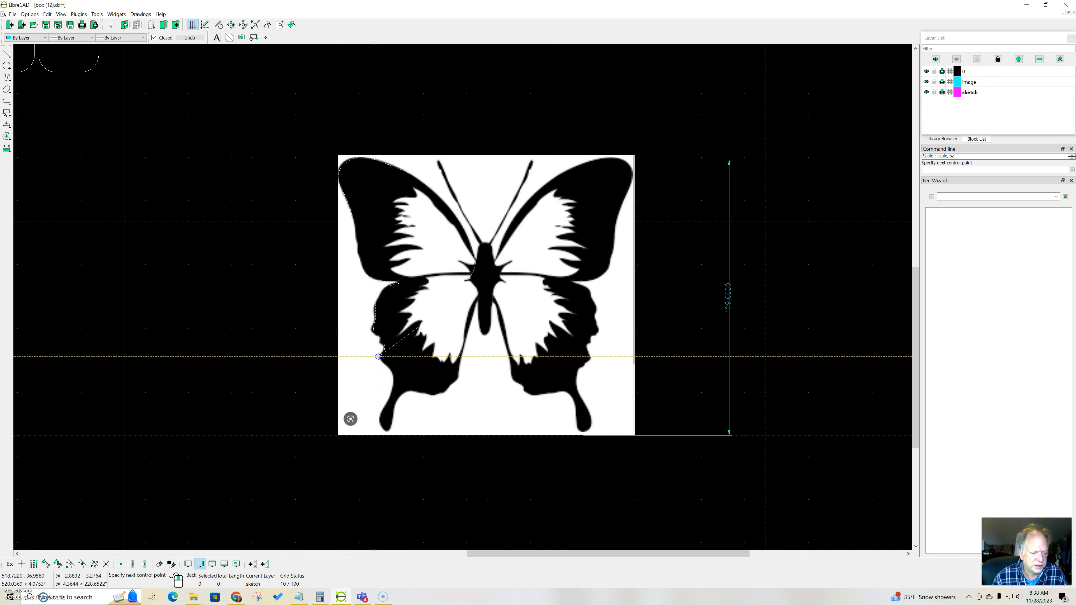
{"action": "left_click", "coordinate": [386, 368]}
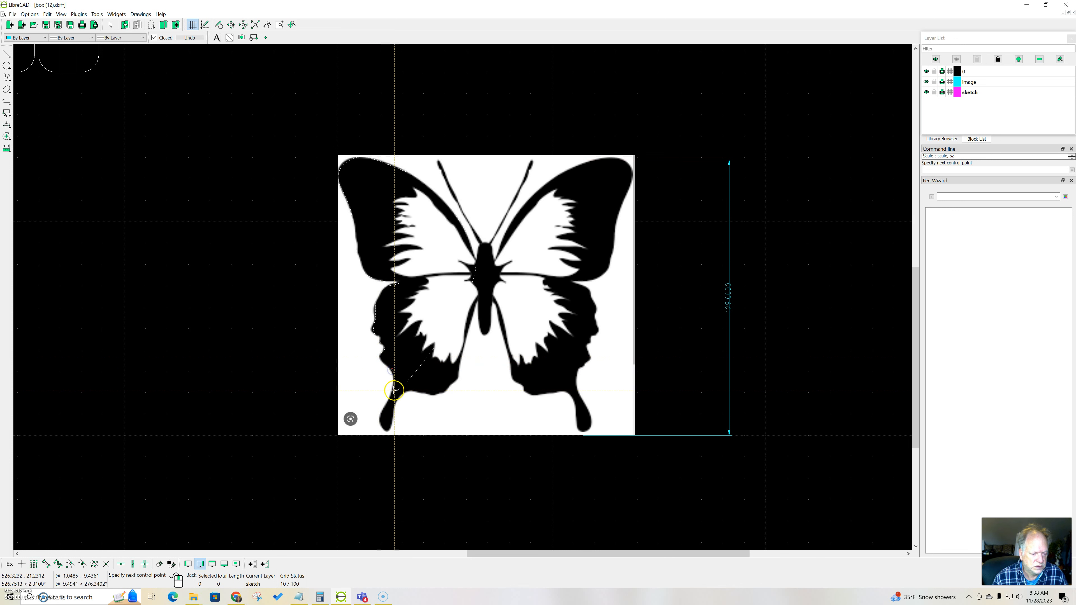
{"action": "left_click", "coordinate": [385, 432]}
{"action": "left_click", "coordinate": [396, 411]}
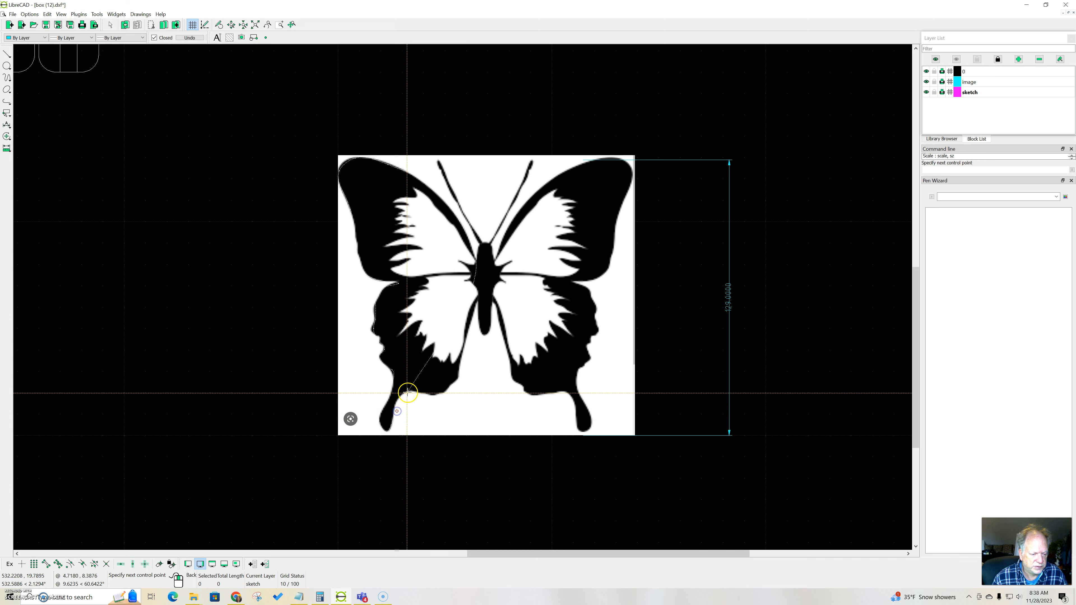
Step: Finish the left-wing outline spline along the lower wing's bottom and inner edge back to the body, and check it with the image layer hidden briefly
{"action": "left_click", "coordinate": [428, 396]}
{"action": "left_click", "coordinate": [441, 395]}
{"action": "left_click", "coordinate": [452, 389]}
{"action": "left_click", "coordinate": [462, 356]}
{"action": "left_click", "coordinate": [472, 321]}
{"action": "left_click", "coordinate": [477, 302]}
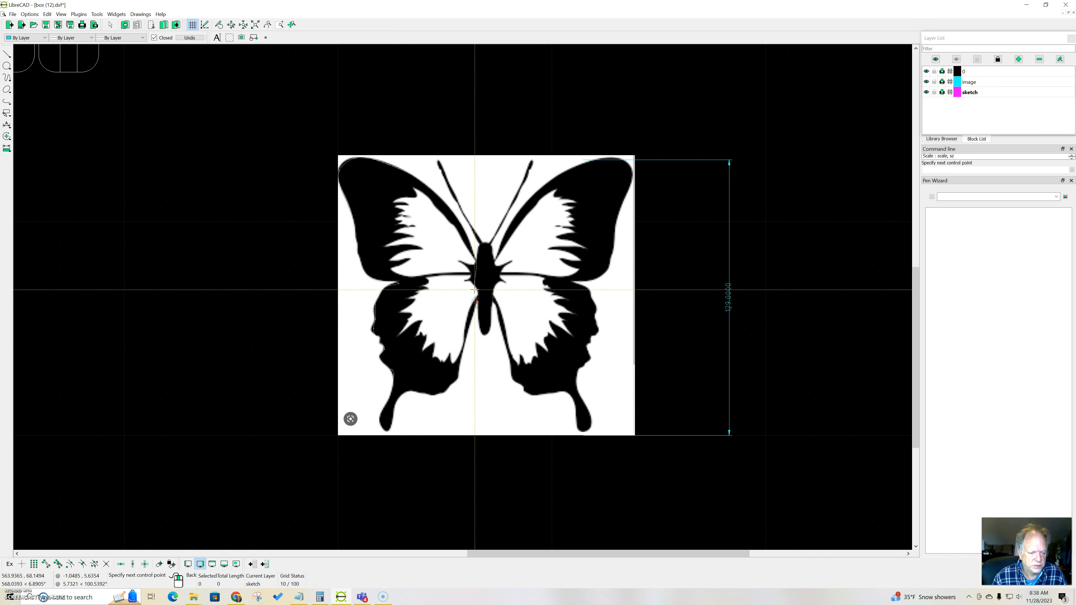
{"action": "left_click", "coordinate": [467, 268]}
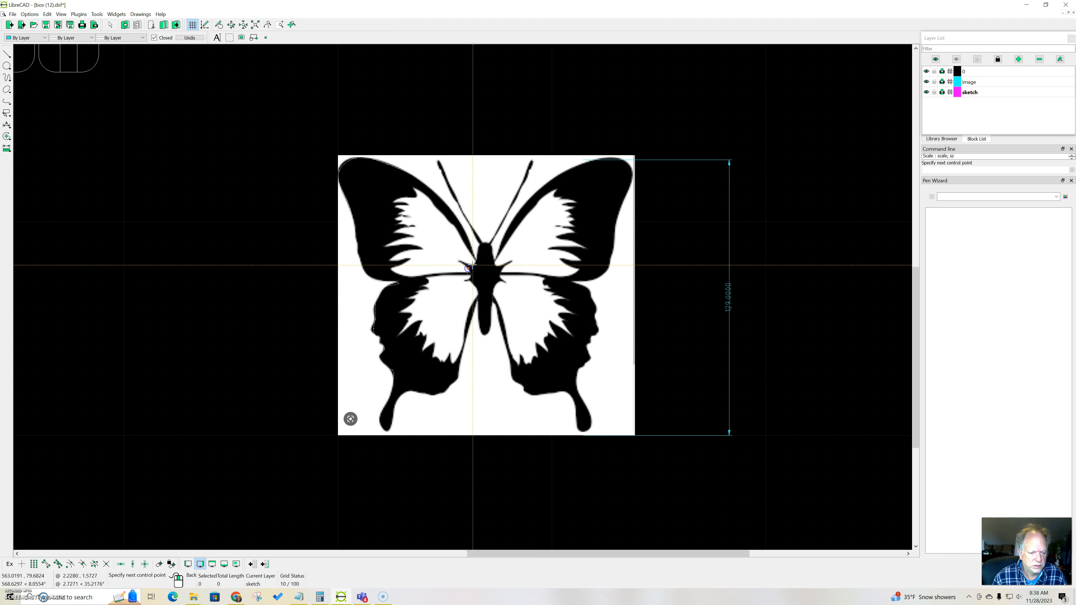
{"action": "left_click", "coordinate": [476, 260]}
{"action": "right_click", "coordinate": [476, 260]}
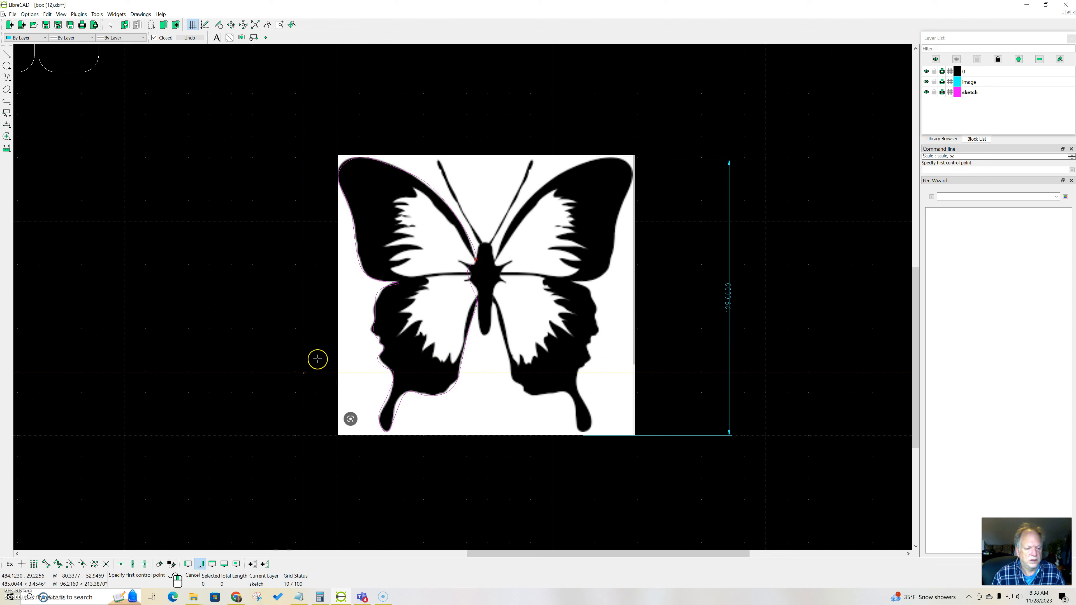
{"action": "left_click", "coordinate": [926, 82]}
{"action": "left_click", "coordinate": [926, 82]}
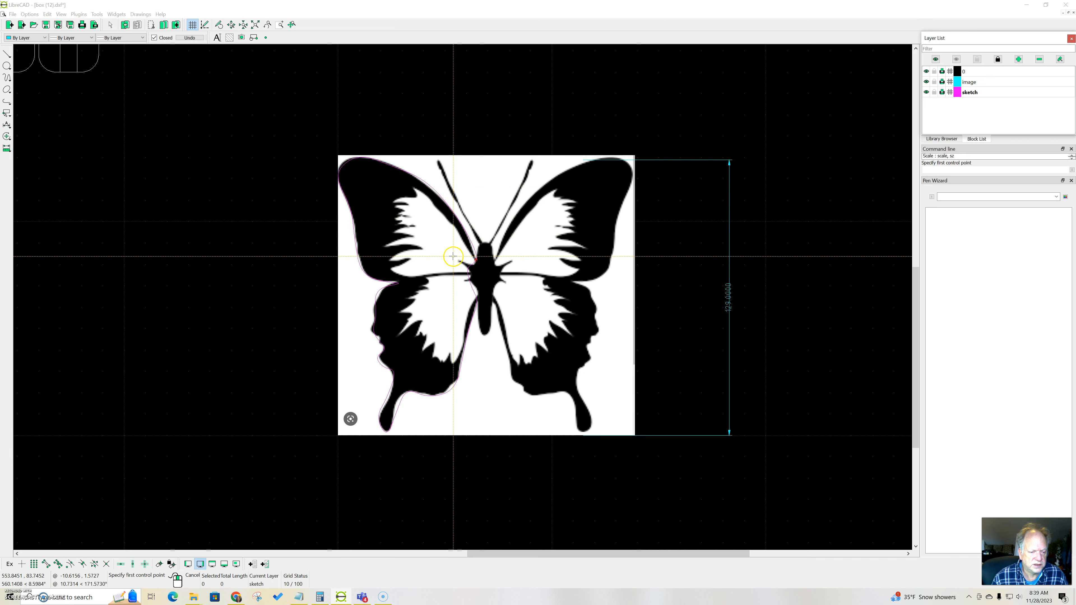
Step: Trace the white inner area of the upper-left wing with a closed spline, and check it by briefly hiding the image layer
{"action": "left_click", "coordinate": [463, 244]}
{"action": "left_click", "coordinate": [424, 194]}
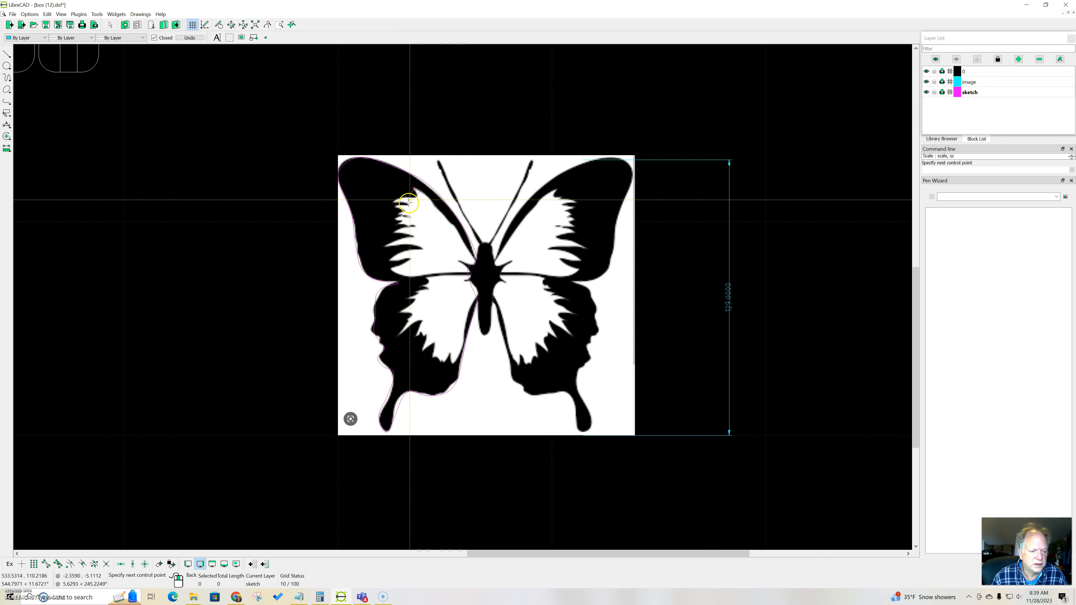
{"action": "left_click", "coordinate": [408, 216]}
{"action": "left_click", "coordinate": [409, 235]}
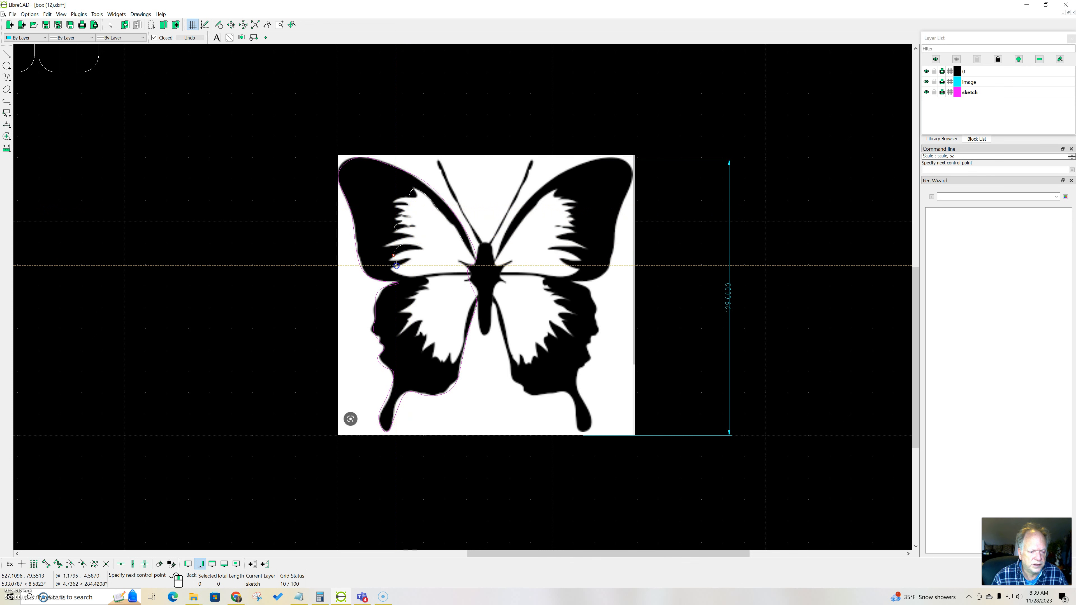
{"action": "left_click", "coordinate": [411, 270]}
{"action": "left_click", "coordinate": [433, 273]}
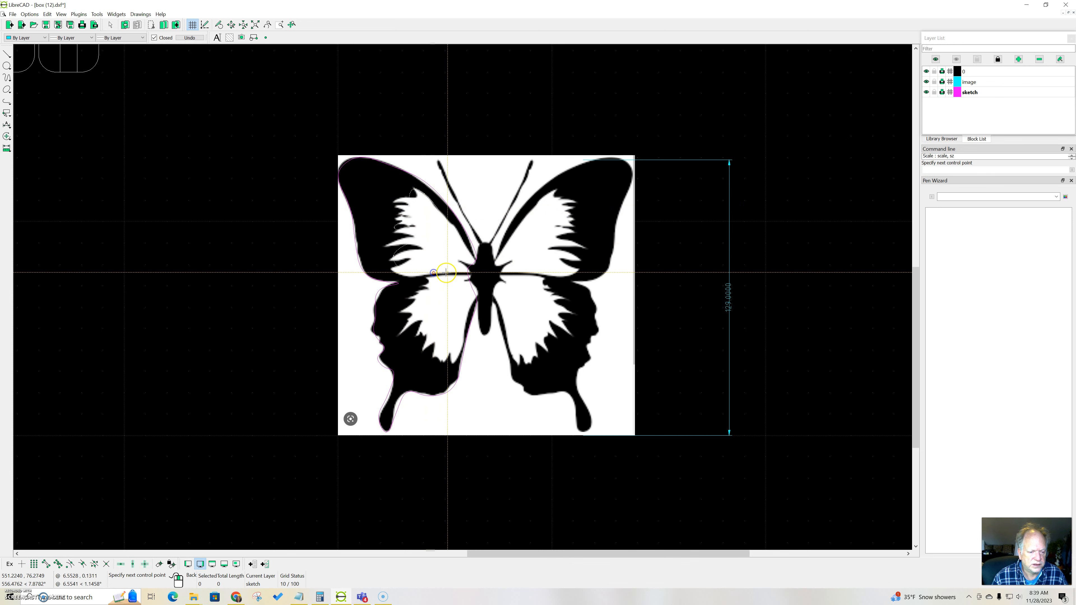
{"action": "left_click", "coordinate": [455, 260]}
{"action": "right_click", "coordinate": [468, 262]}
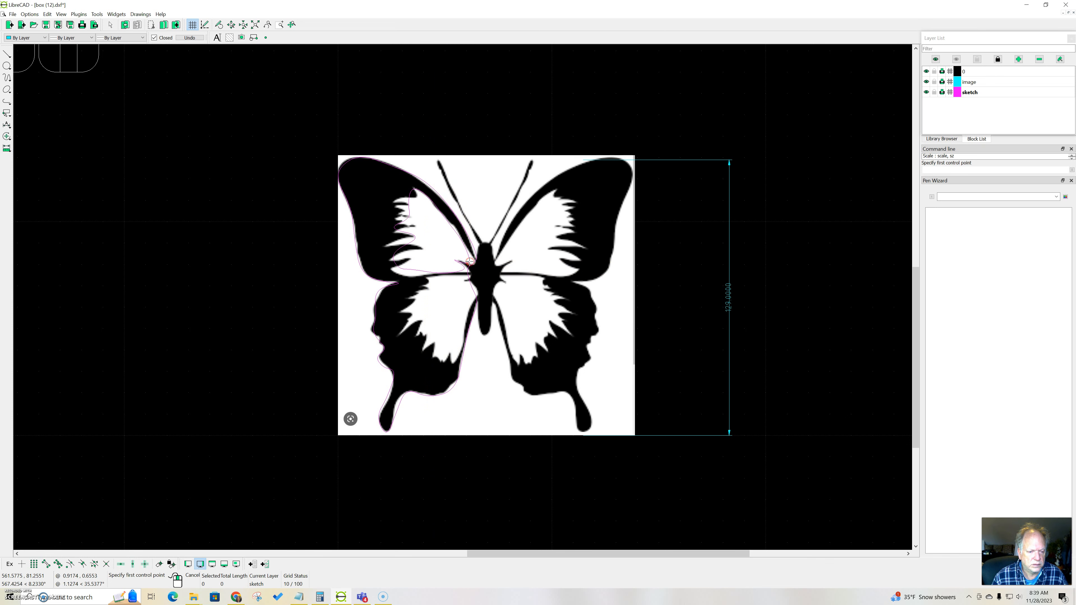
{"action": "left_click", "coordinate": [928, 81]}
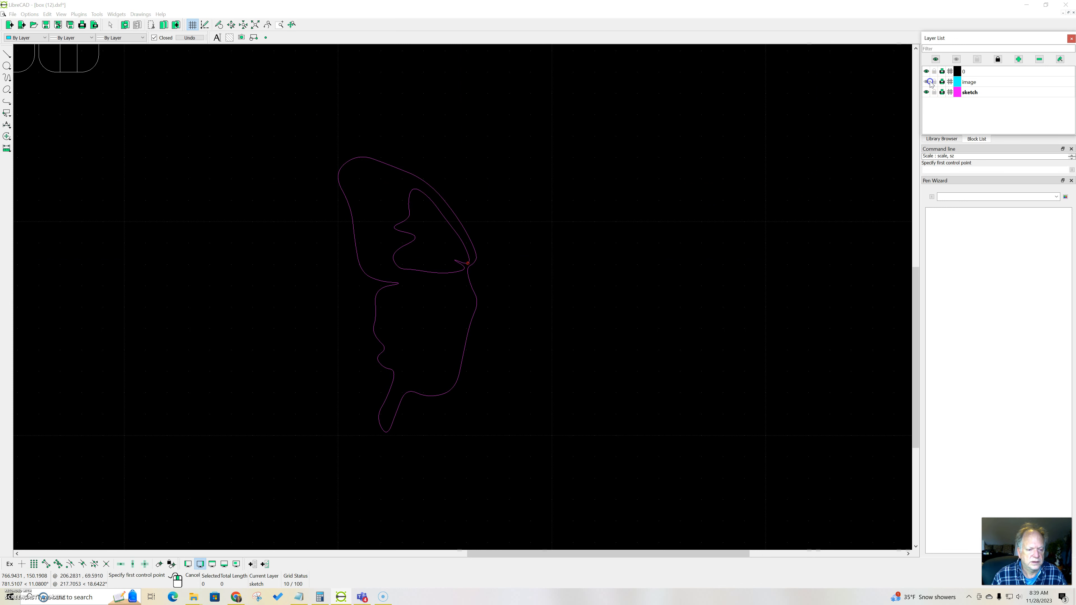
{"action": "left_click", "coordinate": [929, 82]}
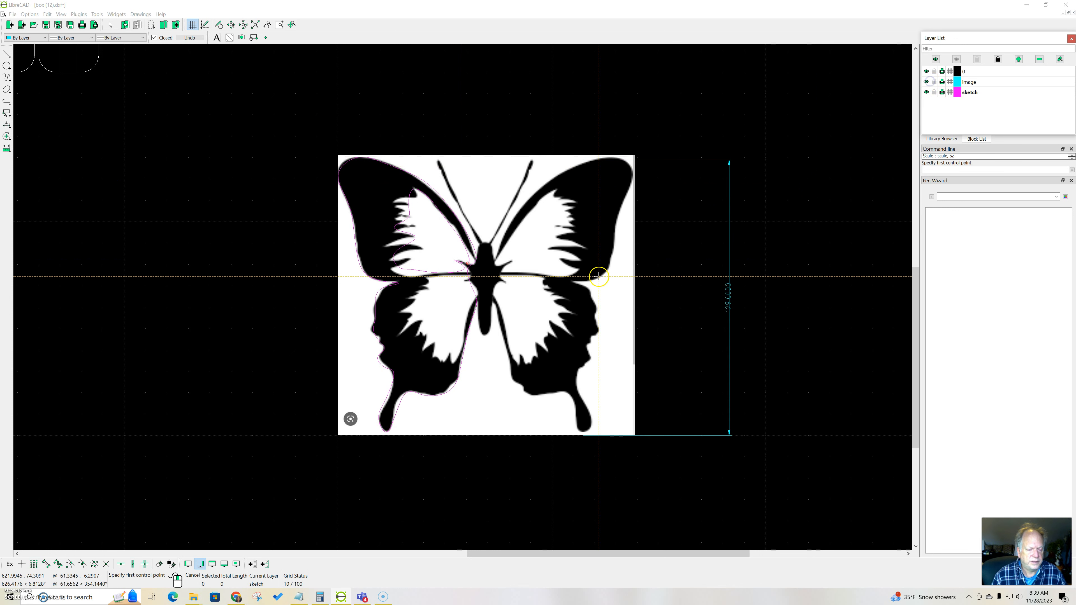
Step: Start a closed spline for the lower-left wing's white inner area, tracing from the body along its jagged outer edge
{"action": "left_click", "coordinate": [461, 278]}
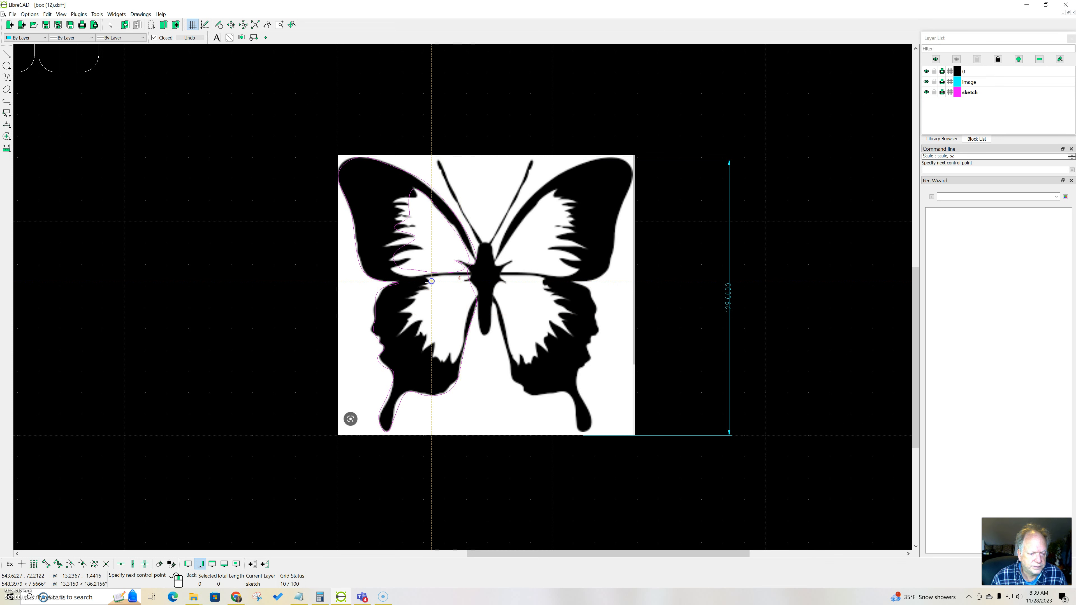
{"action": "left_click", "coordinate": [410, 304]}
{"action": "left_click", "coordinate": [412, 317]}
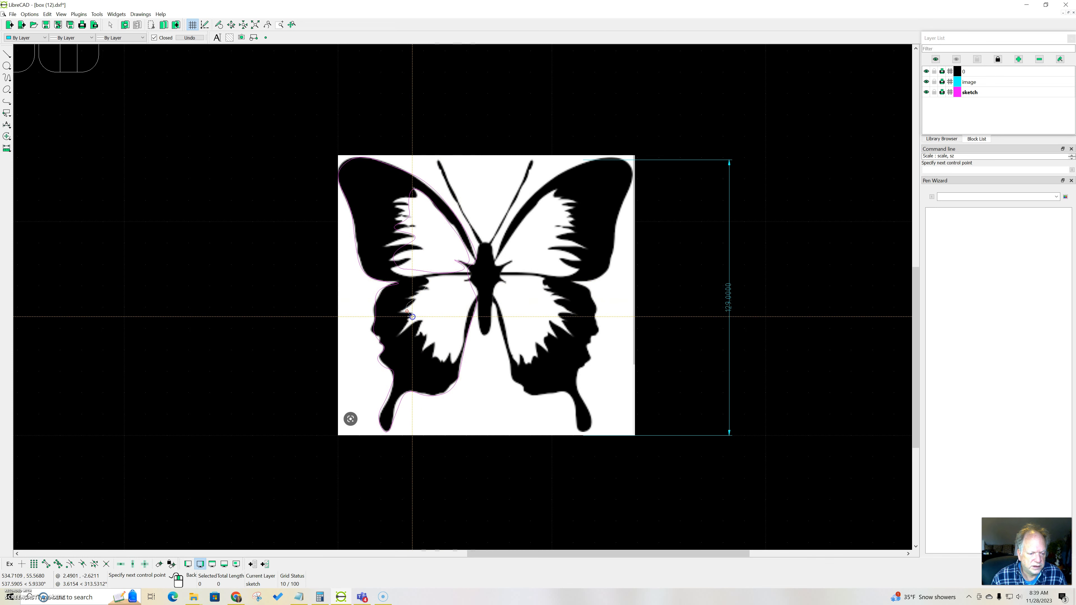
{"action": "left_click", "coordinate": [404, 329]}
{"action": "left_click", "coordinate": [420, 324]}
{"action": "left_click", "coordinate": [423, 342]}
{"action": "left_click", "coordinate": [433, 357]}
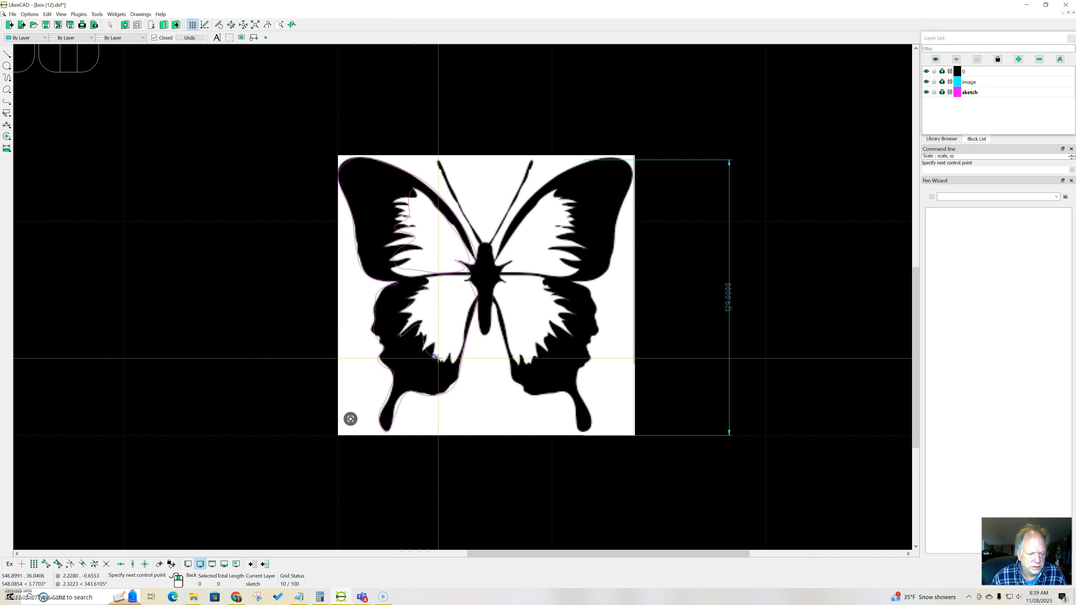
Step: Finish the lower-left inner spline up its body-side edge, and check the traced shapes with the image layer briefly hidden
{"action": "left_click", "coordinate": [442, 359]}
{"action": "left_click", "coordinate": [462, 323]}
{"action": "left_click", "coordinate": [470, 305]}
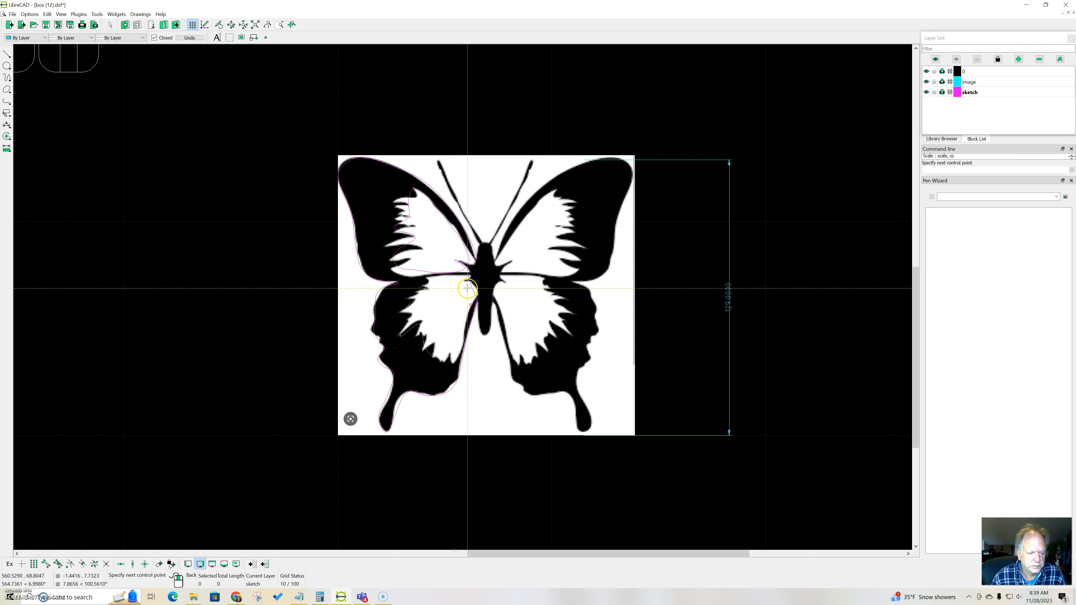
{"action": "left_click", "coordinate": [466, 279]}
{"action": "right_click", "coordinate": [465, 279]}
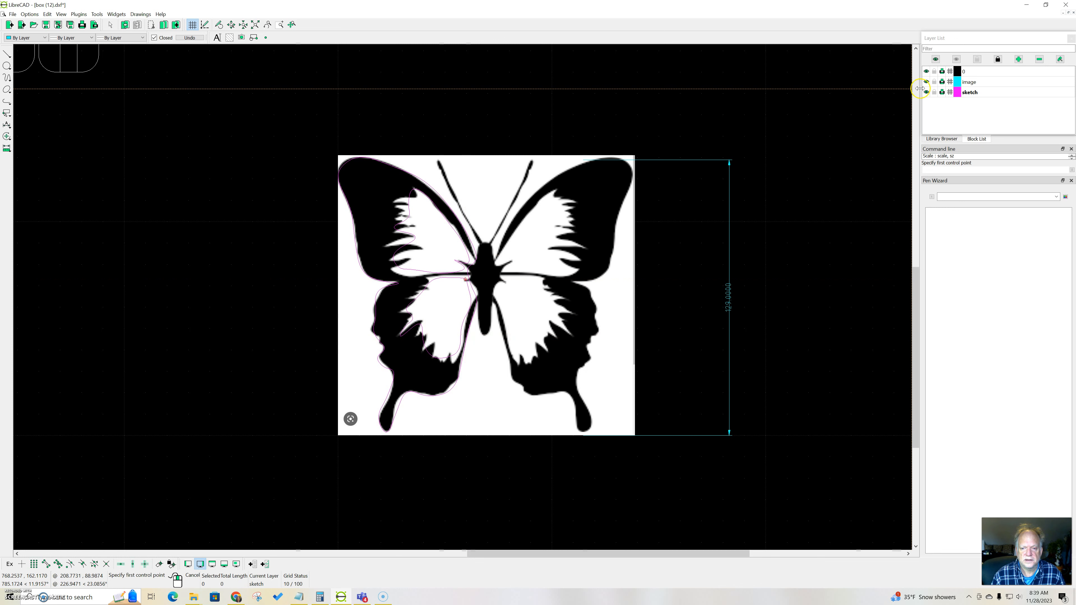
{"action": "left_click", "coordinate": [928, 82]}
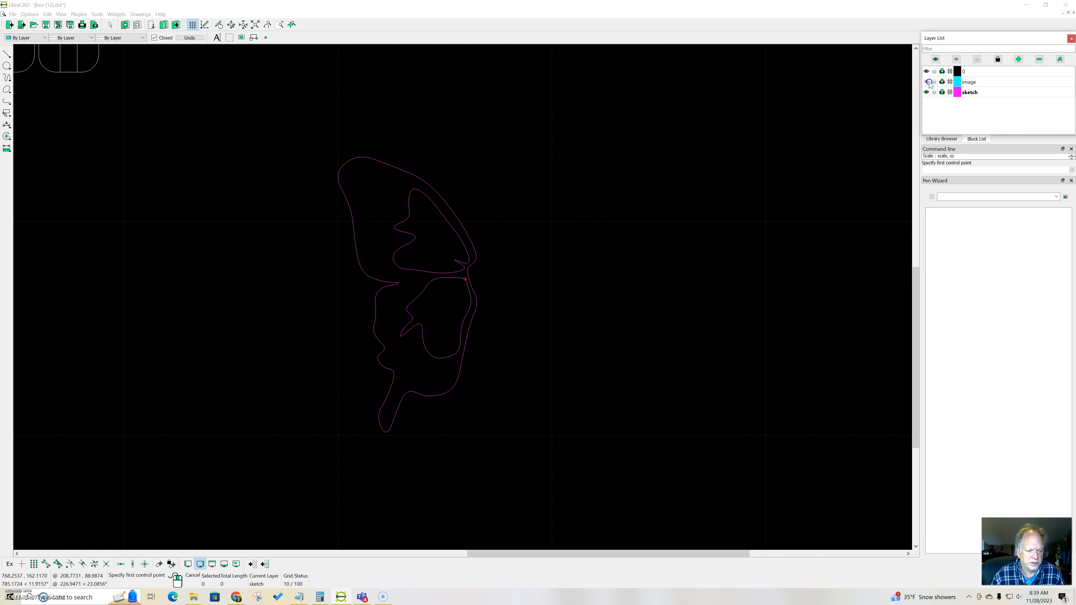
{"action": "left_click", "coordinate": [928, 82]}
Step: Start a closed spline for the butterfly's body, tracing its left side from near the tail end up to the head
{"action": "scroll", "coordinate": [466, 287], "scroll_direction": "up", "scroll_amount": 2}
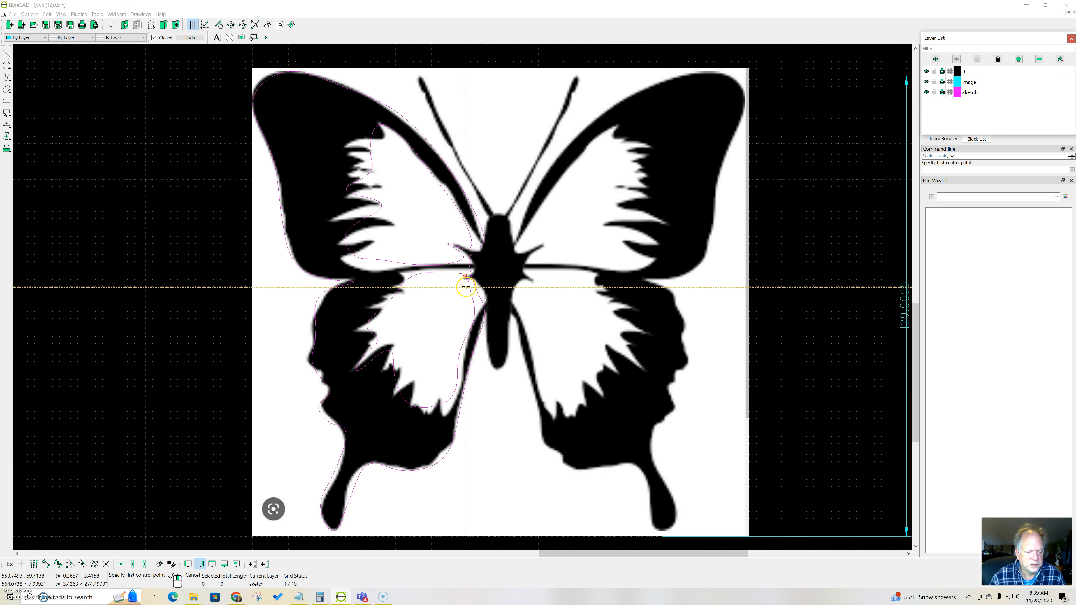
{"action": "scroll", "coordinate": [466, 287], "scroll_direction": "up", "scroll_amount": 2}
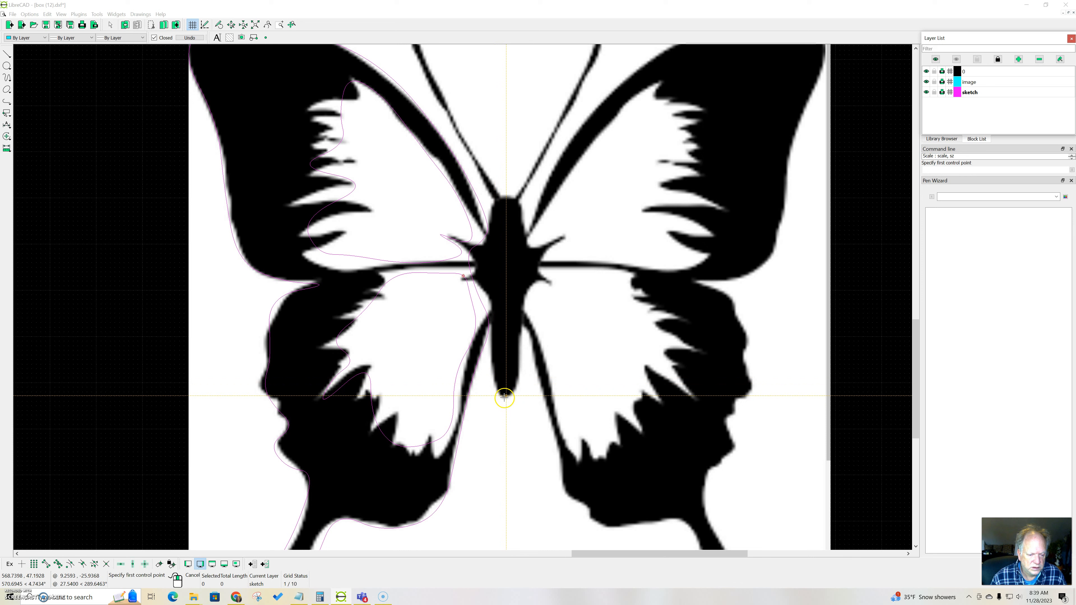
{"action": "left_click", "coordinate": [491, 371]}
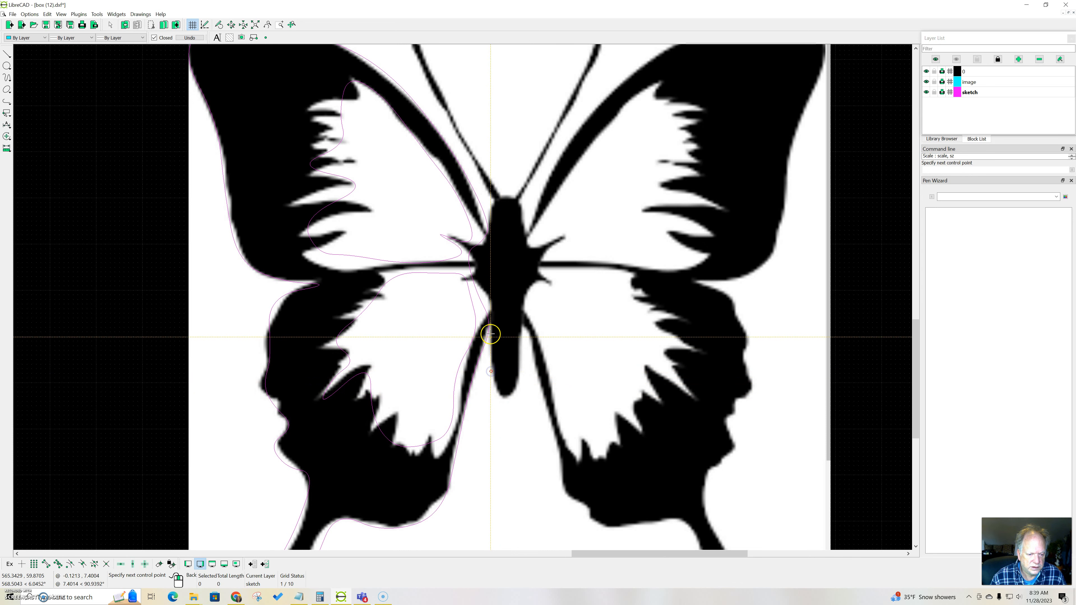
{"action": "left_click", "coordinate": [489, 301]}
{"action": "left_click", "coordinate": [476, 255]}
{"action": "left_click", "coordinate": [488, 237]}
{"action": "left_click", "coordinate": [494, 229]}
{"action": "left_click", "coordinate": [493, 212]}
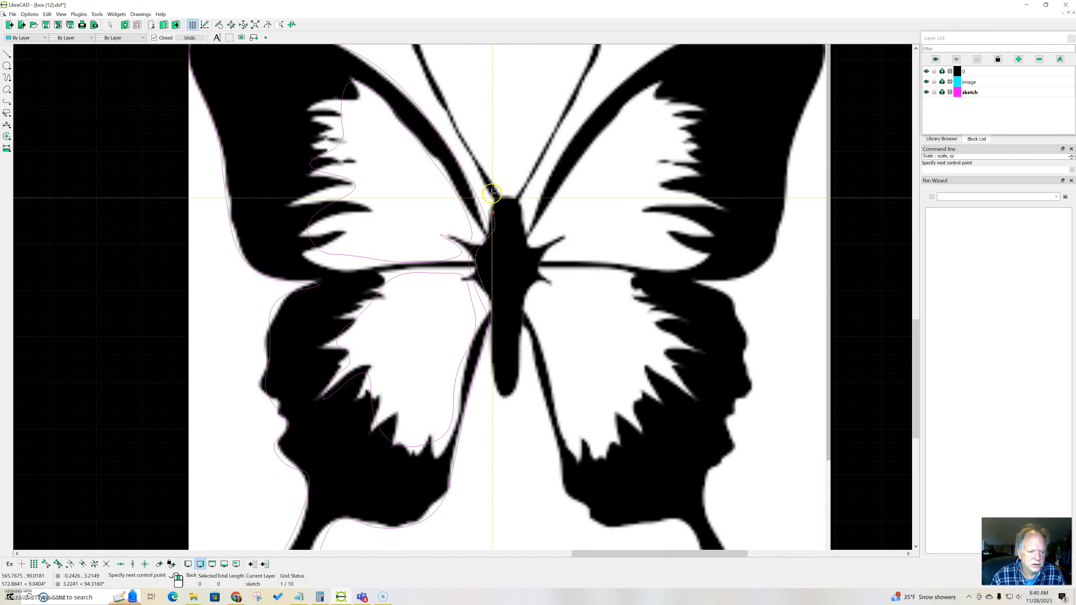
{"action": "left_click", "coordinate": [494, 201]}
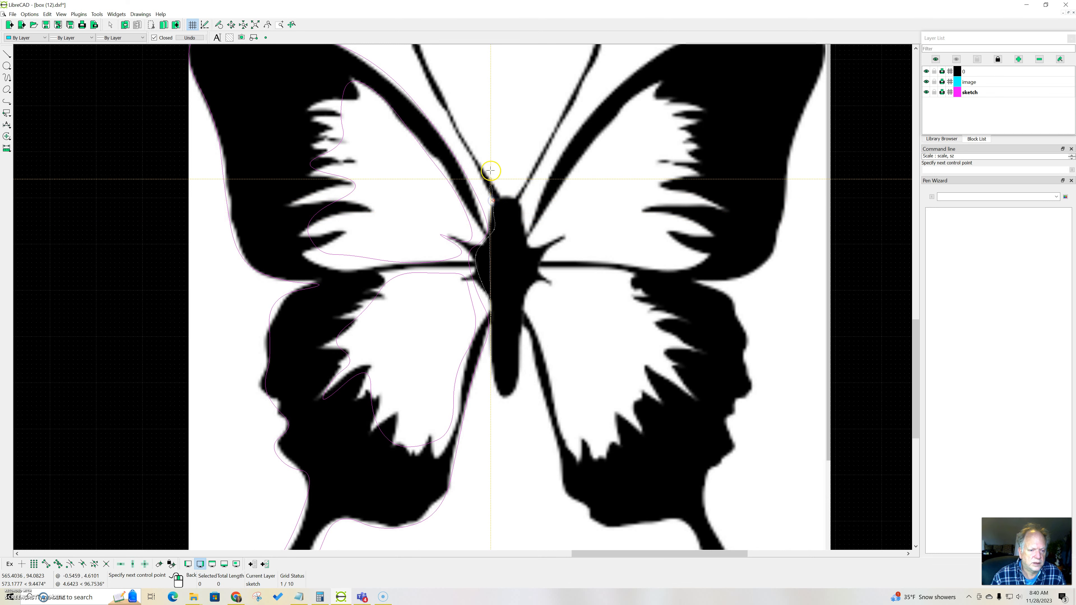
Step: Continue the body spline up the left antenna's outer side, around its tip and back down to the head
{"action": "left_click", "coordinate": [464, 150]}
{"action": "scroll", "coordinate": [465, 150], "scroll_direction": "down", "scroll_amount": 1}
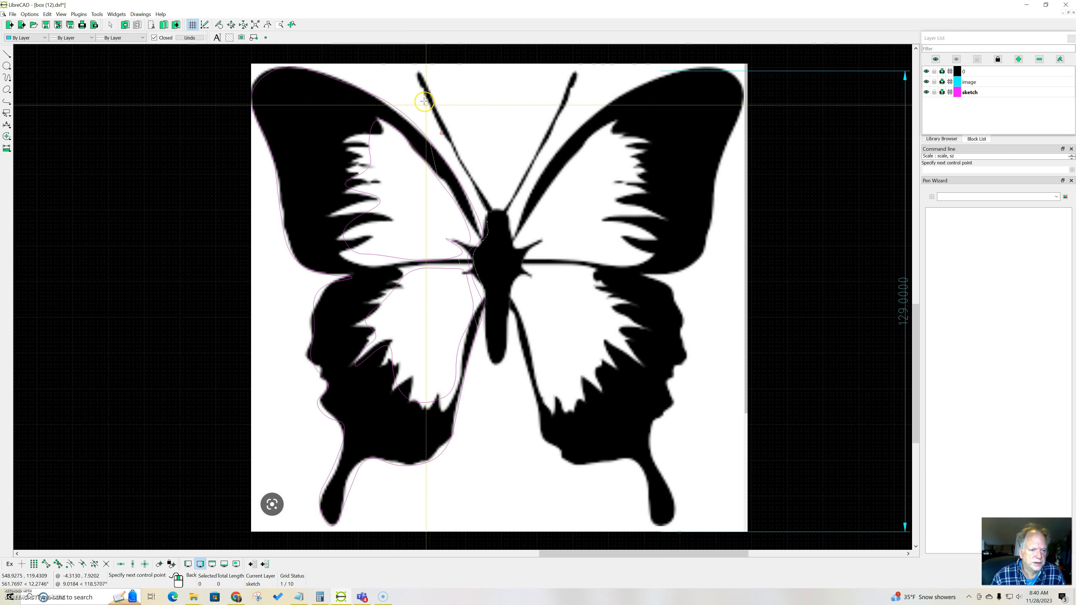
{"action": "left_click", "coordinate": [424, 94]}
{"action": "left_click", "coordinate": [417, 84]}
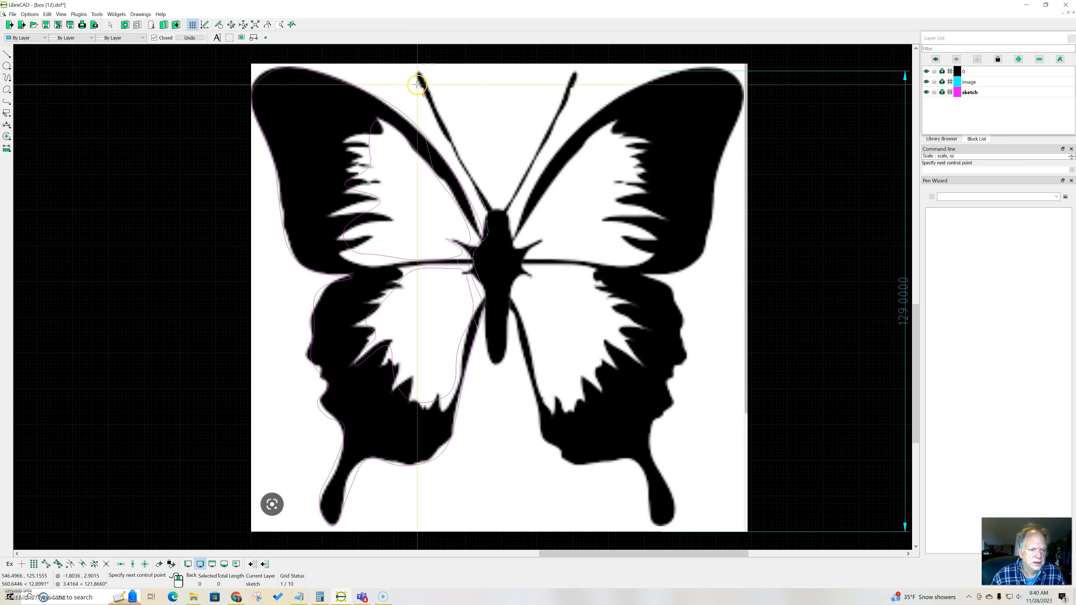
{"action": "left_click", "coordinate": [413, 76]}
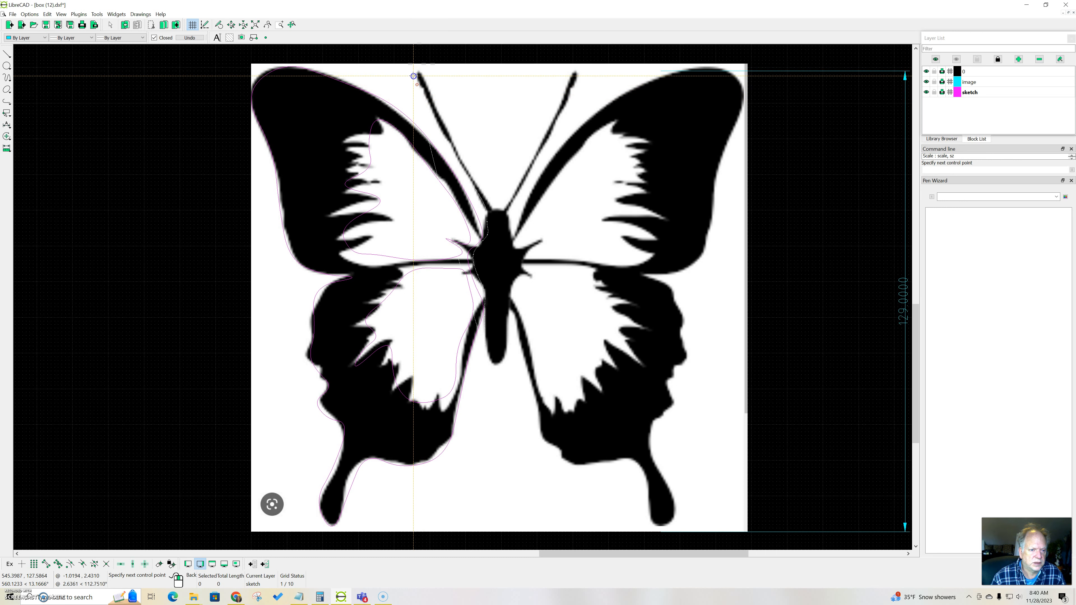
{"action": "left_click", "coordinate": [427, 75]}
{"action": "left_click", "coordinate": [434, 95]}
{"action": "left_click", "coordinate": [454, 140]}
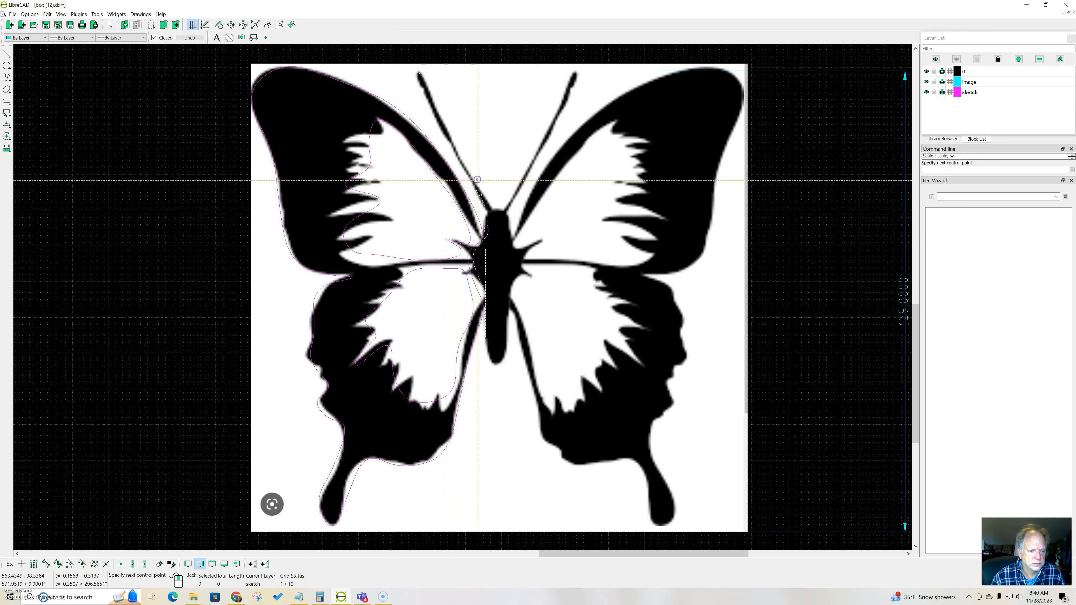
{"action": "left_click", "coordinate": [485, 196]}
Step: Continue the body spline across the top of the head, up the right antenna, around its tip and back down to its base
{"action": "left_click", "coordinate": [504, 204]}
{"action": "left_click", "coordinate": [523, 168]}
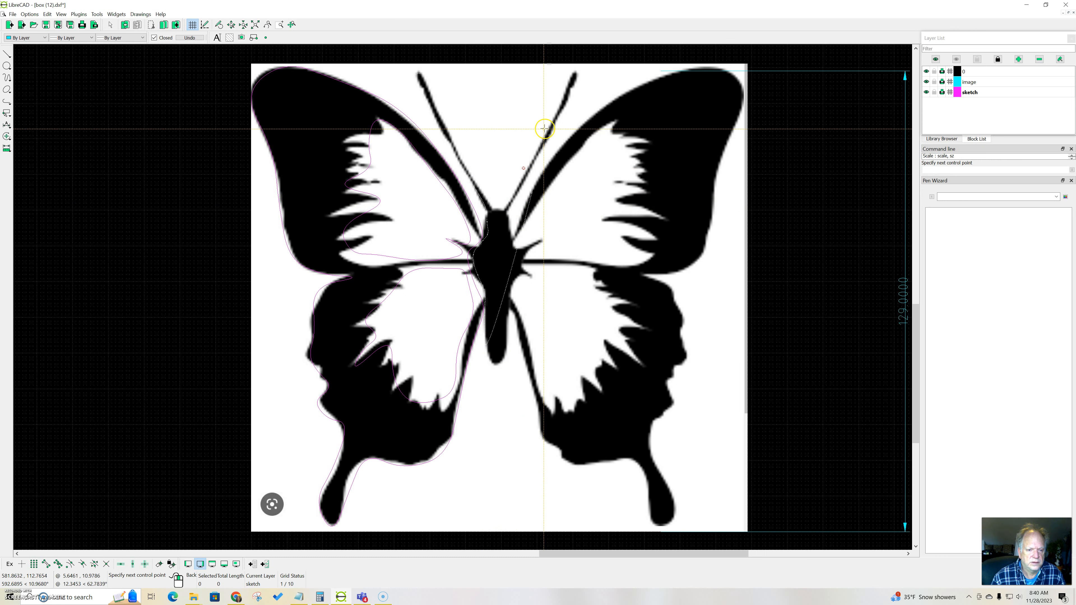
{"action": "left_click", "coordinate": [561, 99]}
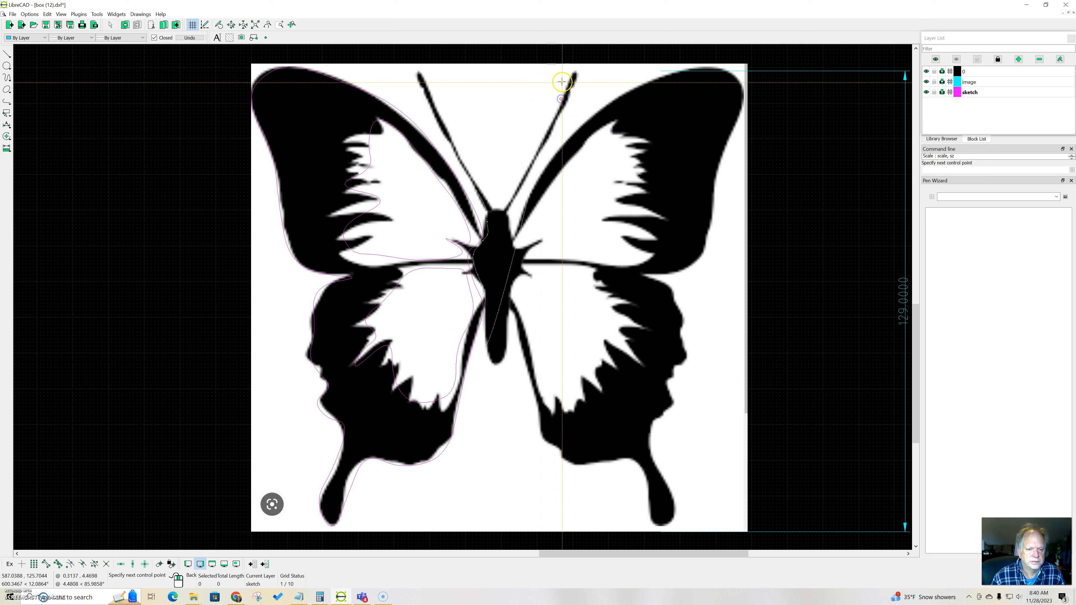
{"action": "left_click", "coordinate": [579, 71]}
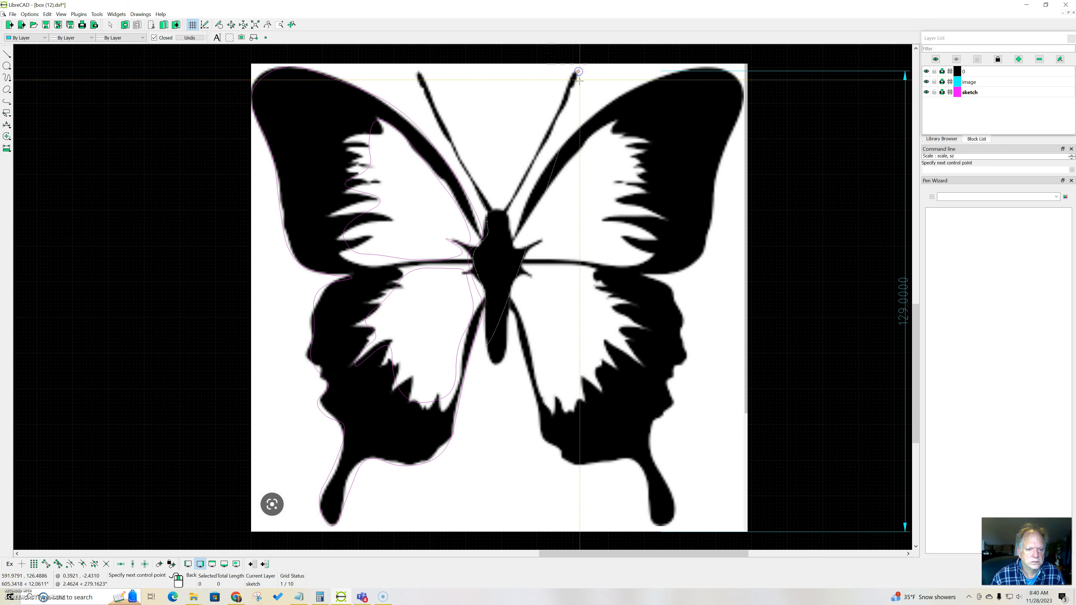
{"action": "left_click", "coordinate": [558, 122]}
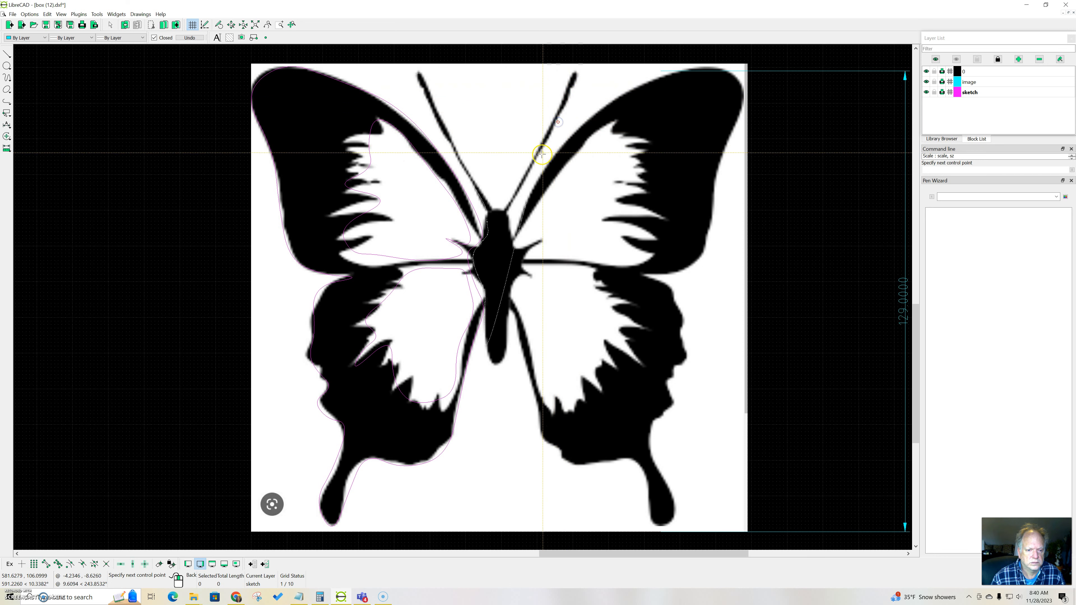
{"action": "left_click", "coordinate": [527, 179]}
{"action": "left_click", "coordinate": [514, 203]}
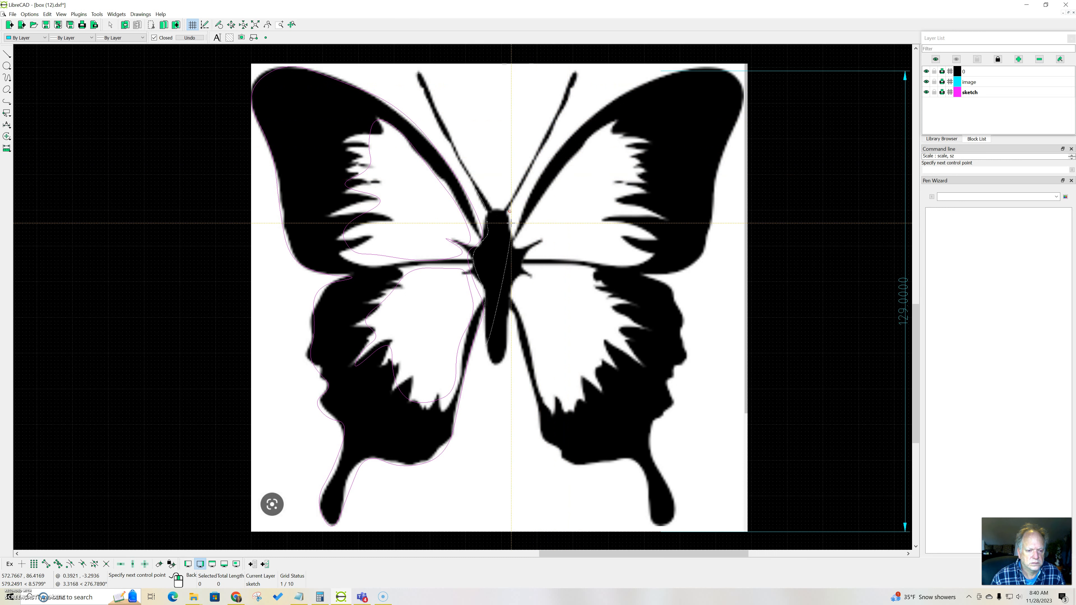
Step: Finish the body spline down the right side and around the lower end of the body, closing the outline
{"action": "left_click", "coordinate": [516, 236]}
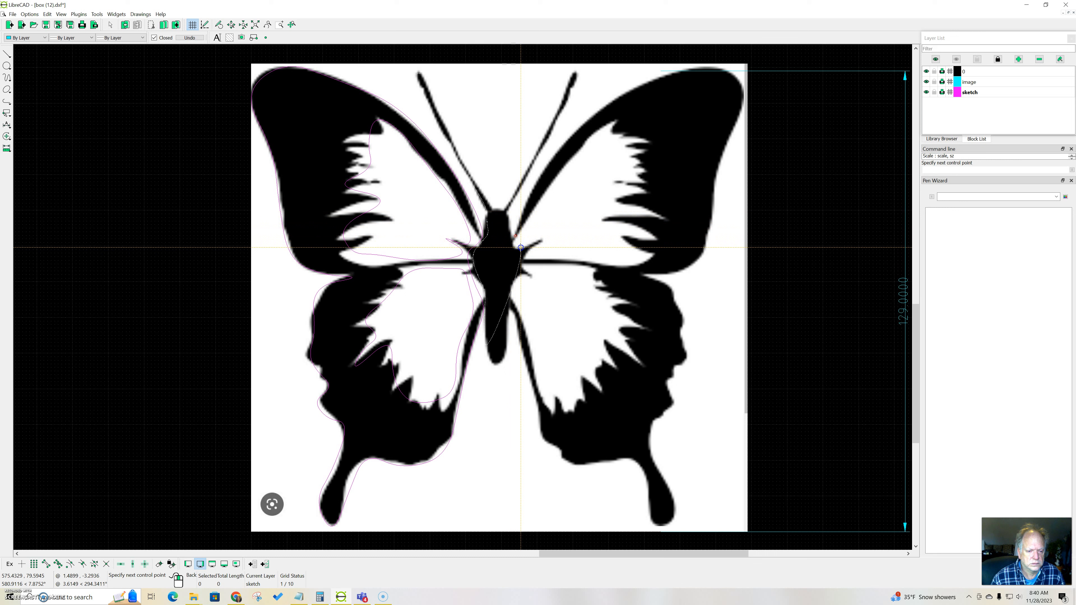
{"action": "left_click", "coordinate": [518, 271]}
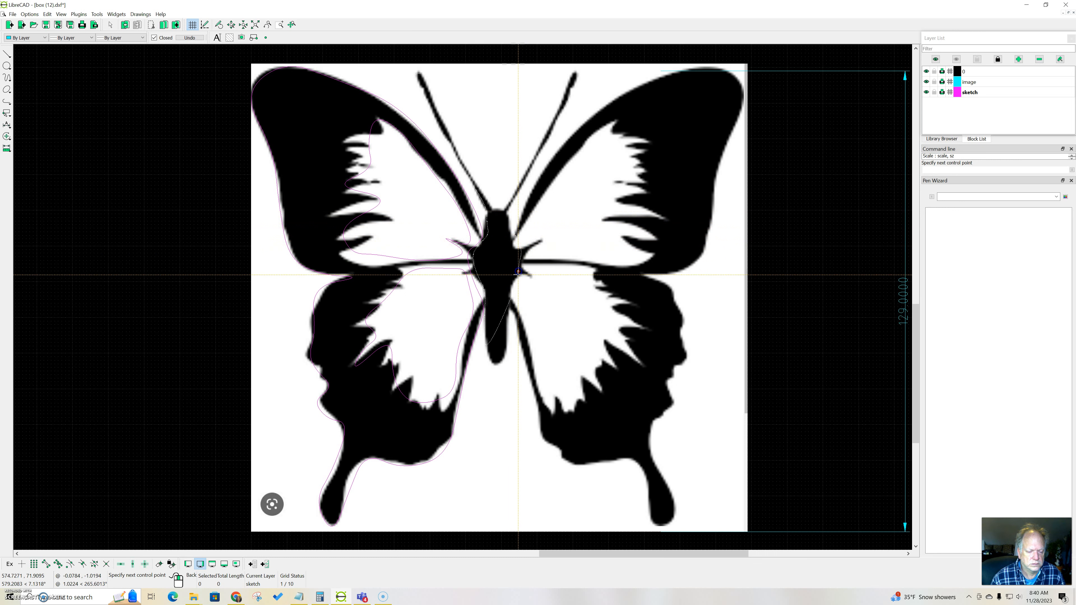
{"action": "left_click", "coordinate": [510, 290]}
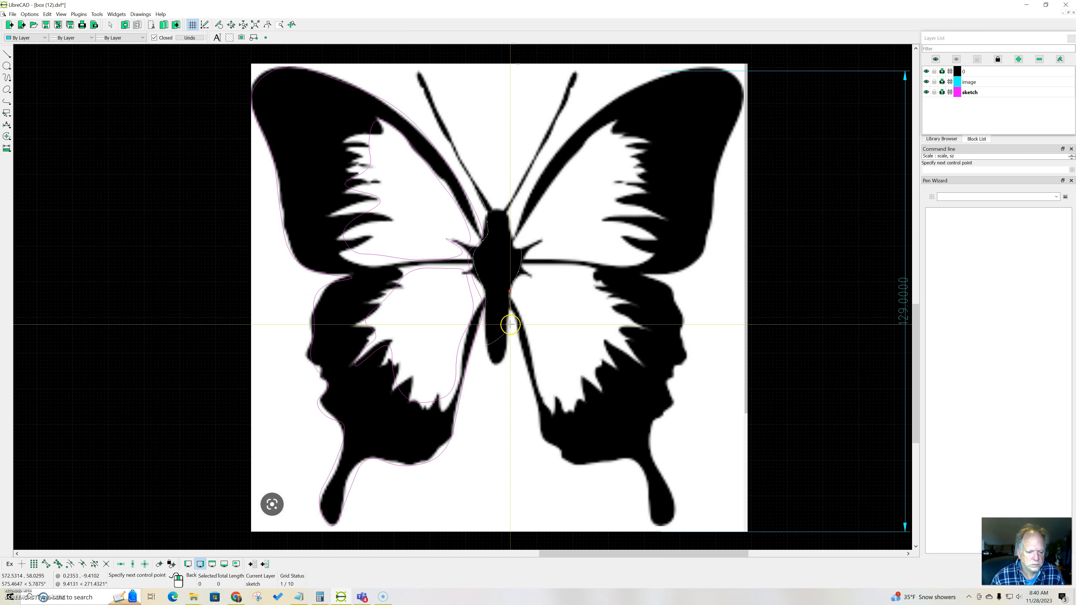
{"action": "left_click", "coordinate": [507, 326]}
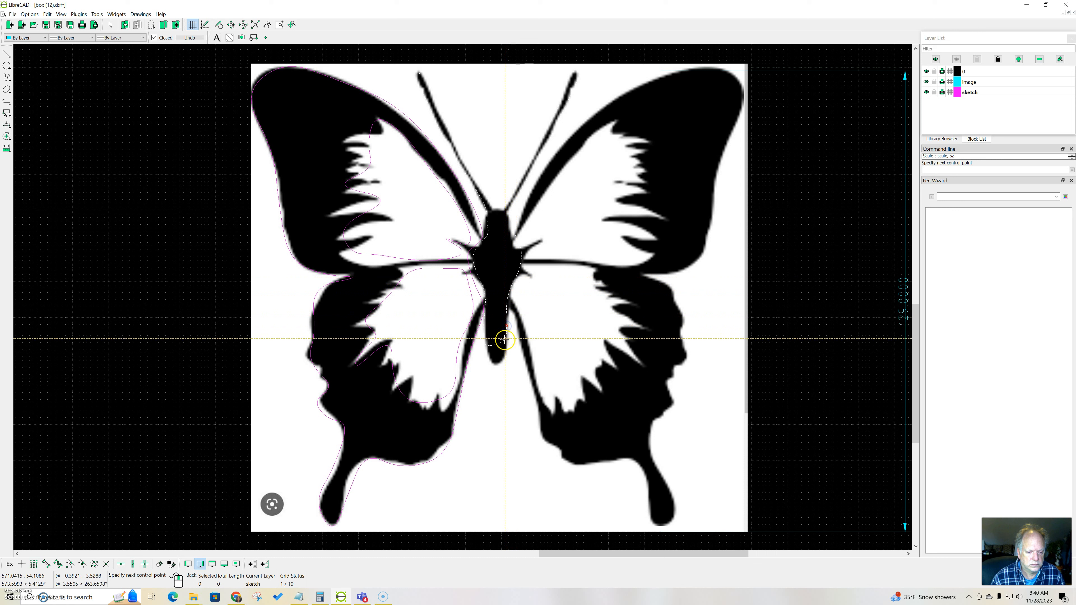
{"action": "left_click", "coordinate": [507, 352]}
{"action": "left_click", "coordinate": [497, 365]}
{"action": "right_click", "coordinate": [487, 352]}
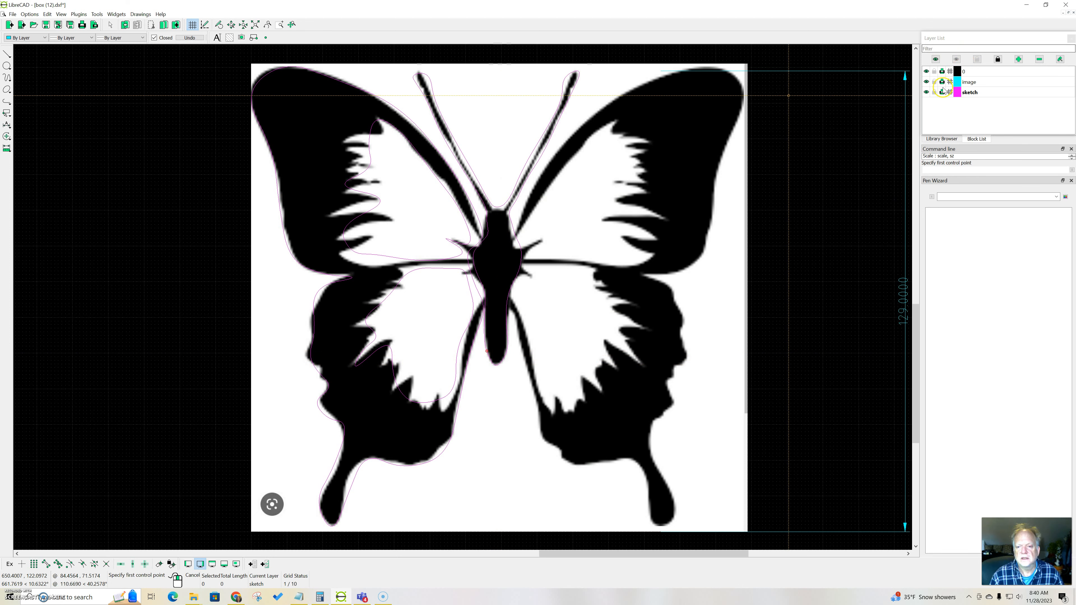
Step: Hide the image layer and pull the body spline's control points at both sides of the mid-body slightly inward, away from the wing outline
{"action": "left_click", "coordinate": [927, 82]}
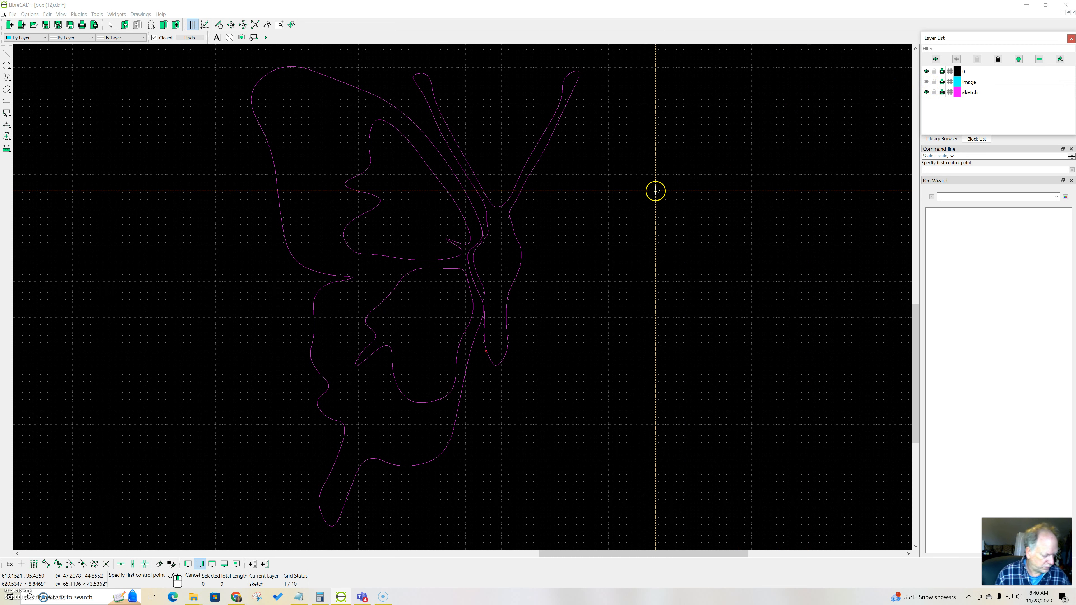
{"action": "right_click", "coordinate": [591, 238]}
{"action": "scroll", "coordinate": [497, 200], "scroll_direction": "up", "scroll_amount": 2}
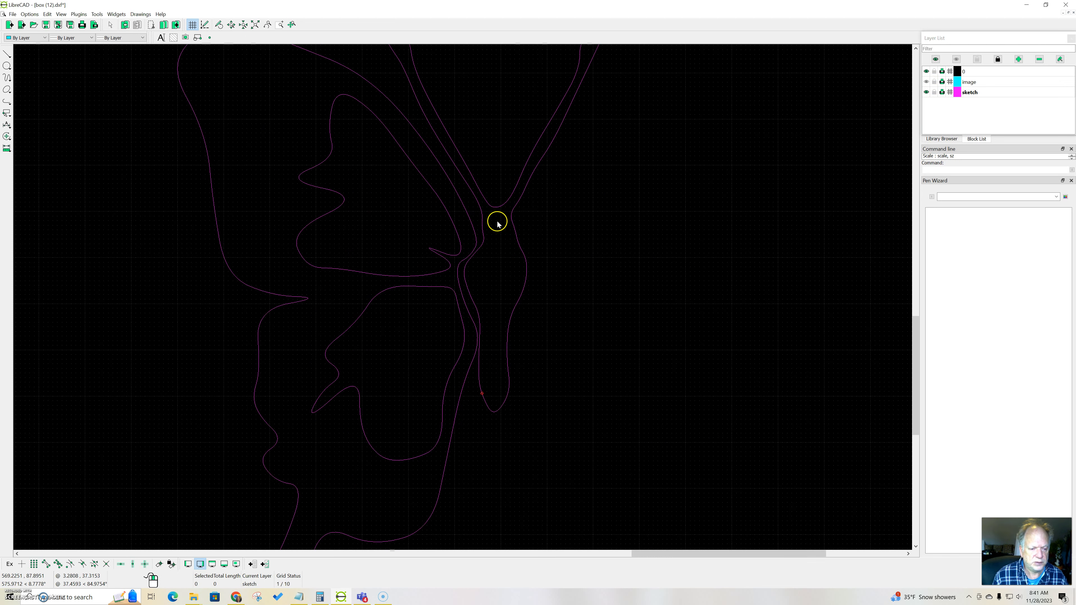
{"action": "left_click_drag", "start_coordinate": [480, 240], "coordinate": [562, 307]}
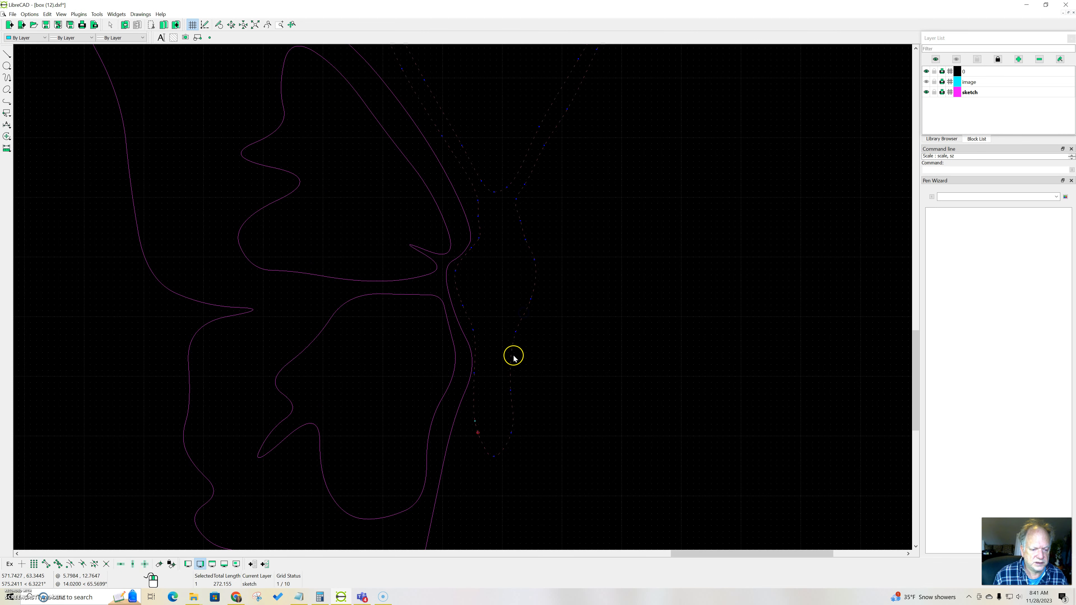
{"action": "scroll", "coordinate": [489, 291], "scroll_direction": "up", "scroll_amount": 1}
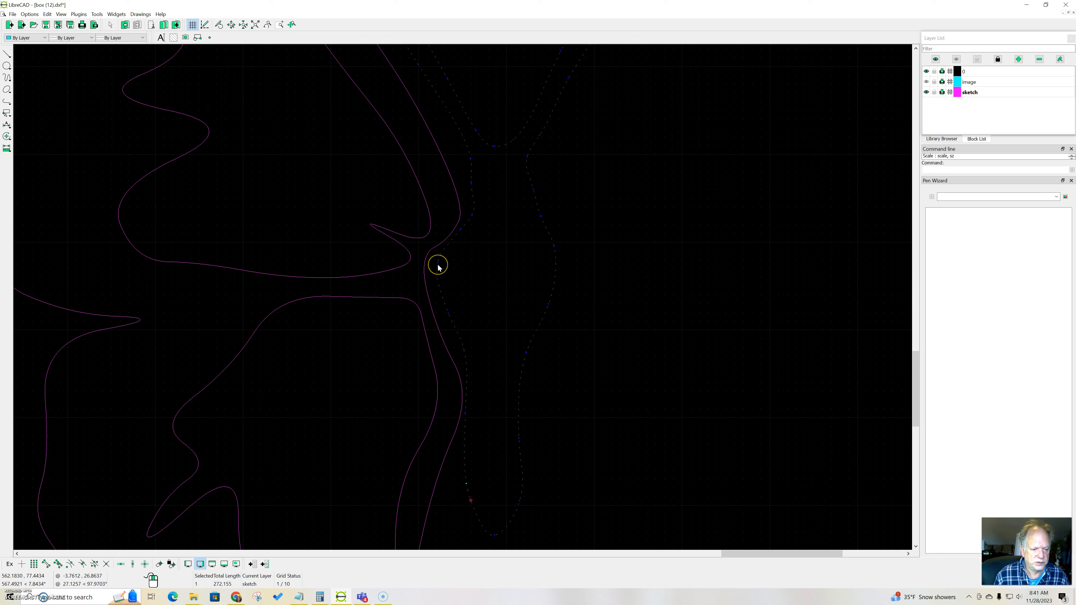
{"action": "left_click_drag", "start_coordinate": [441, 265], "coordinate": [444, 270]}
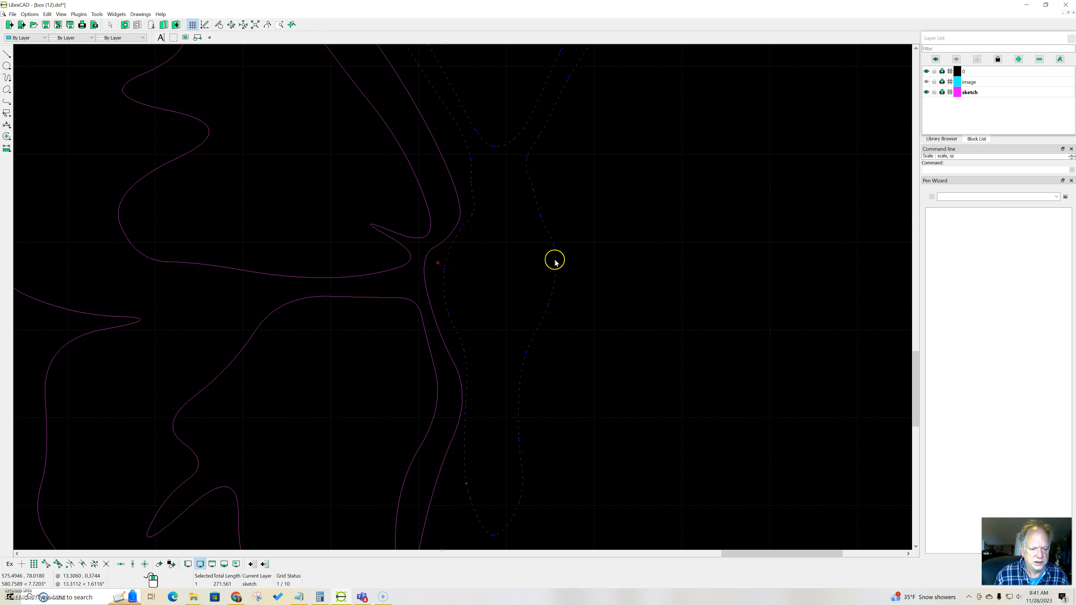
{"action": "mouse_move", "coordinate": [554, 246]}
{"action": "left_mouse_down"}
{"action": "mouse_move", "coordinate": [538, 255]}
{"action": "mouse_move", "coordinate": [552, 250]}
{"action": "left_mouse_up"}
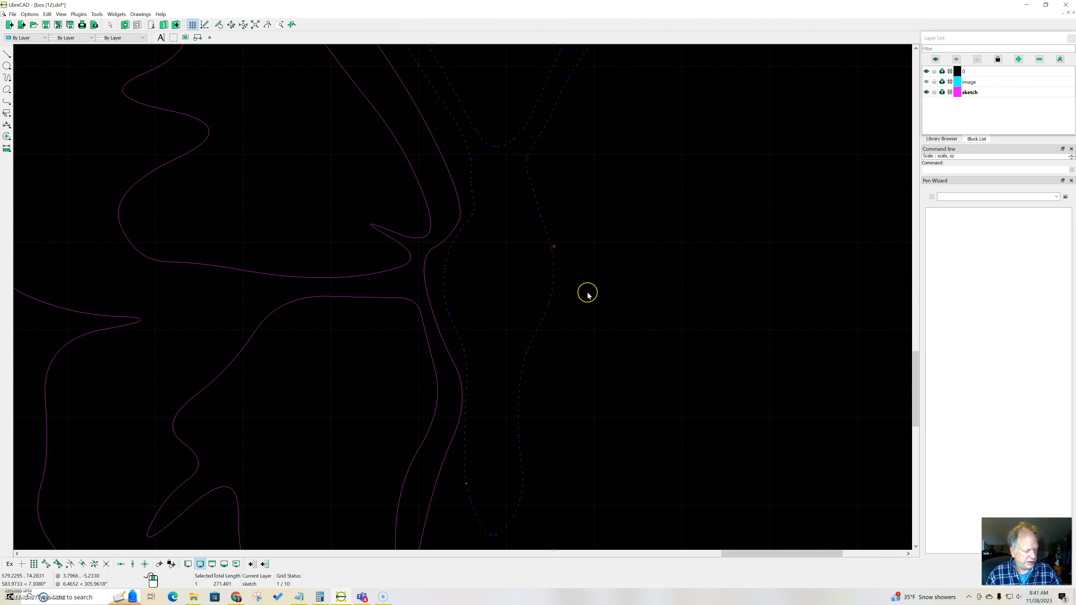
Step: Change the color attribute of the upper and lower inner wing splines to Yellow
{"action": "scroll", "coordinate": [588, 296], "scroll_direction": "down", "scroll_amount": 4}
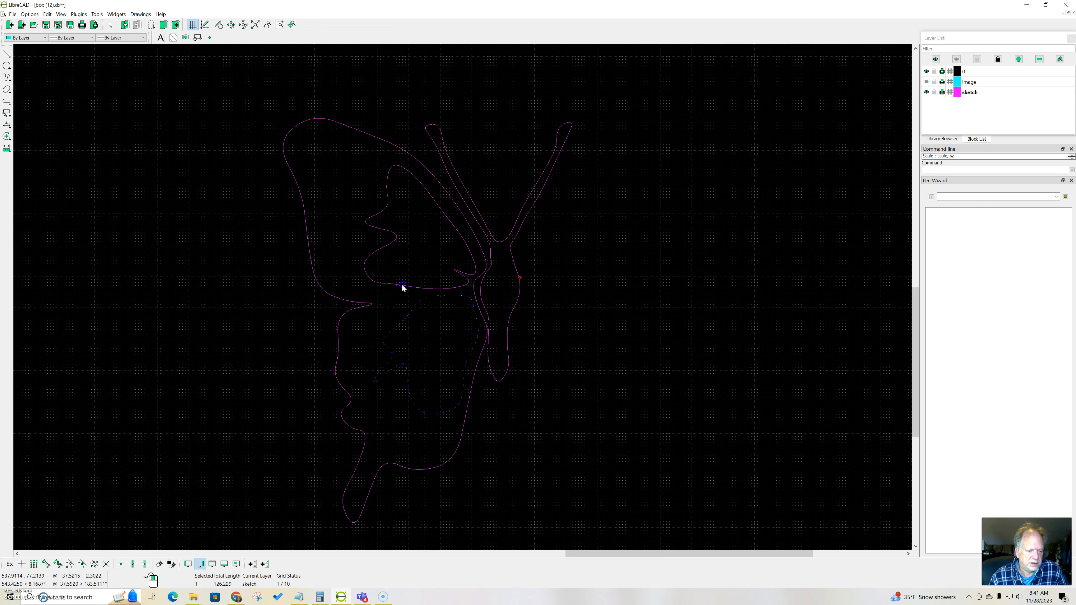
{"action": "right_click", "coordinate": [433, 260]}
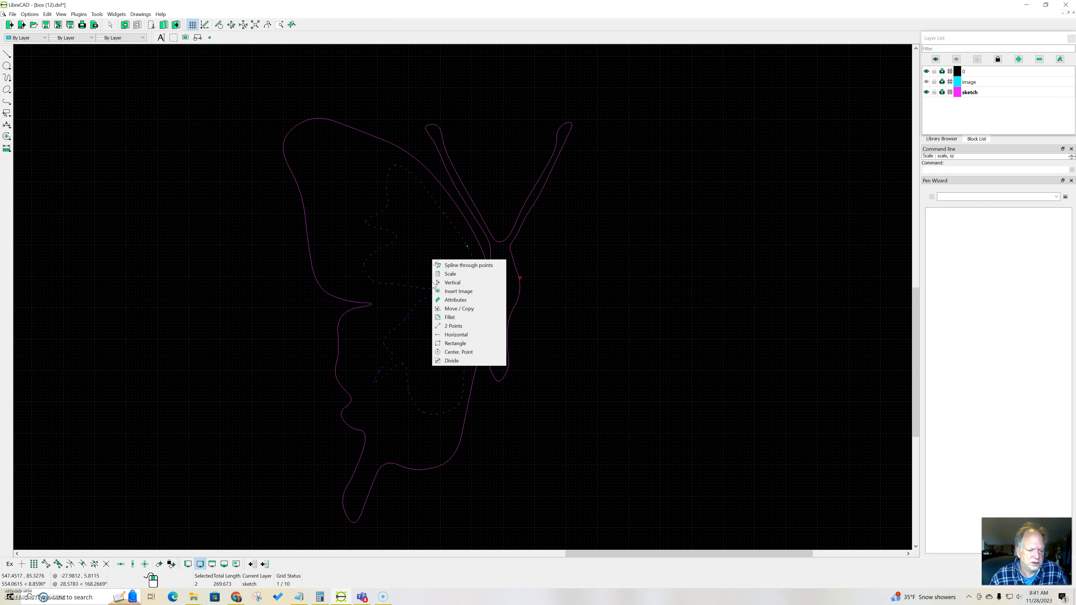
{"action": "left_click", "coordinate": [453, 304]}
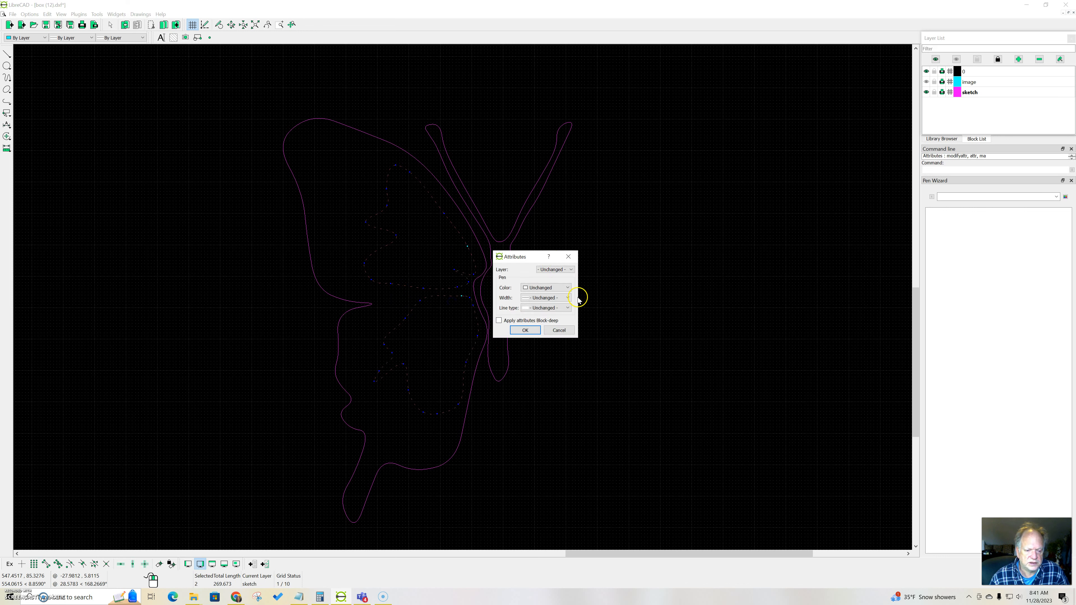
{"action": "left_click", "coordinate": [568, 288]}
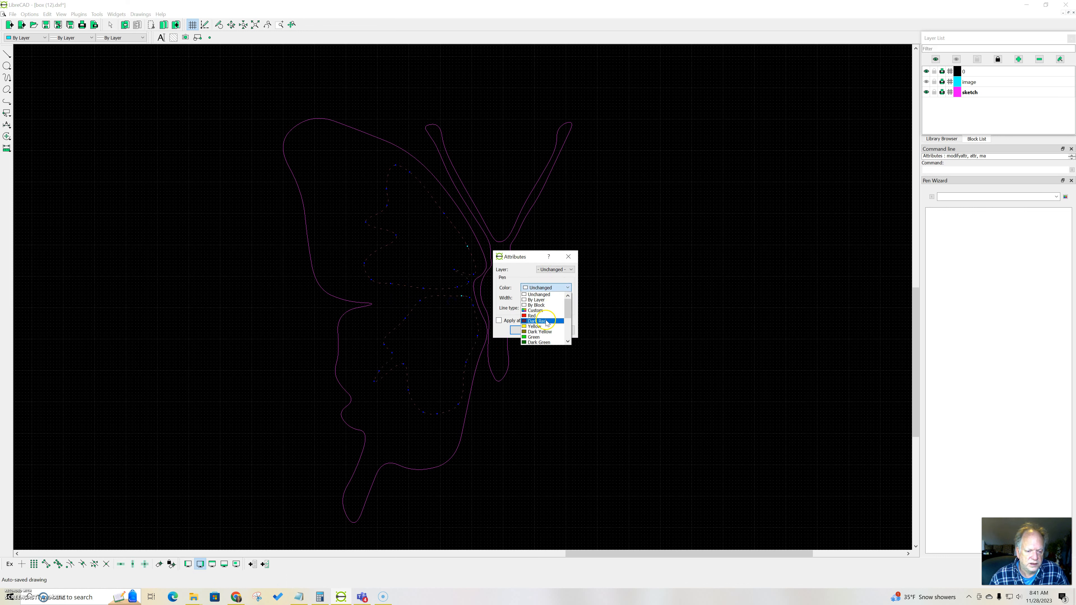
{"action": "left_click", "coordinate": [546, 327]}
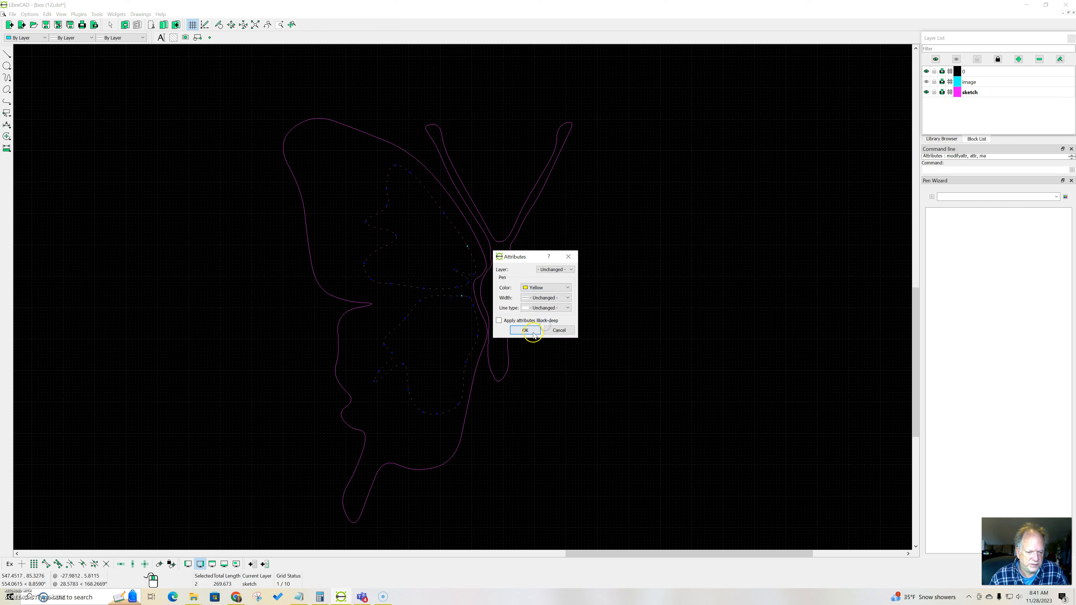
{"action": "left_click", "coordinate": [525, 330]}
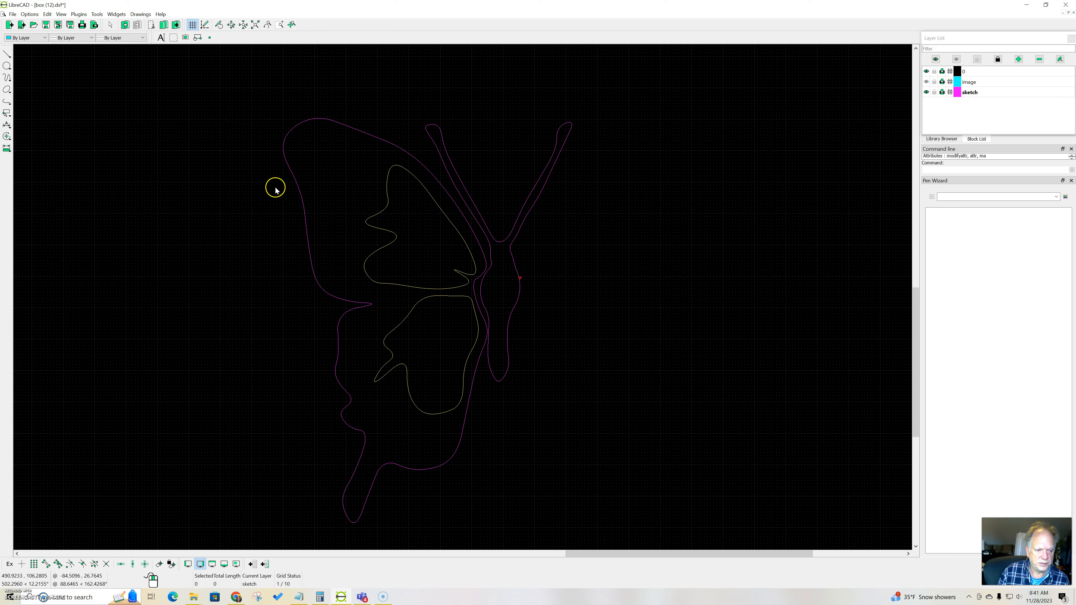
Step: Make 2 multiple copies of the upper inner wing spline, each offset about 4.5 units up and to the left
{"action": "left_click", "coordinate": [435, 288]}
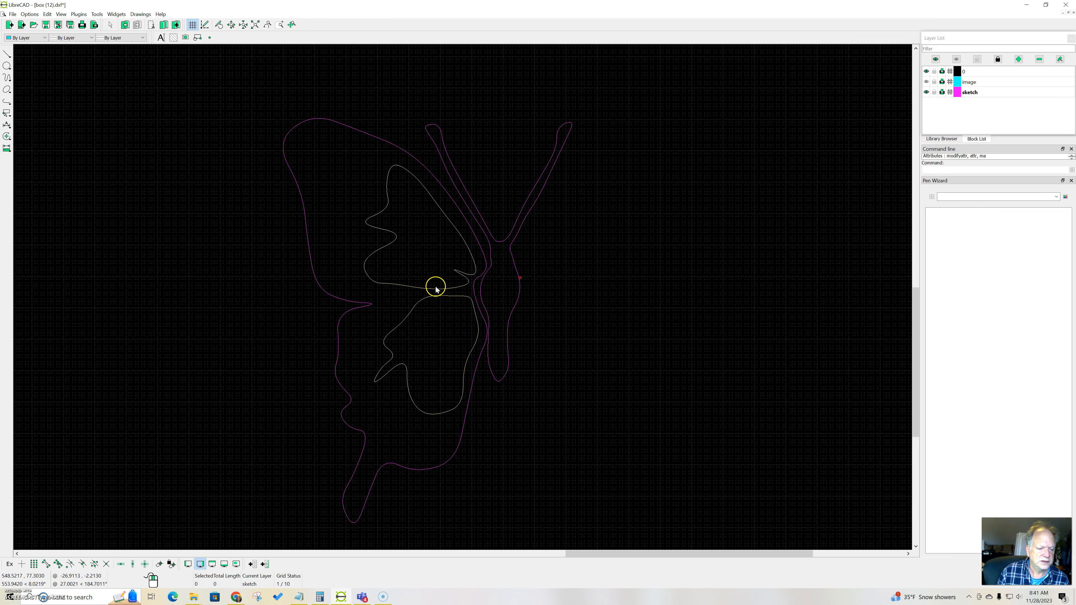
{"action": "left_click_drag", "start_coordinate": [416, 289], "coordinate": [396, 288]}
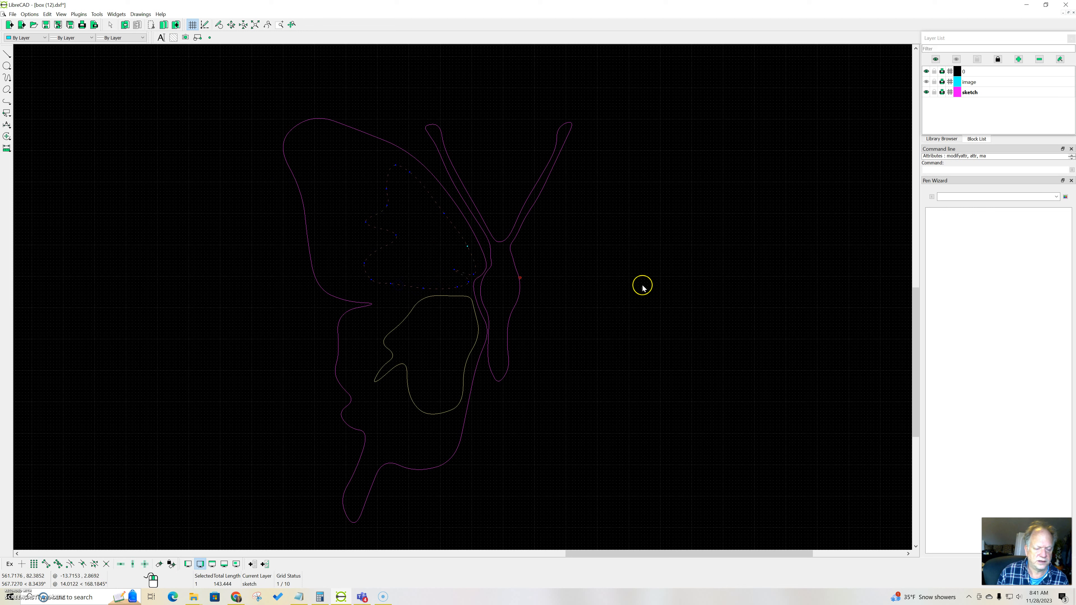
{"action": "right_click", "coordinate": [690, 286]}
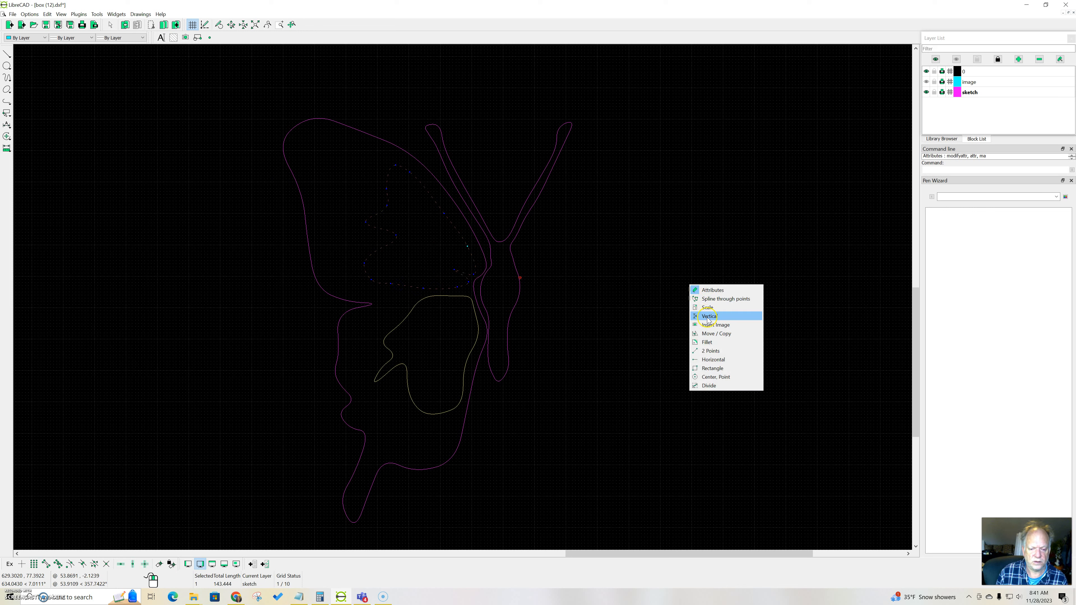
{"action": "left_click", "coordinate": [716, 333]}
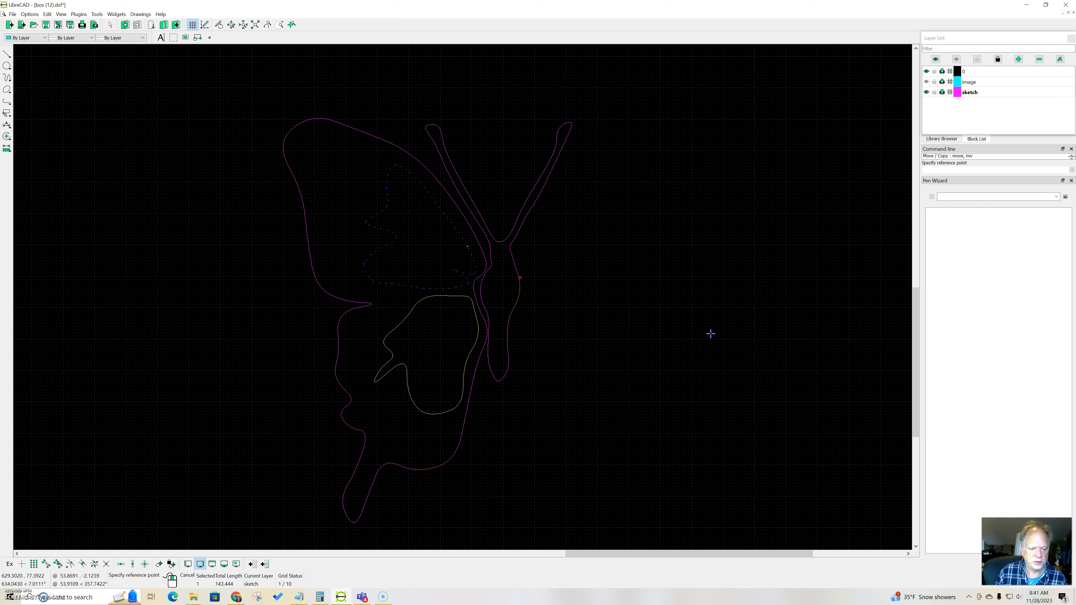
{"action": "left_click", "coordinate": [455, 269]}
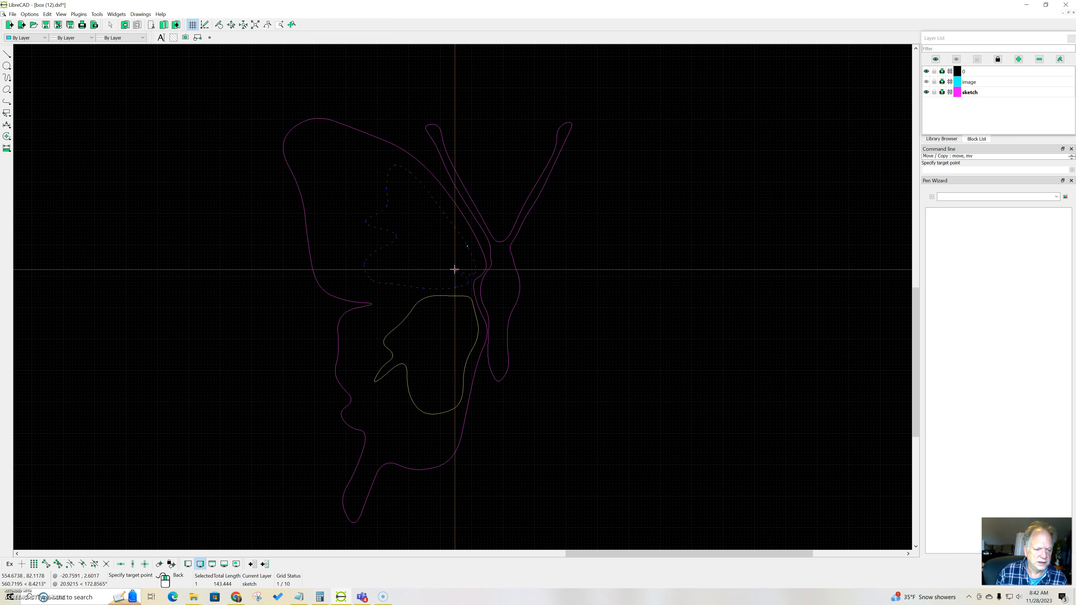
{"action": "left_click", "coordinate": [443, 261]}
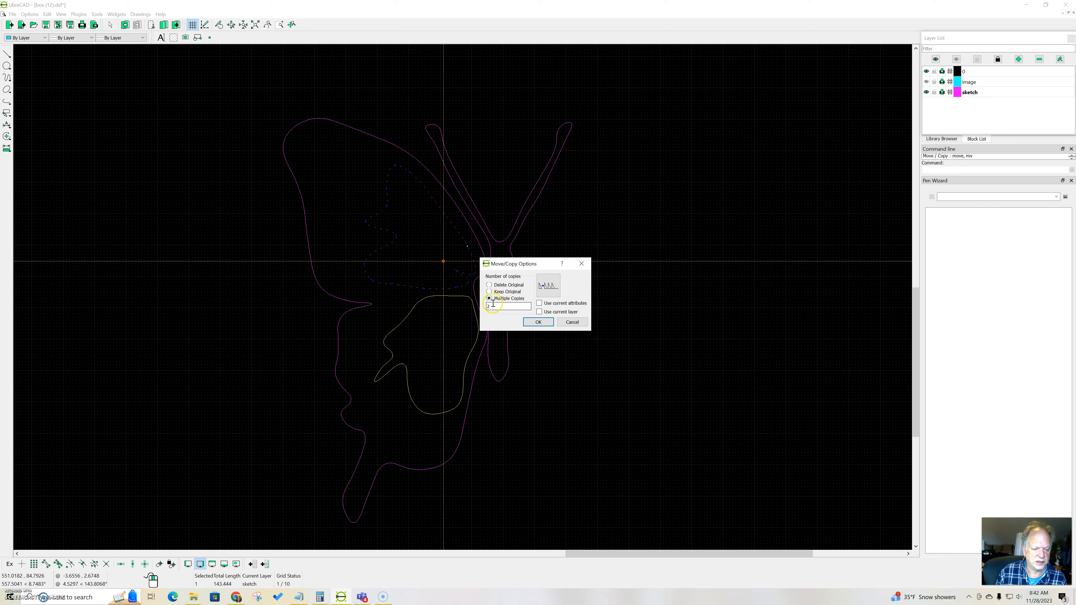
{"action": "left_click", "coordinate": [539, 322]}
{"action": "left_click", "coordinate": [545, 319]}
Step: Make 2 multiple copies of the lower inner wing spline, each offset about 3.6 units down and to the left
{"action": "left_click", "coordinate": [414, 406]}
{"action": "left_click", "coordinate": [425, 414]}
{"action": "left_click", "coordinate": [441, 415]}
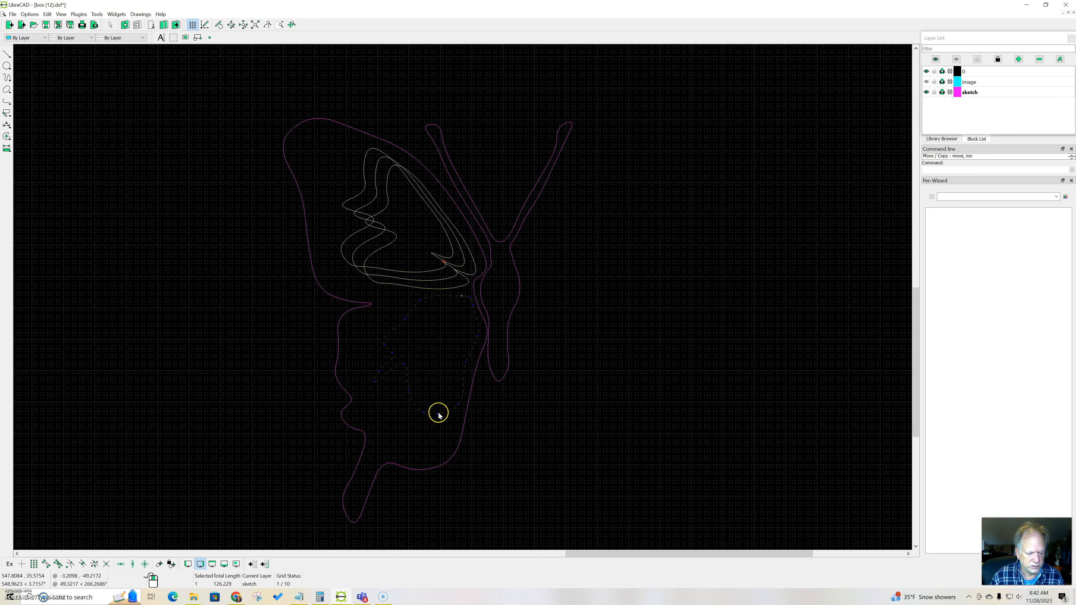
{"action": "right_click", "coordinate": [455, 329]}
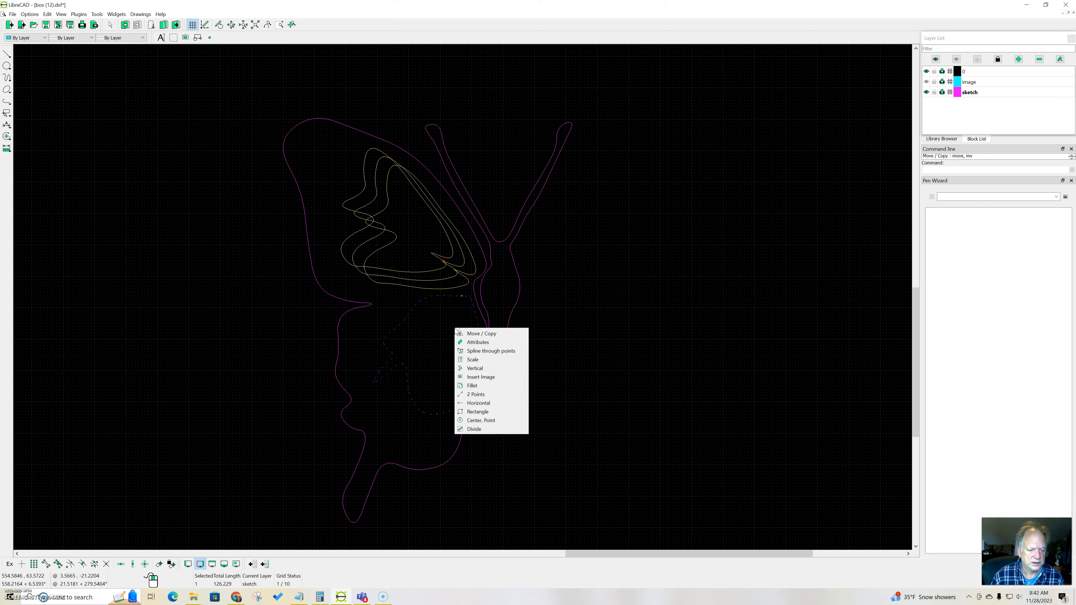
{"action": "left_click", "coordinate": [462, 333]}
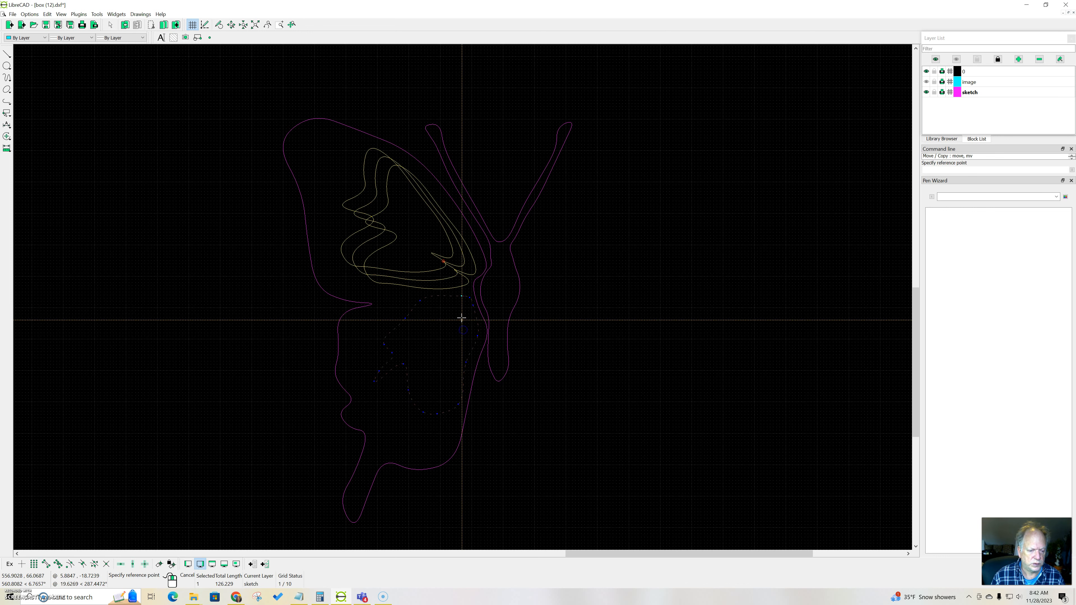
{"action": "left_click", "coordinate": [471, 300]}
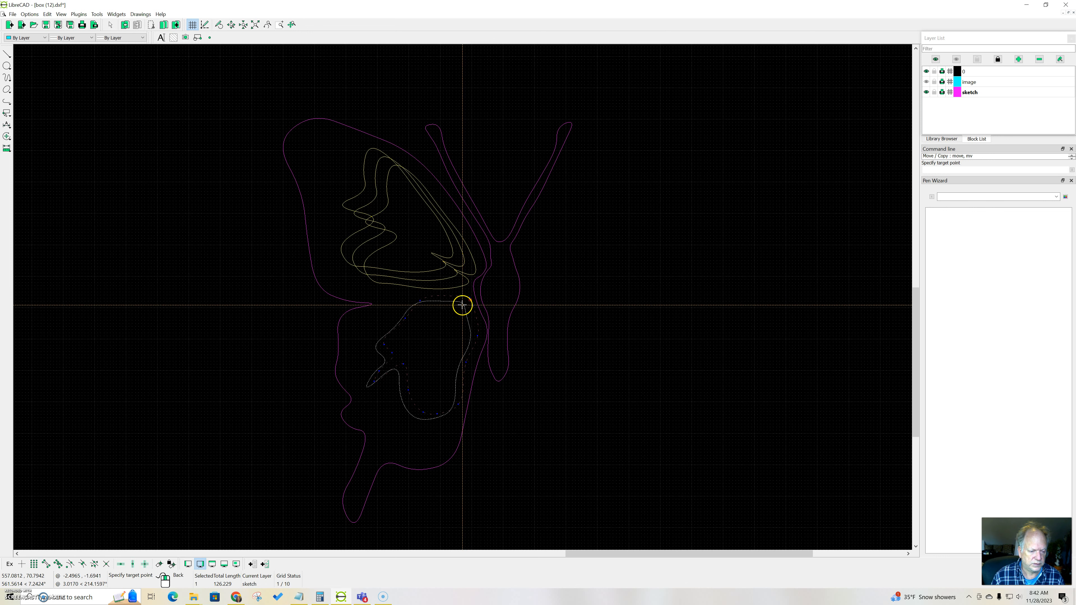
{"action": "left_click", "coordinate": [461, 306]}
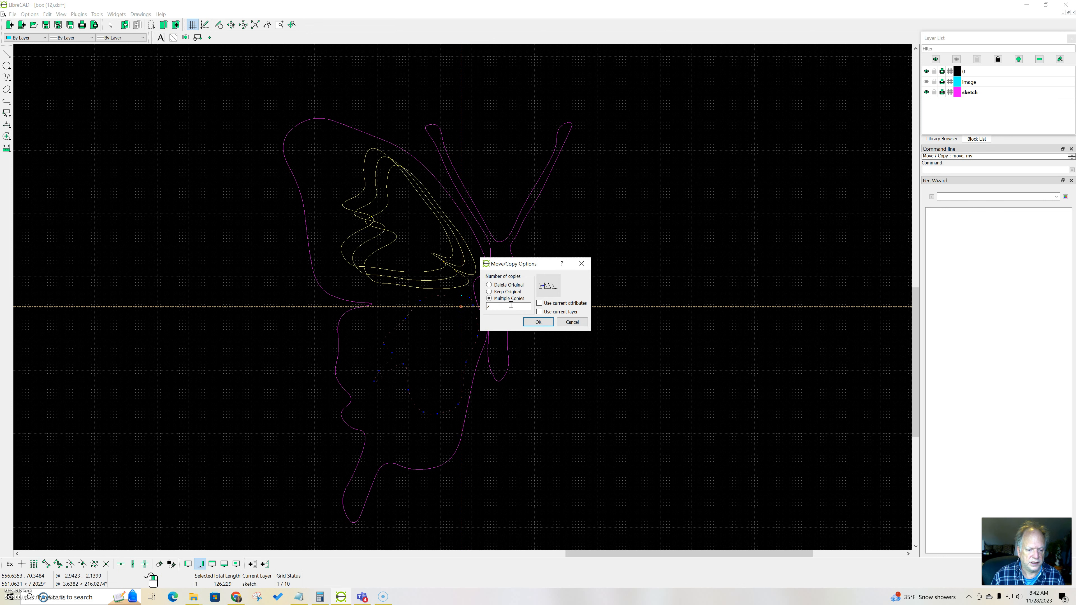
{"action": "left_click", "coordinate": [539, 323]}
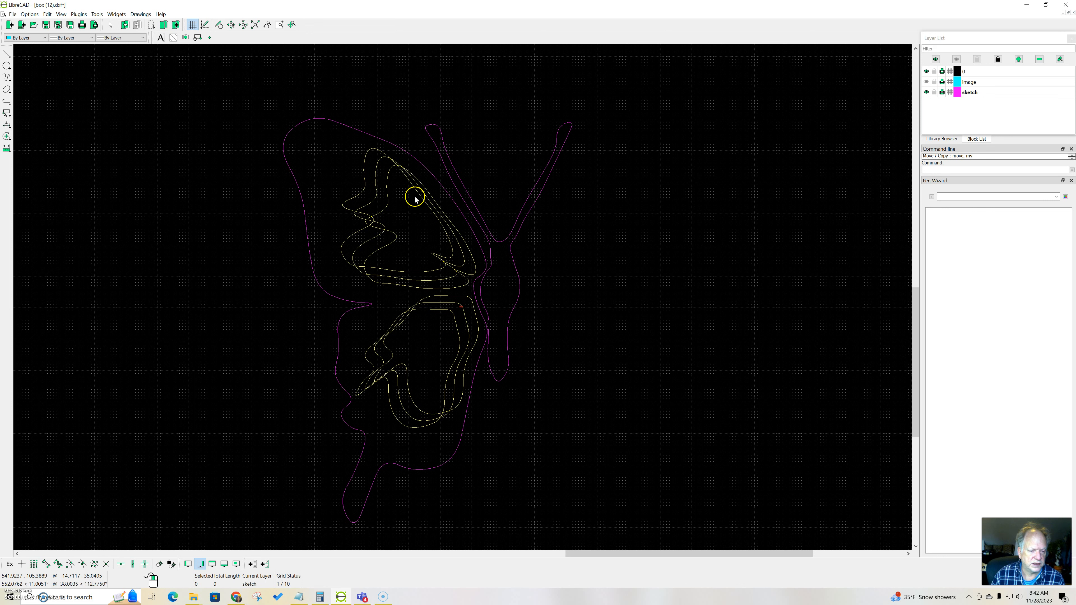
Step: Mirror the left wing outline and its six inner wing splines across a vertical line through the body's center, keeping the original
{"action": "left_click", "coordinate": [437, 218]}
{"action": "left_click", "coordinate": [447, 223]}
{"action": "left_click", "coordinate": [455, 230]}
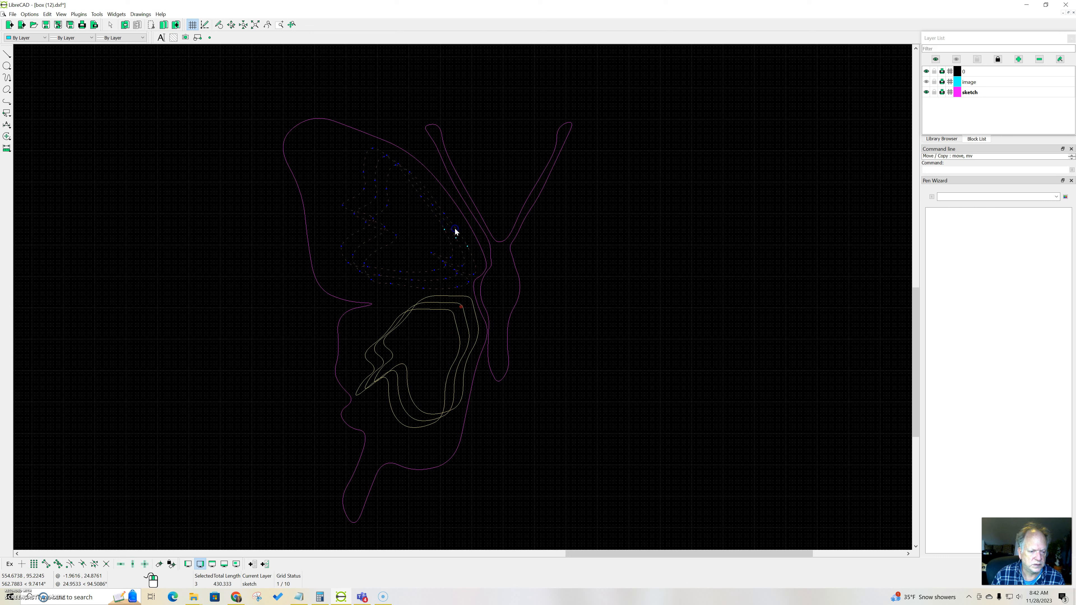
{"action": "left_click", "coordinate": [453, 202]}
{"action": "left_click_drag", "start_coordinate": [452, 368], "coordinate": [458, 374]}
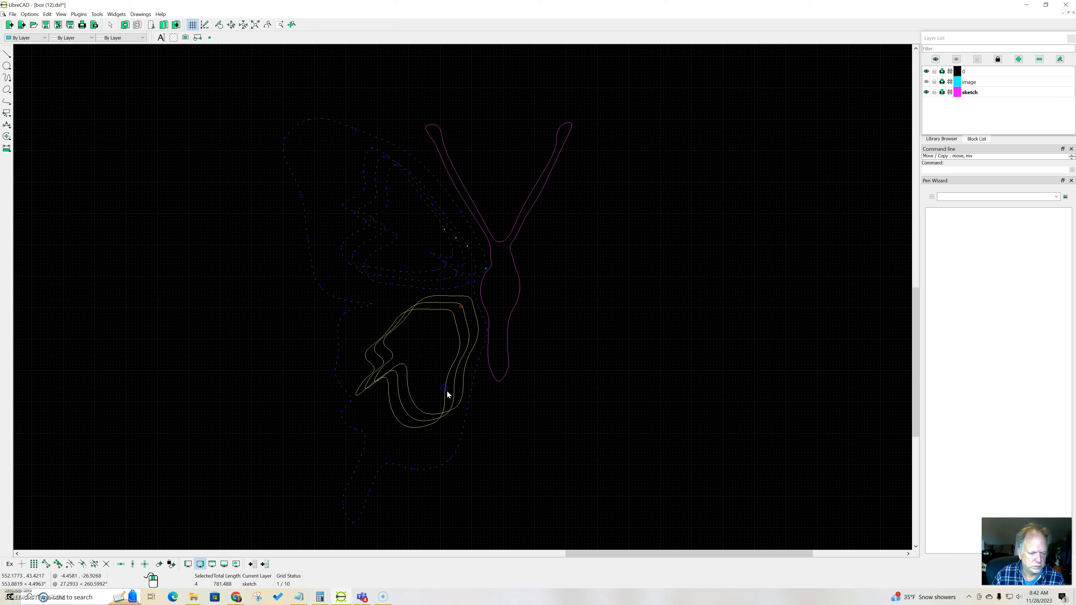
{"action": "left_click", "coordinate": [445, 408]}
{"action": "left_click", "coordinate": [452, 417]}
{"action": "left_click", "coordinate": [445, 421]}
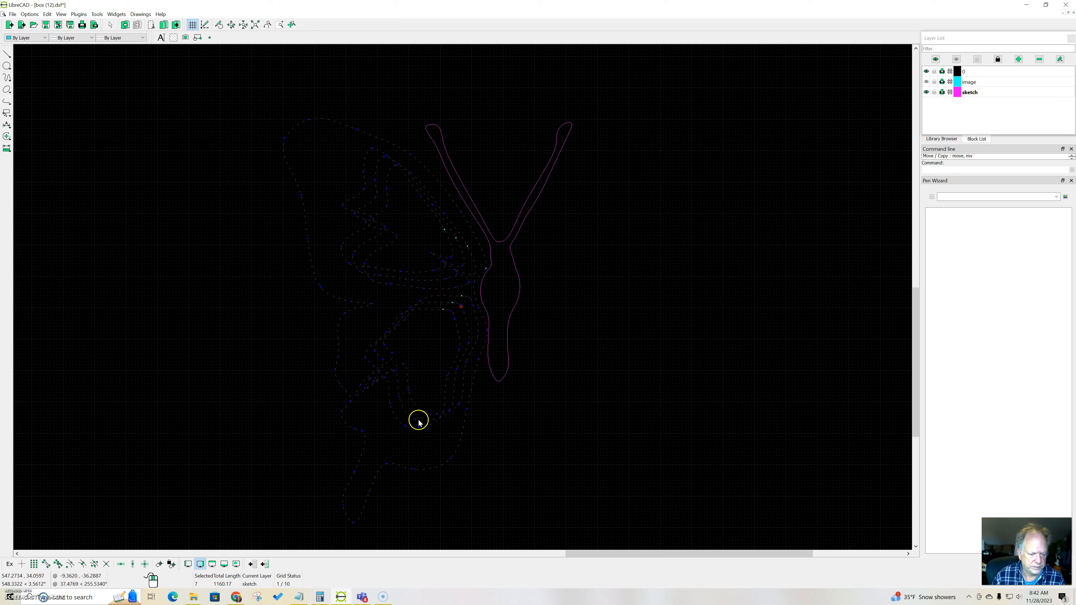
{"action": "left_click", "coordinate": [7, 137]}
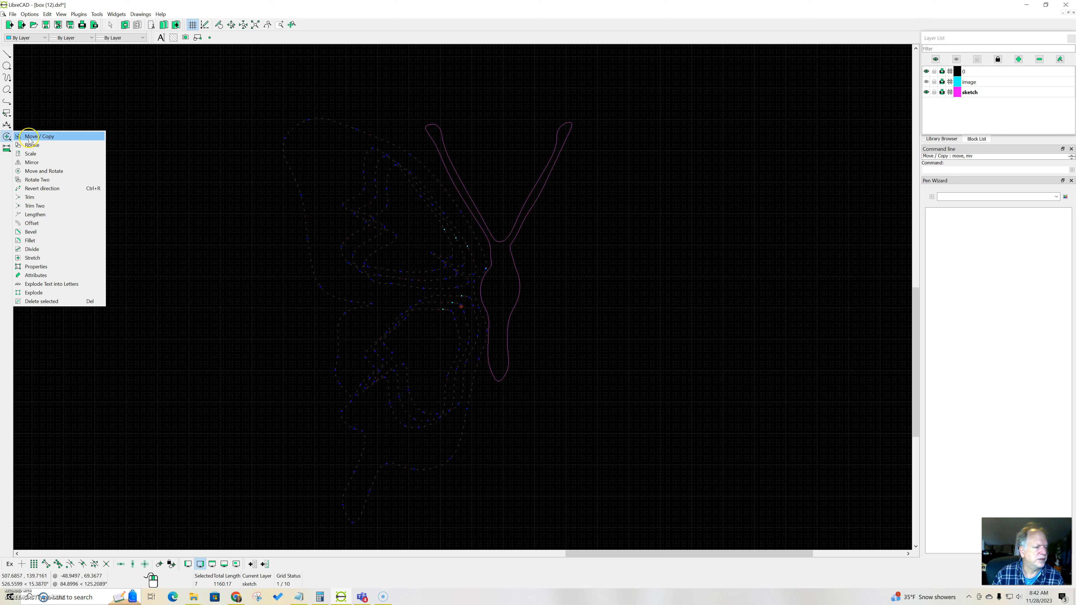
{"action": "left_click", "coordinate": [44, 162]}
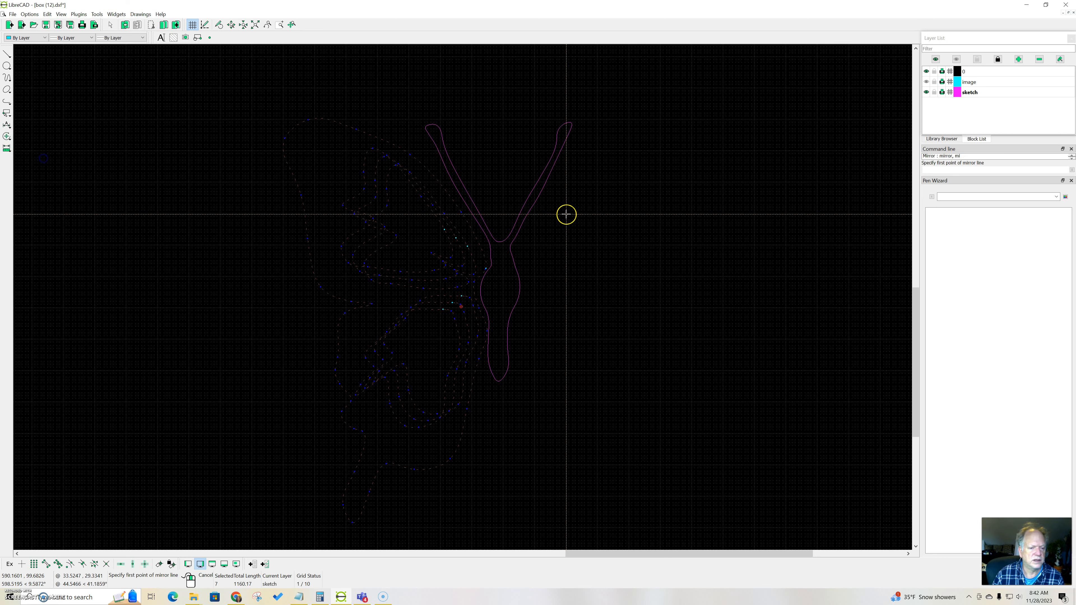
{"action": "left_click", "coordinate": [500, 201]}
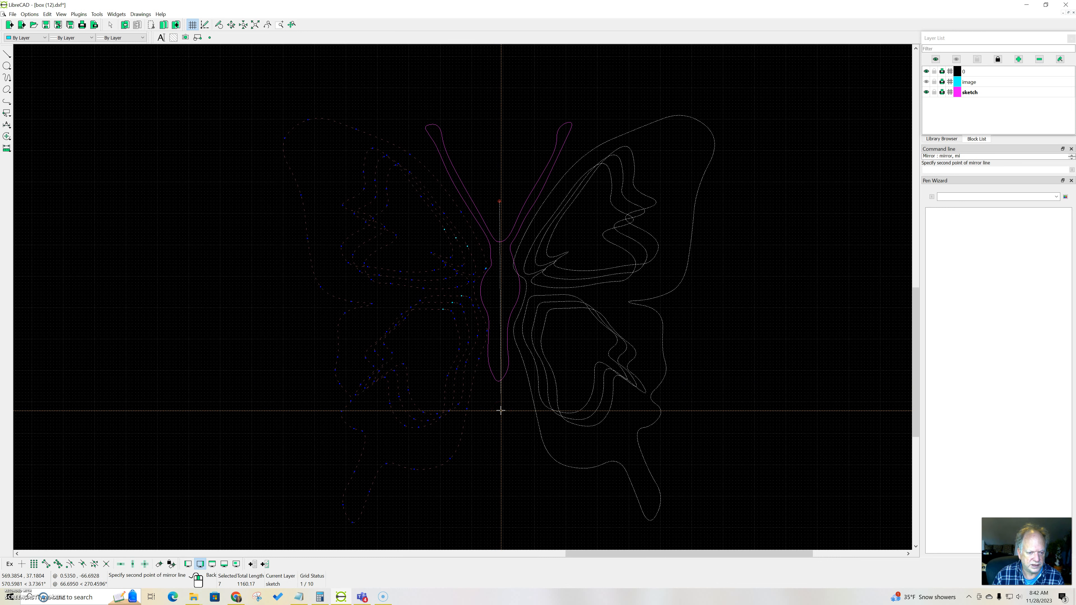
{"action": "left_click", "coordinate": [500, 410]}
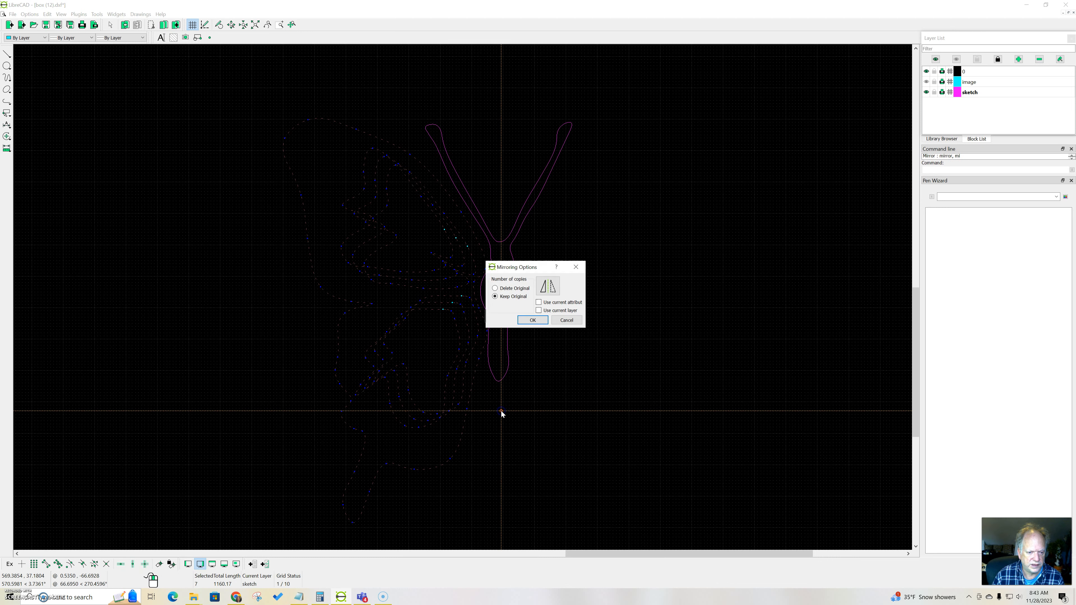
{"action": "left_click", "coordinate": [533, 321]}
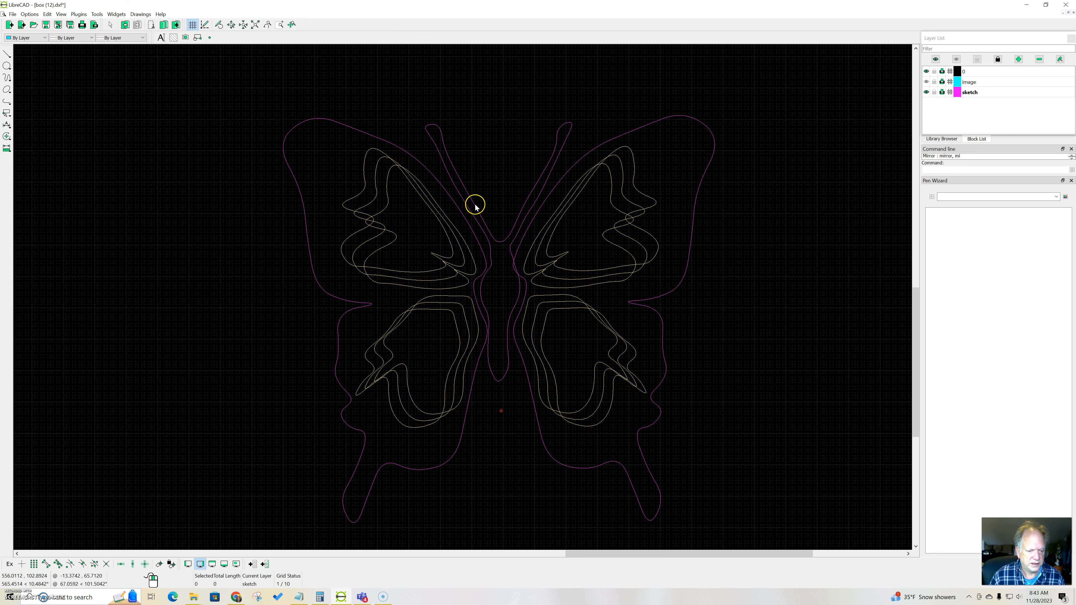
Step: Reshape the body spline's right edge just above the bulge by moving three control points slightly inward, smoothing the neck
{"action": "left_click", "coordinate": [510, 302]}
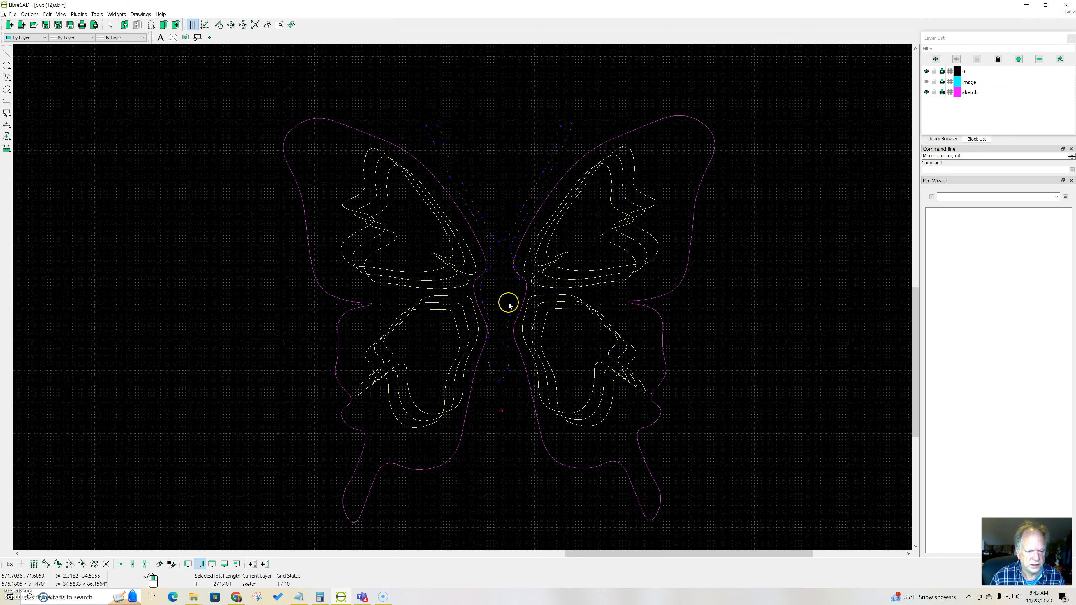
{"action": "scroll", "coordinate": [511, 250], "scroll_direction": "up", "scroll_amount": 7}
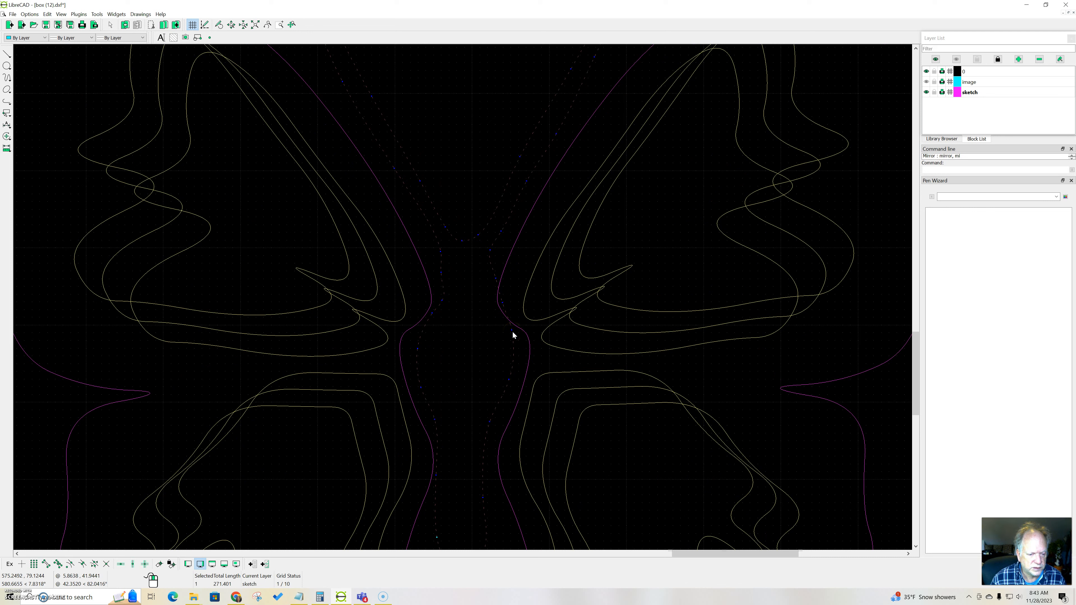
{"action": "left_click", "coordinate": [512, 331]}
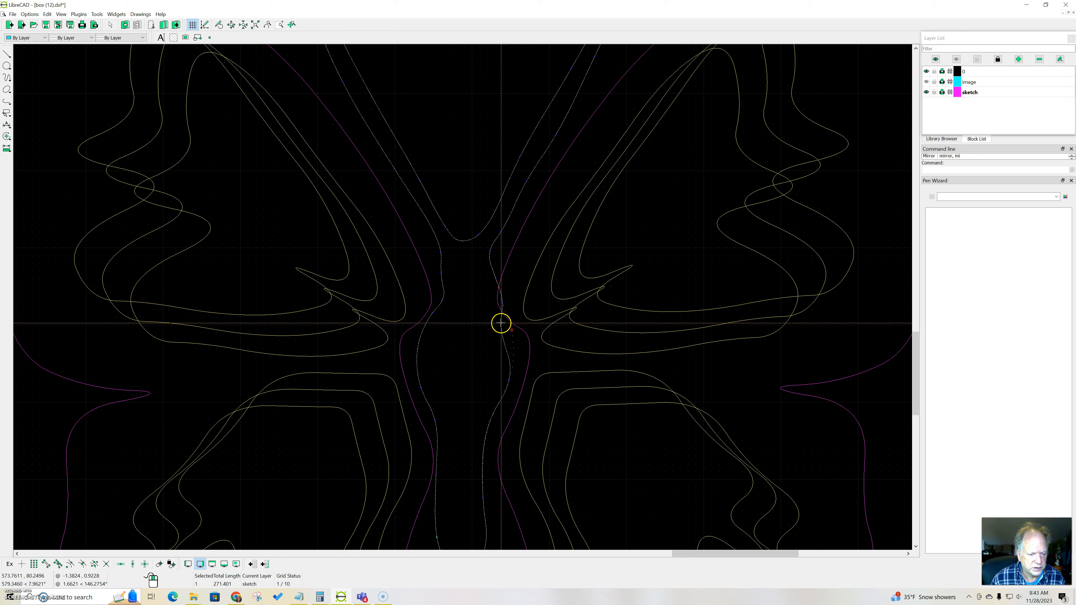
{"action": "left_click", "coordinate": [502, 325]}
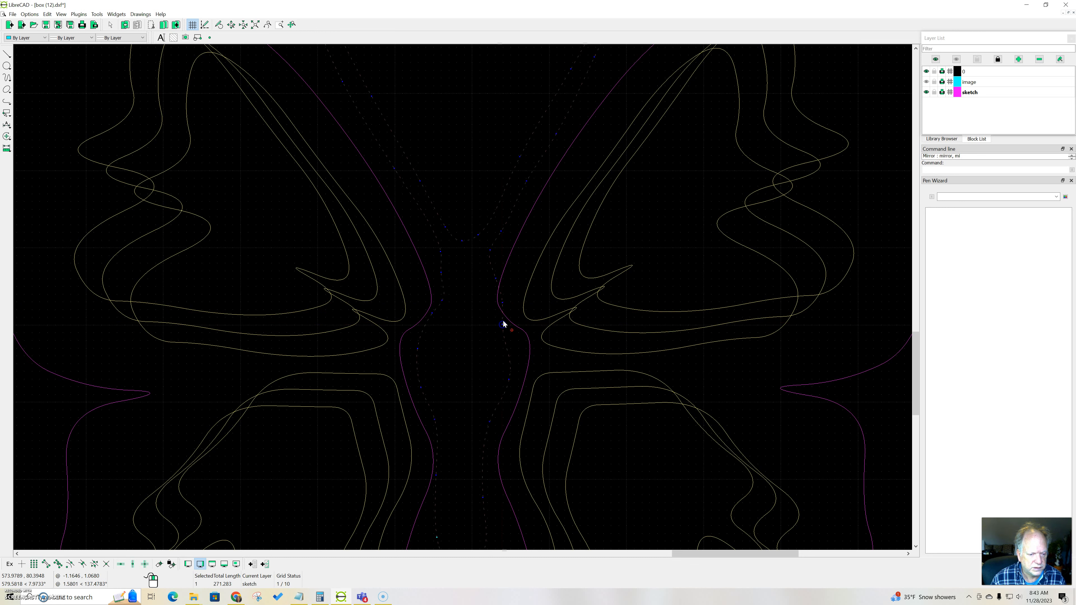
{"action": "left_click", "coordinate": [503, 304]}
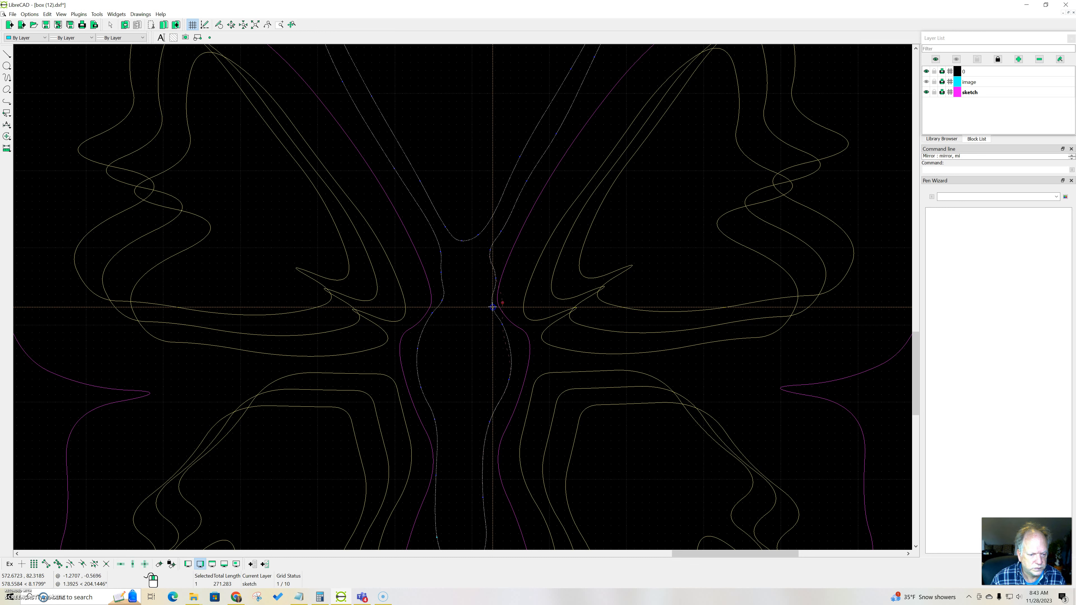
{"action": "left_click", "coordinate": [493, 306]}
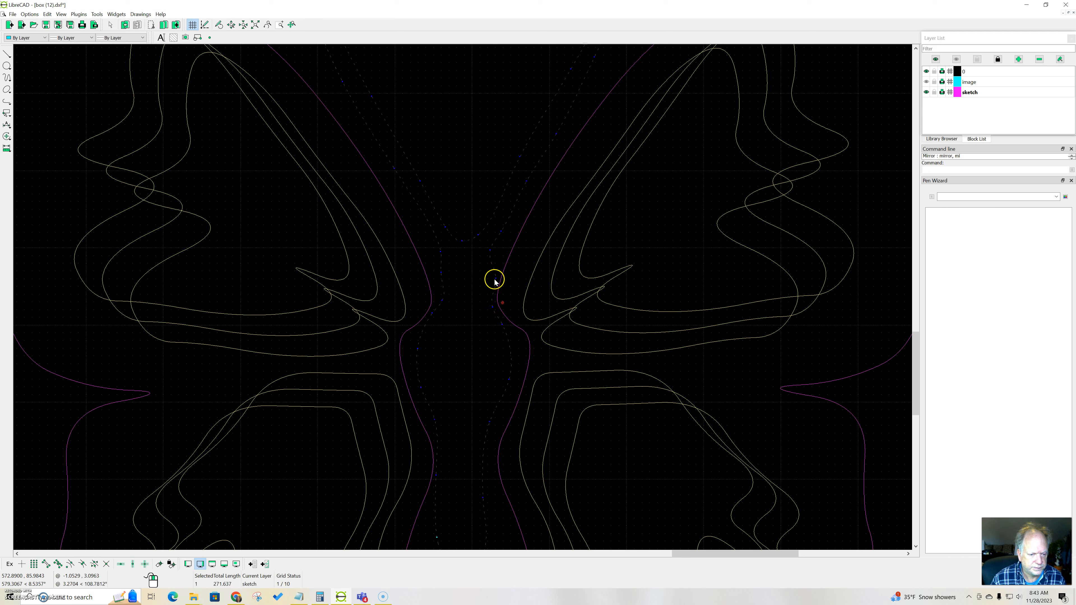
{"action": "left_click", "coordinate": [495, 279]}
{"action": "left_click", "coordinate": [493, 281]}
{"action": "key", "text": "Escape"}
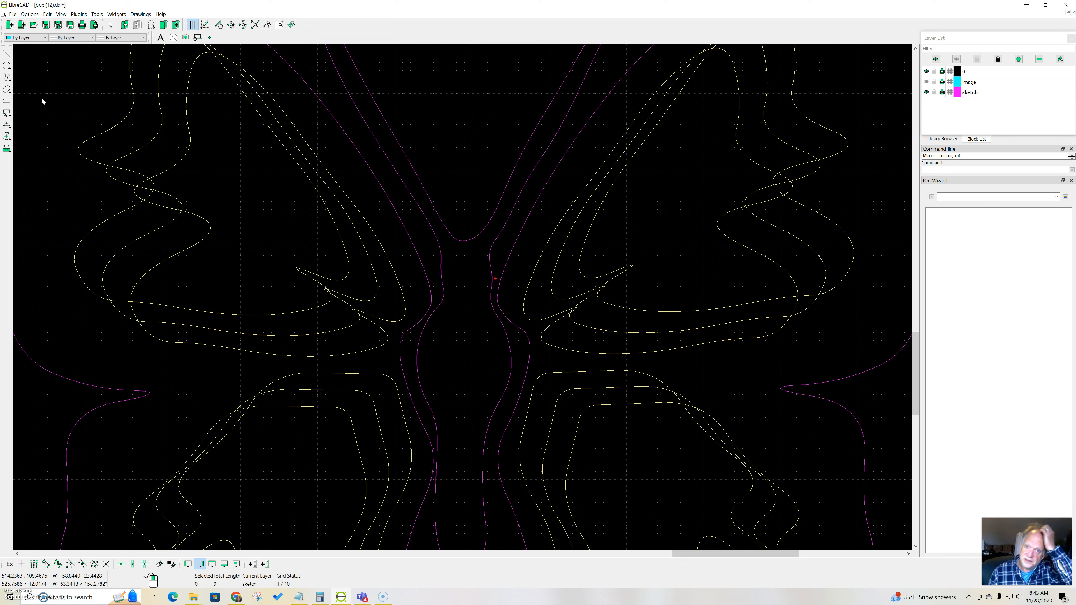
{"action": "left_click", "coordinate": [37, 71]}
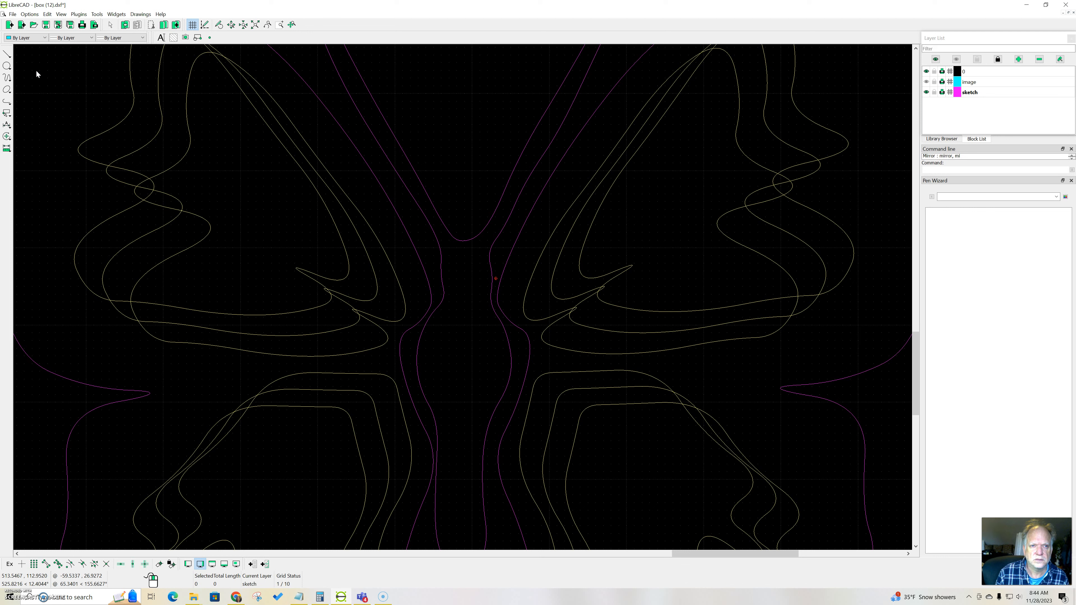
{"action": "left_click", "coordinate": [45, 72]}
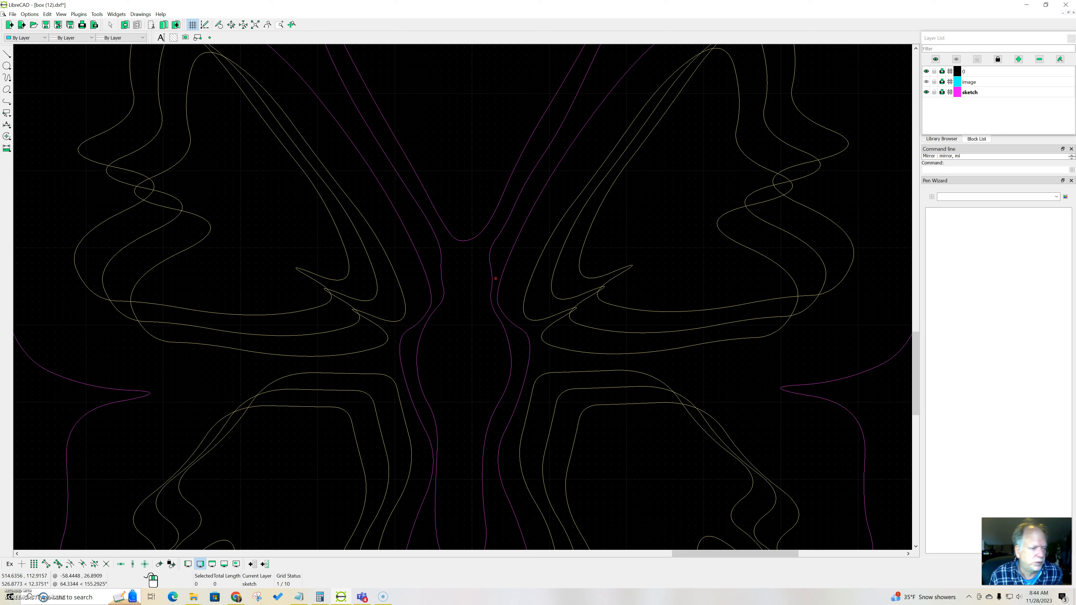
{"action": "left_click", "coordinate": [12, 64]}
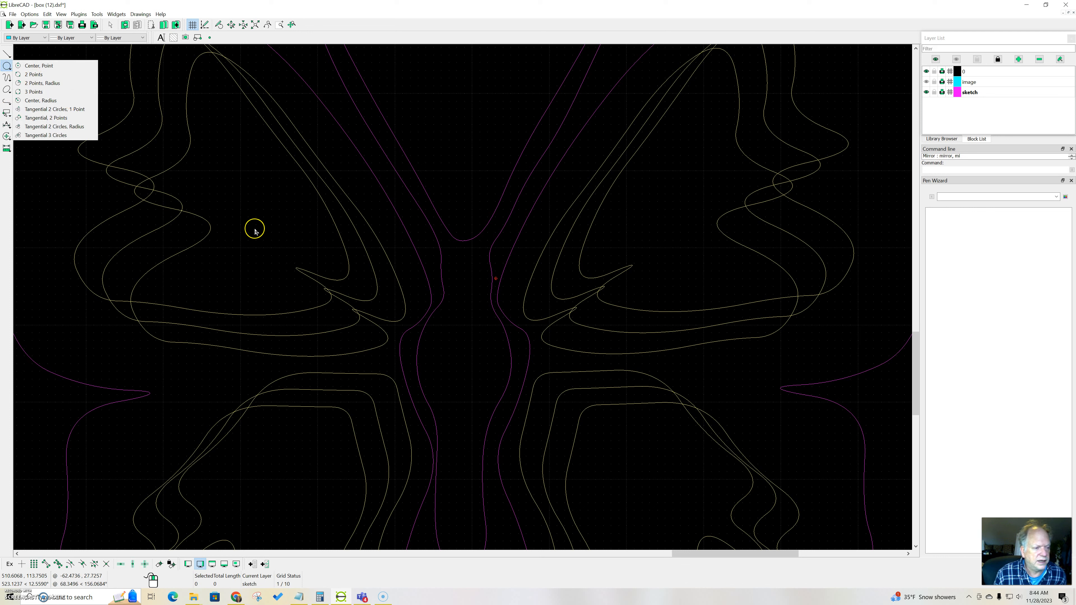
{"action": "left_click", "coordinate": [38, 65]}
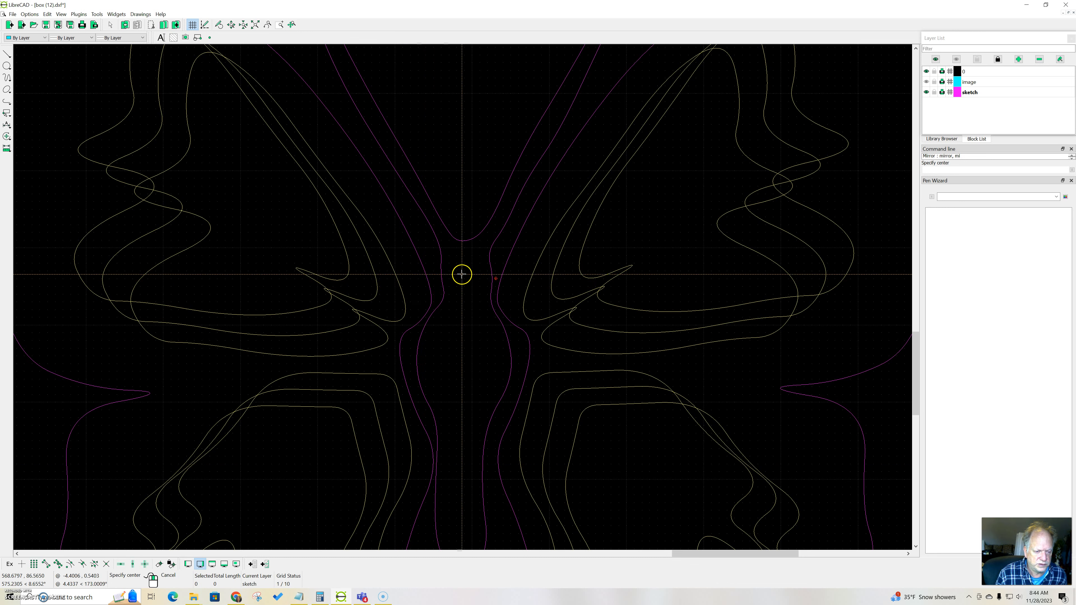
{"action": "right_click", "coordinate": [430, 283]}
Step: Reshape the left wing outline beside the body's neck by adjusting its control points just above the body bulge
{"action": "left_click", "coordinate": [429, 284]}
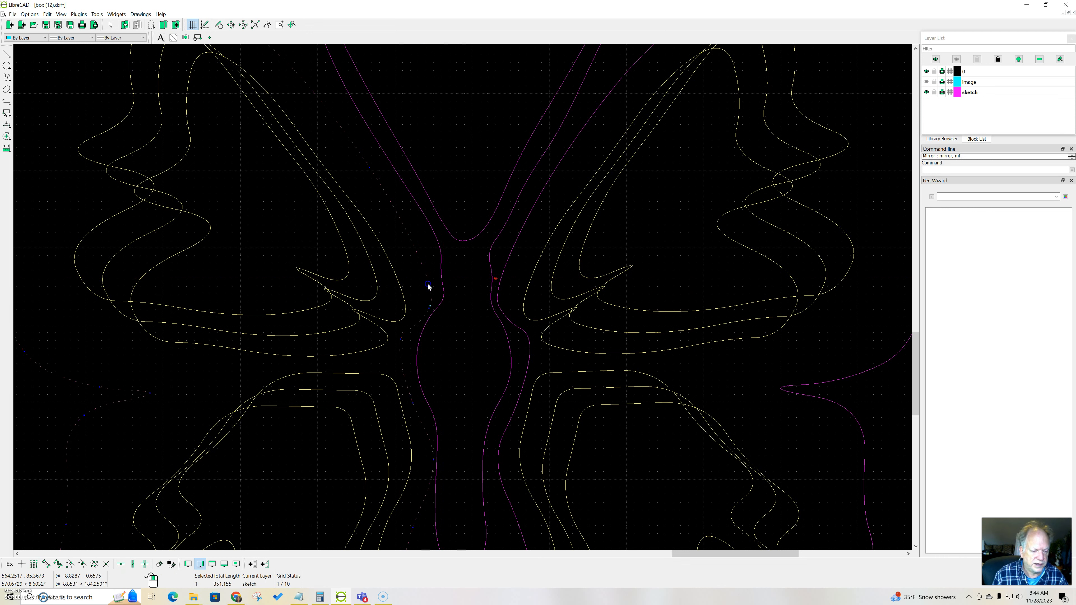
{"action": "left_click_drag", "start_coordinate": [430, 306], "coordinate": [432, 273]}
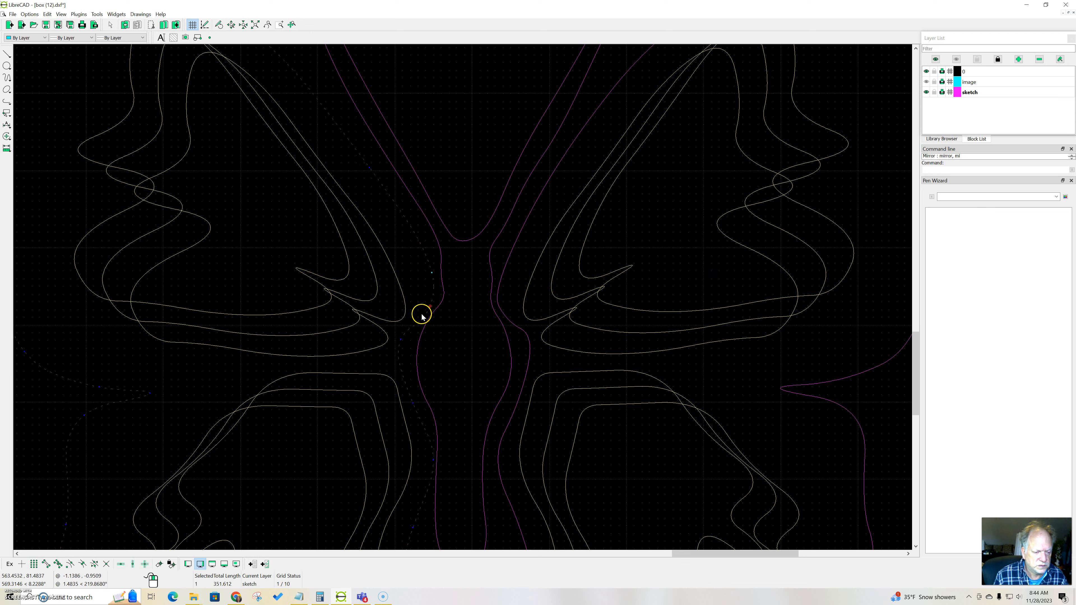
{"action": "left_click_drag", "start_coordinate": [430, 308], "coordinate": [426, 300]}
{"action": "left_click", "coordinate": [425, 299]}
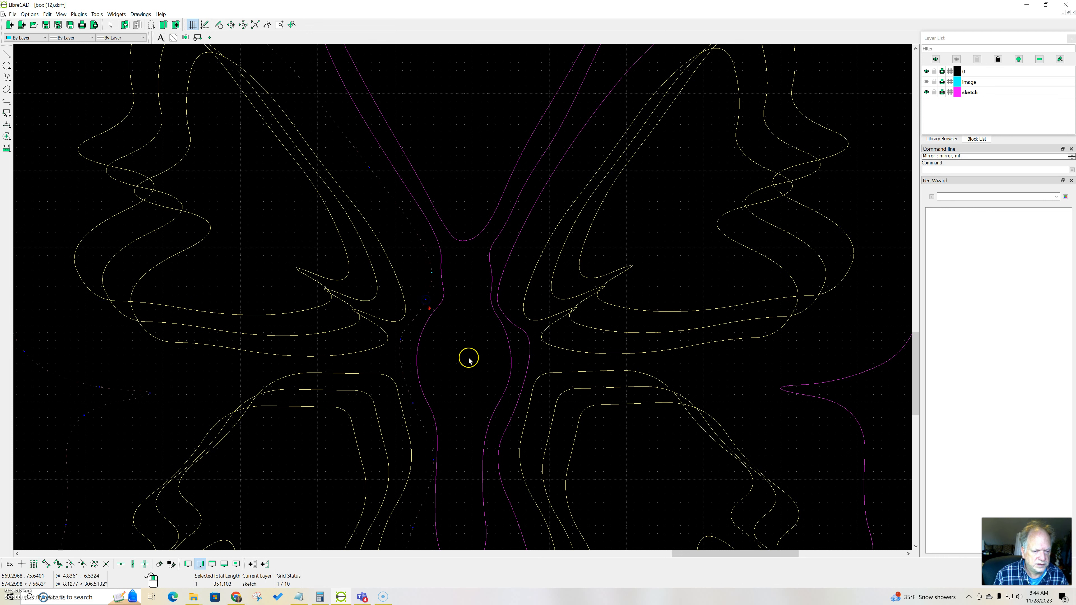
{"action": "key", "text": "Escape"}
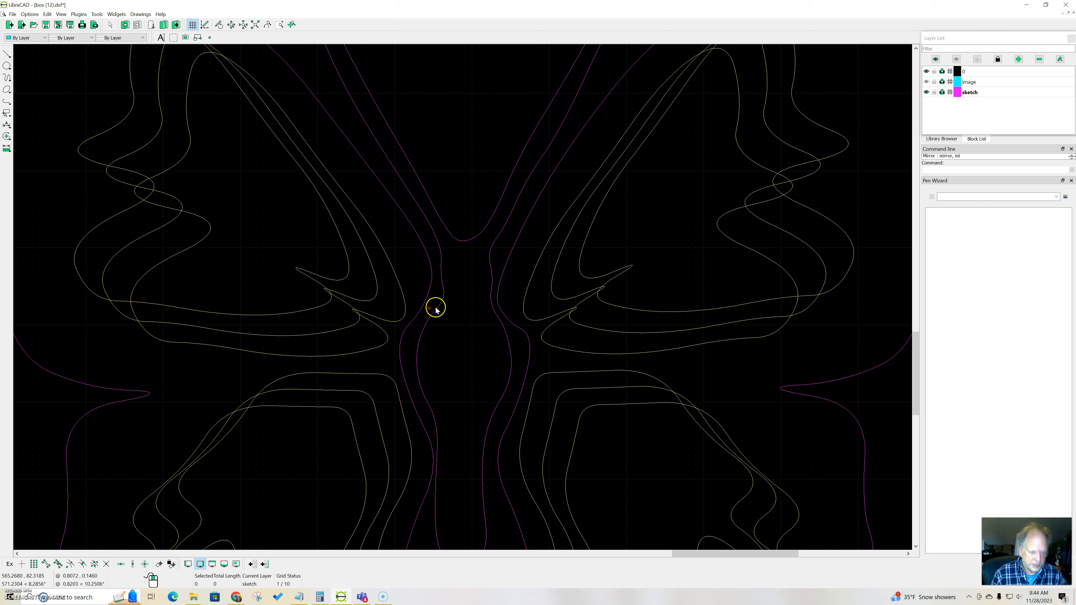
Step: Draw two circles of radius 0.6 level with the body's neck, one on the left wing and one inside the body about 5.8 units away
{"action": "right_click", "coordinate": [451, 154]}
{"action": "left_click", "coordinate": [464, 162]}
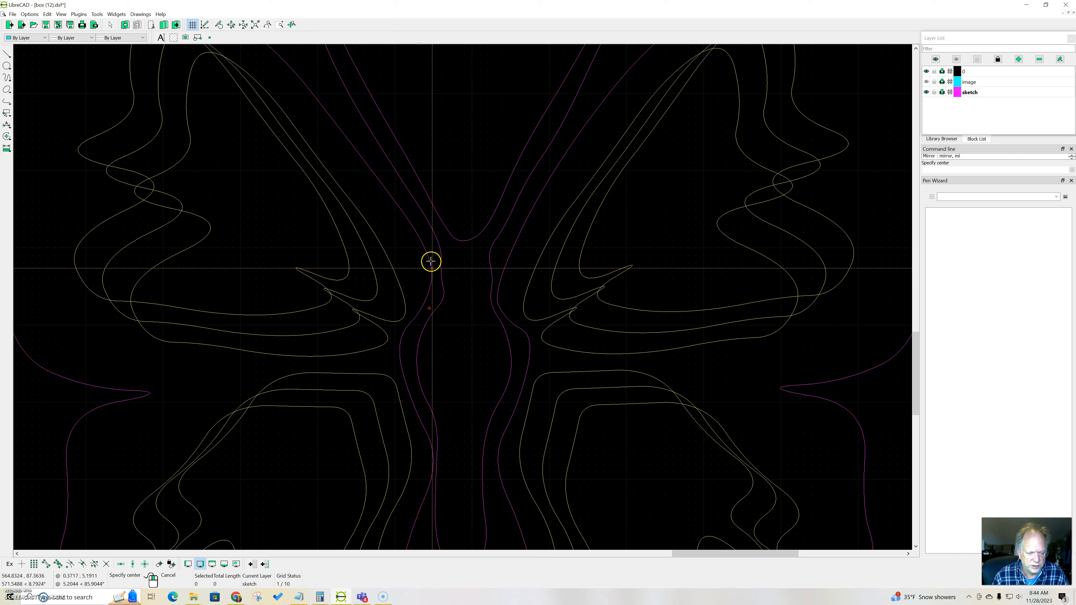
{"action": "left_click", "coordinate": [410, 272]}
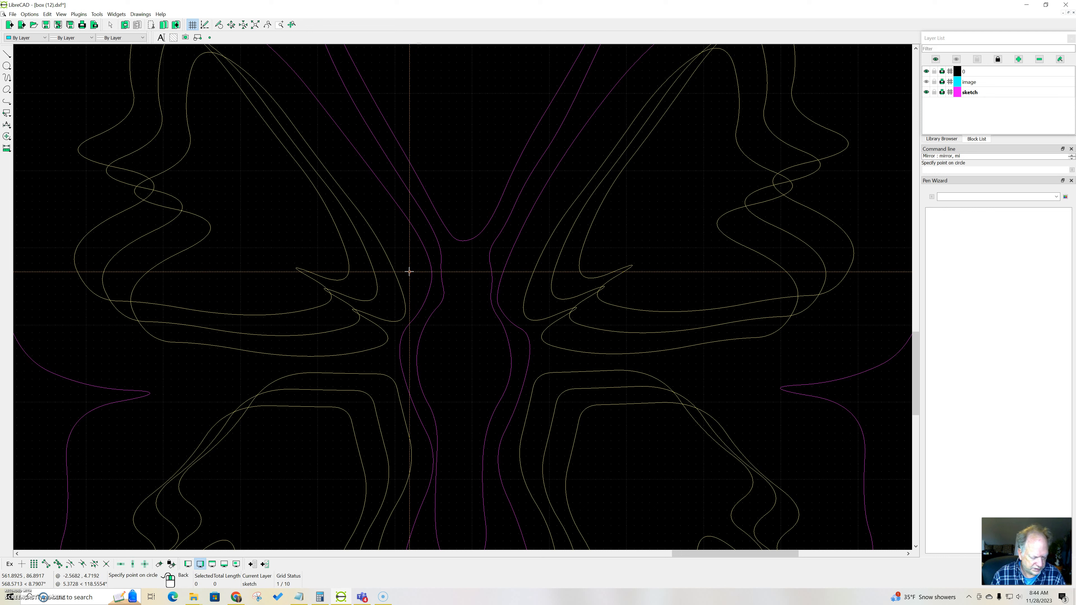
{"action": "type", "text": ".6"}
{"action": "key", "text": "Return"}
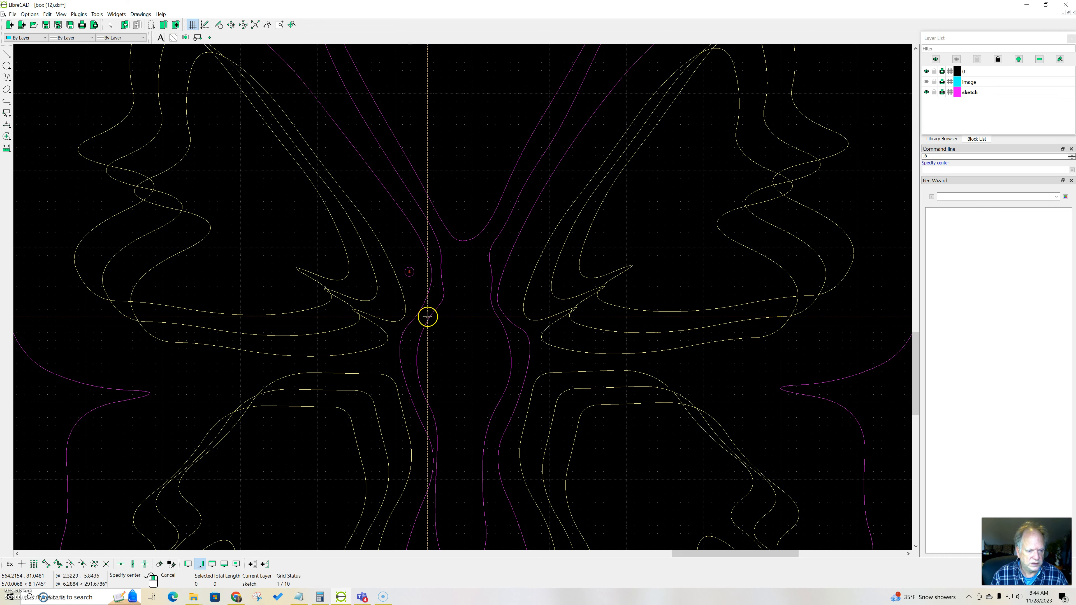
{"action": "left_click", "coordinate": [453, 271]}
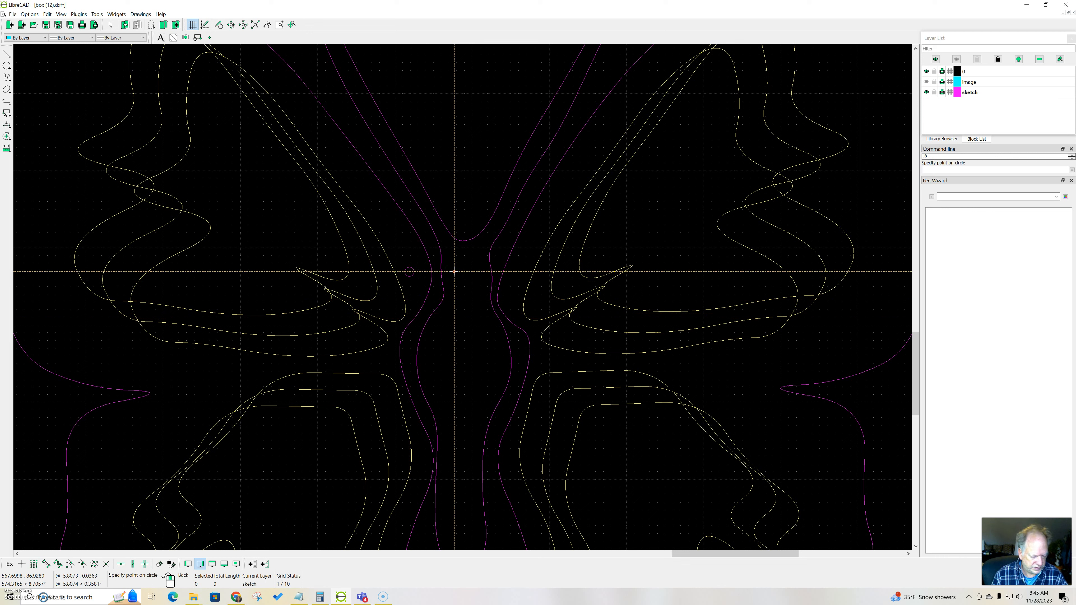
{"action": "type", "text": ".6"}
{"action": "key", "text": "Return"}
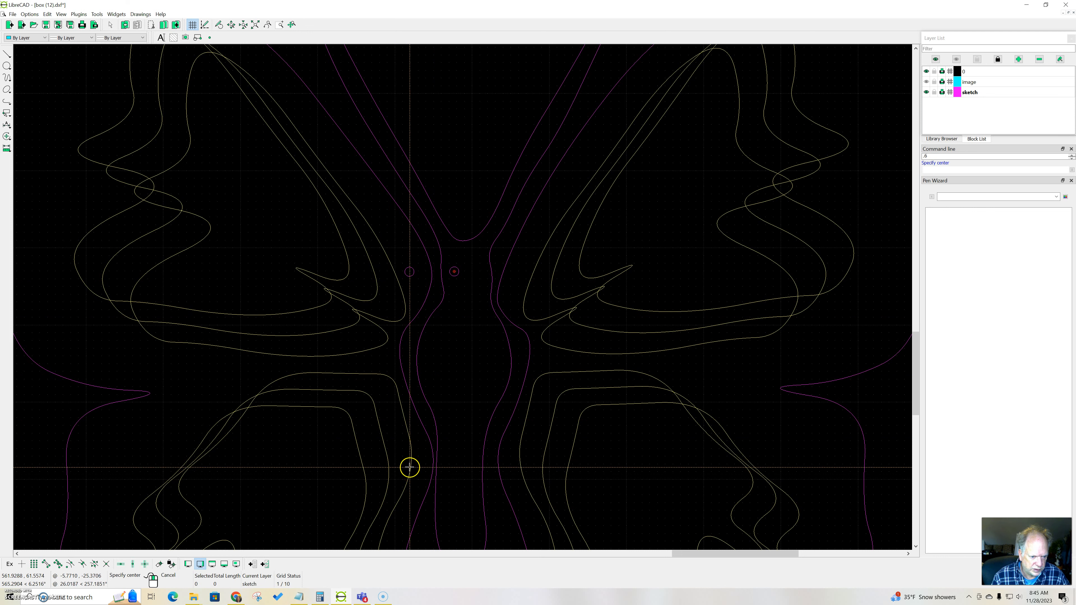
Step: Draw two circles of radius 0.6 below the body bulge, one on the left wing and one inside the body's left side
{"action": "left_click", "coordinate": [411, 467]}
{"action": "type", "text": ".6"}
{"action": "key", "text": "Return"}
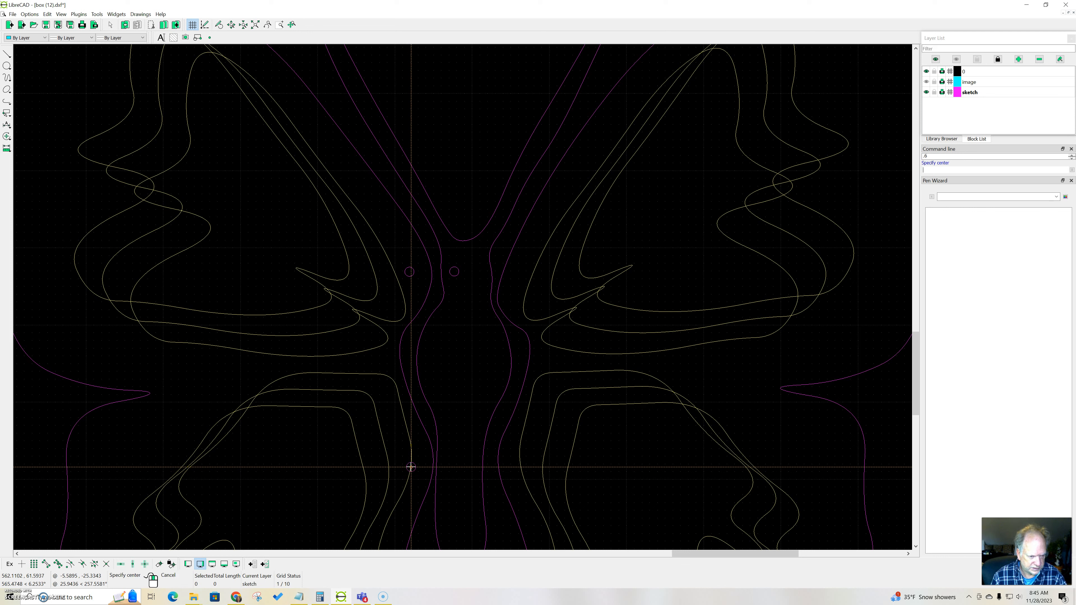
{"action": "left_click", "coordinate": [454, 469]}
{"action": "type", "text": ".6"}
{"action": "key", "text": "Return"}
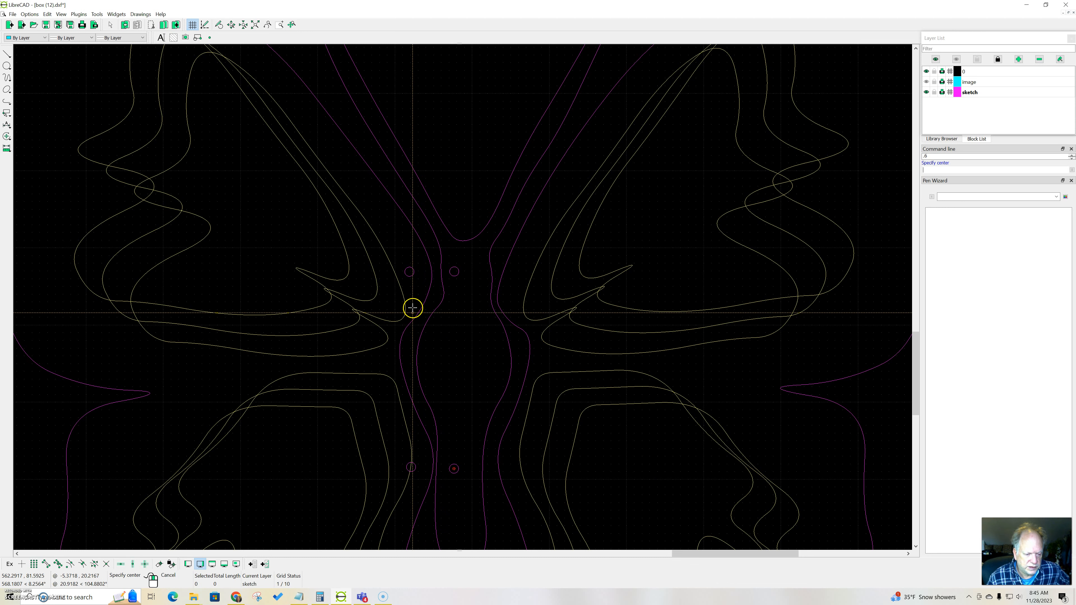
Step: Draw two circles of radius 0.6 inside the body's right side, one below the bulge and one about 25.4 units higher at the neck
{"action": "left_click", "coordinate": [471, 467]}
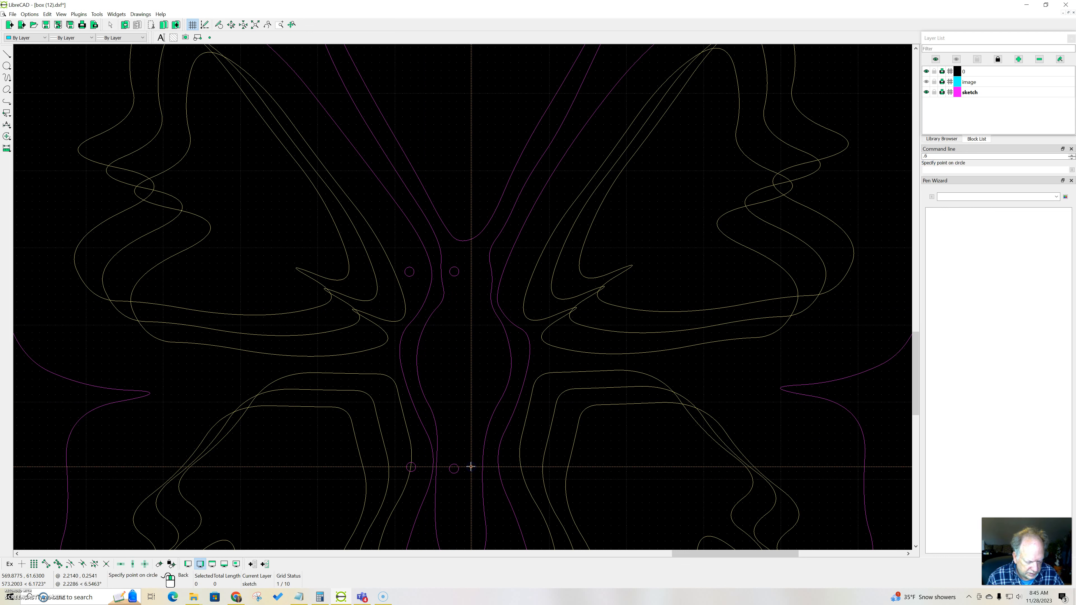
{"action": "key", "text": "Return"}
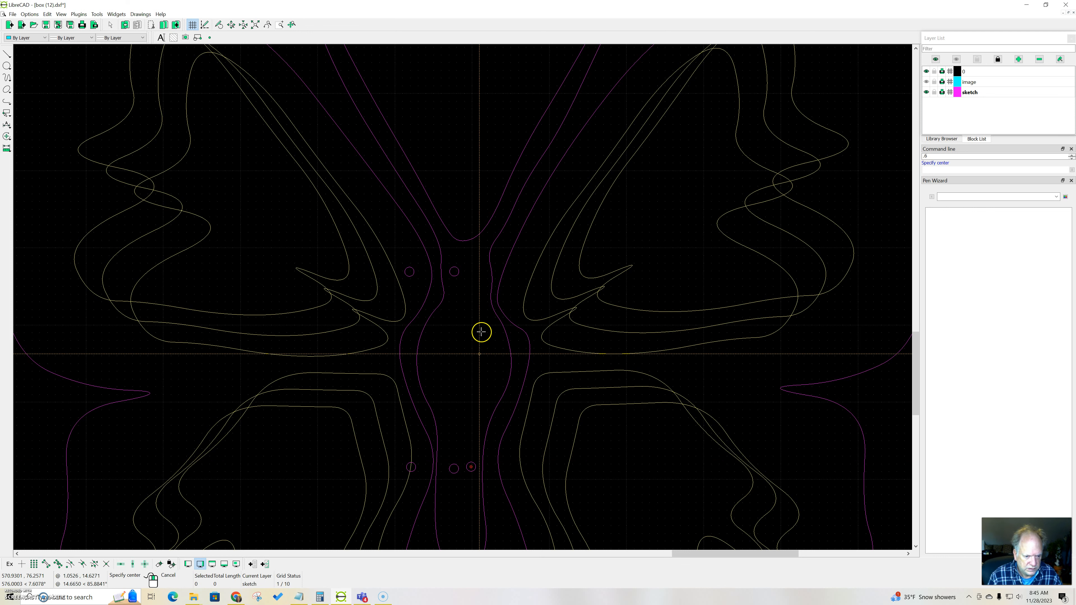
{"action": "left_click", "coordinate": [479, 271]}
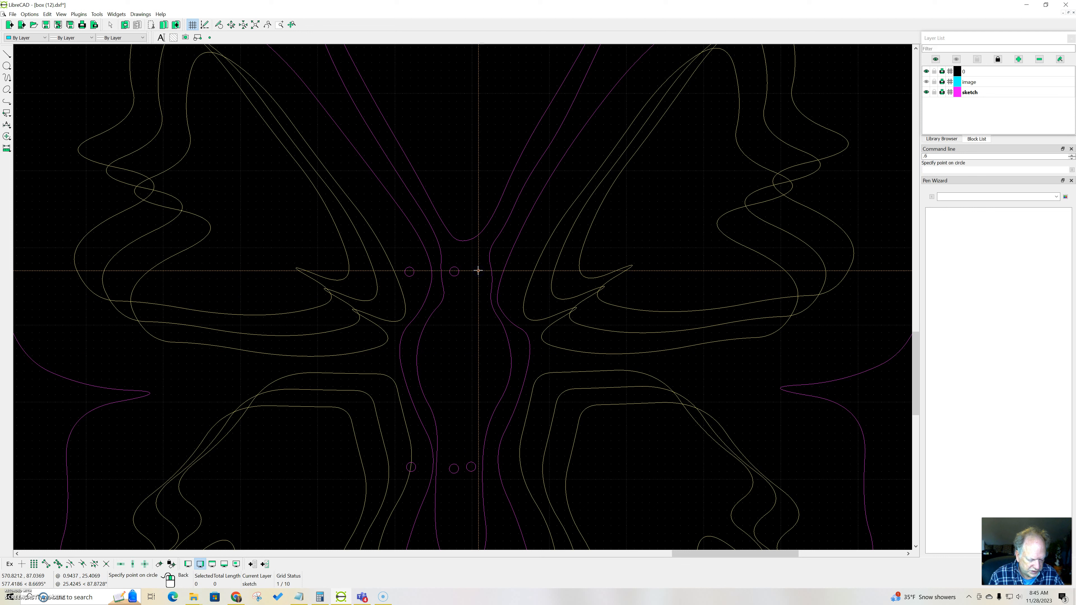
{"action": "type", "text": ".6"}
{"action": "key", "text": "Return"}
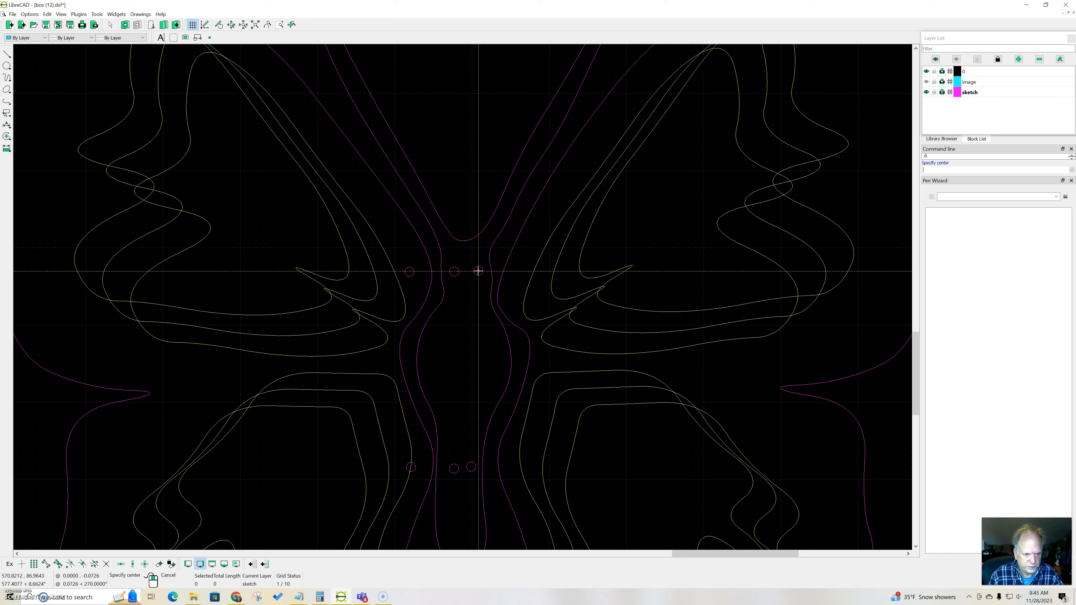
Step: Draw two circles of radius 0.6 on the right wing beside the body, one level with the neck and one below the bulge
{"action": "left_click", "coordinate": [522, 271]}
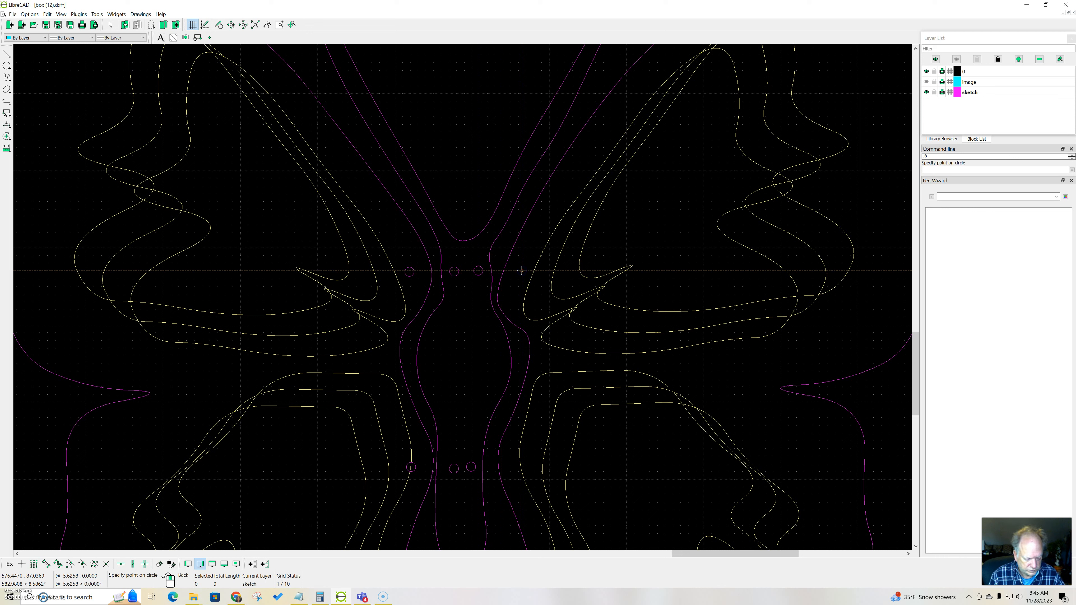
{"action": "type", "text": ".6"}
{"action": "key", "text": "Return"}
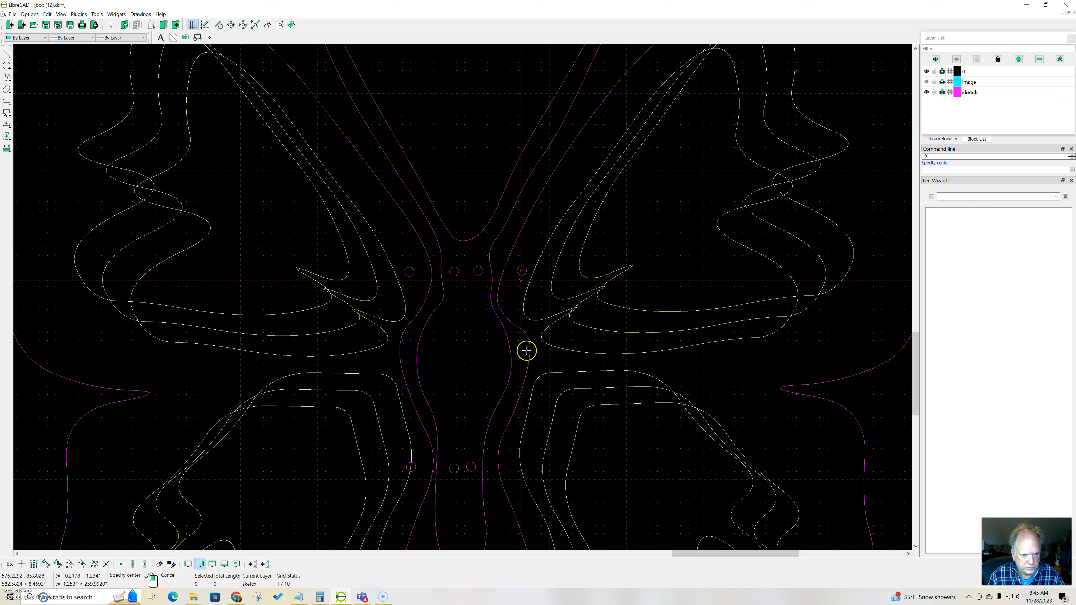
{"action": "left_click", "coordinate": [514, 468]}
{"action": "type", "text": ".6"}
{"action": "key", "text": "Return"}
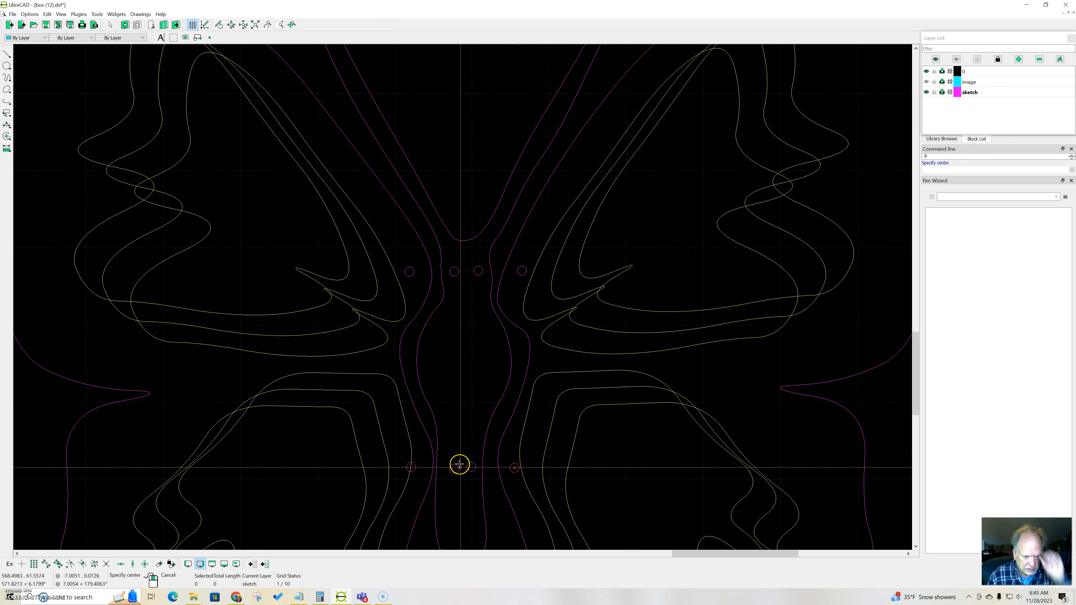
{"action": "scroll", "coordinate": [465, 429], "scroll_direction": "down", "scroll_amount": 2}
{"action": "scroll", "coordinate": [465, 429], "scroll_direction": "down", "scroll_amount": 3}
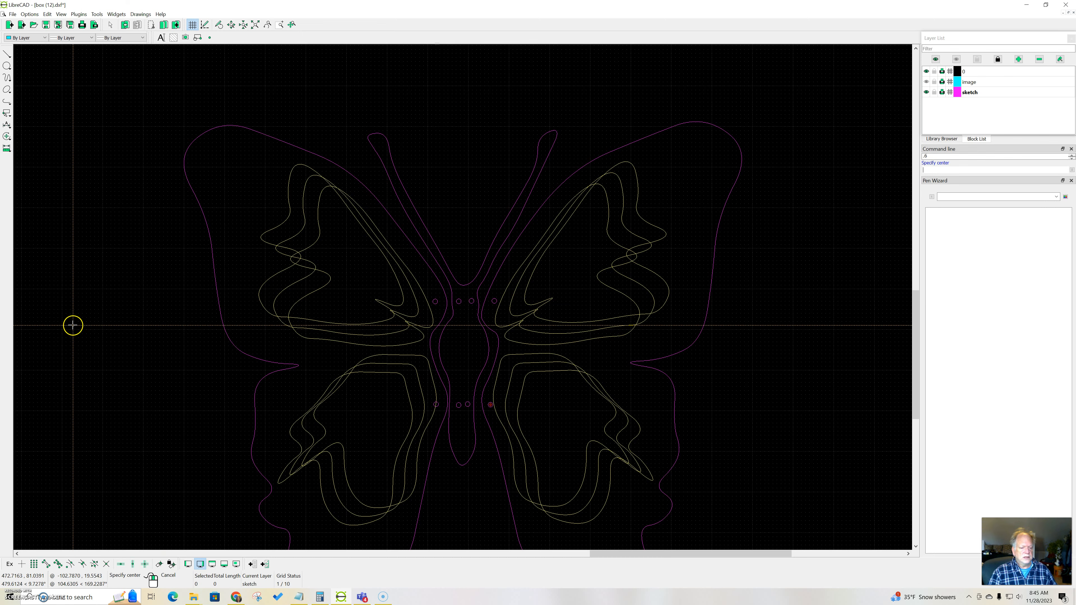
{"action": "scroll", "coordinate": [72, 320], "scroll_direction": "down", "scroll_amount": 1}
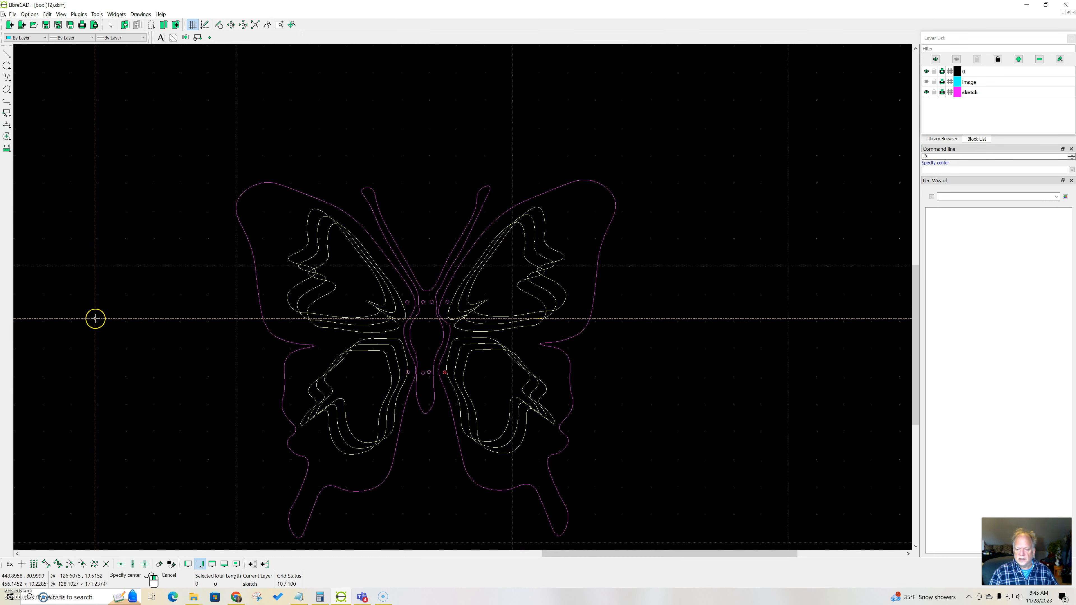